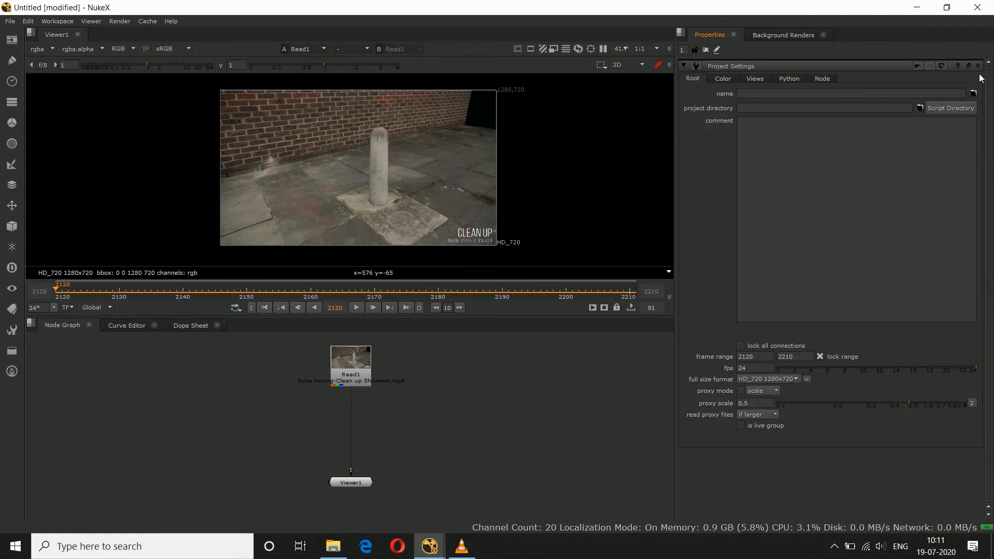
Step: Close the project settings and play back the Read1 bollard footage
left_click(978, 66)
left_click(356, 308)
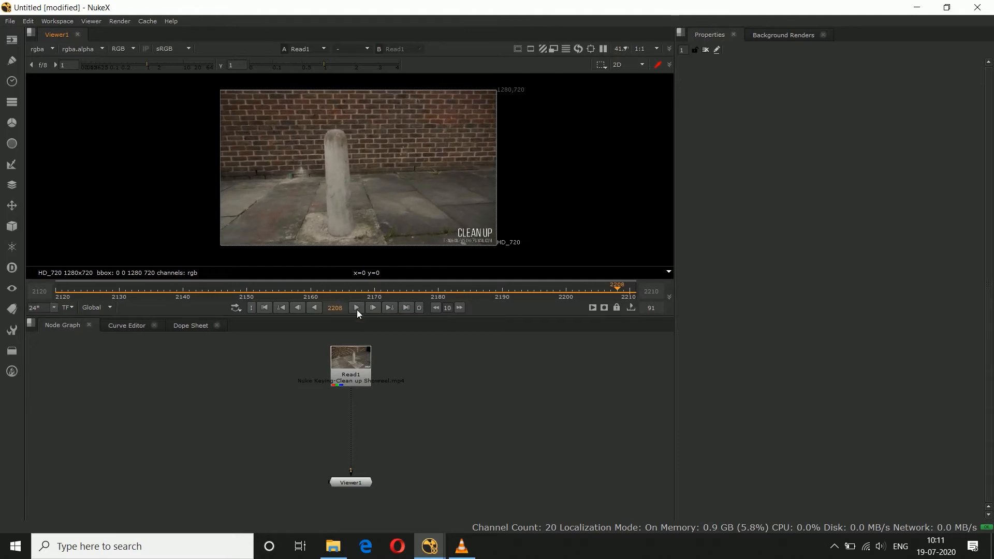
left_click(373, 369)
left_click(365, 375)
left_click(383, 428)
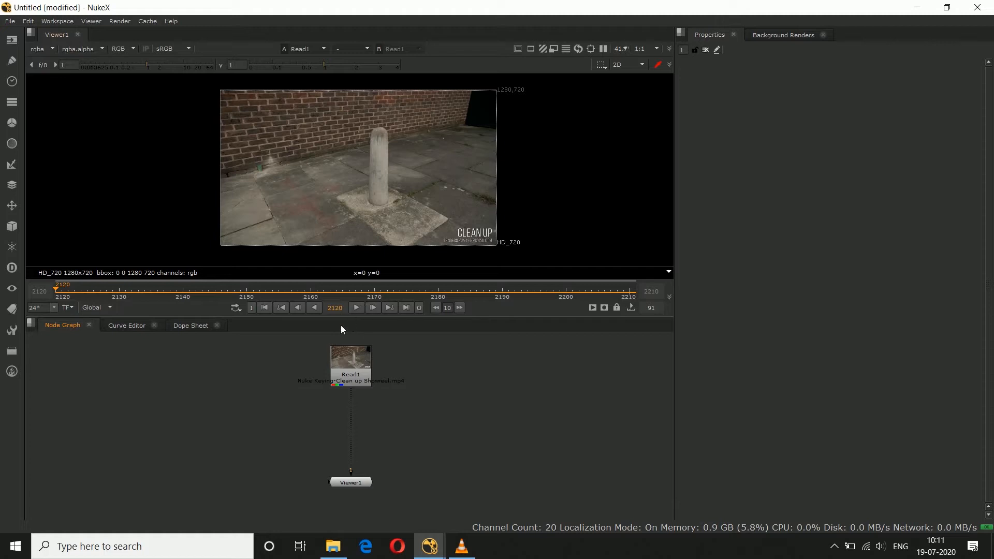
Step: Add a LensDistortion node directly after the Read1 footage node
left_click(355, 363)
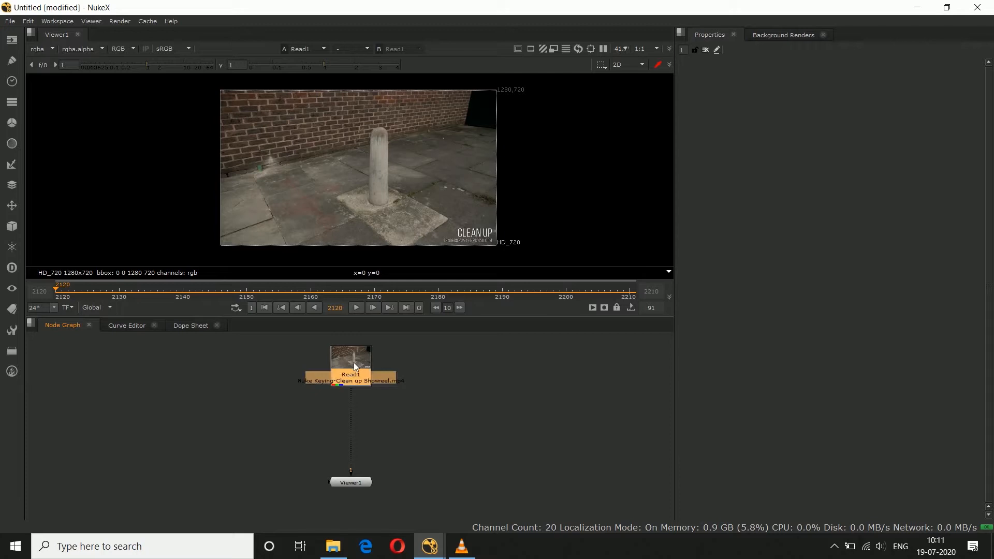
key("Tab")
type("lens")
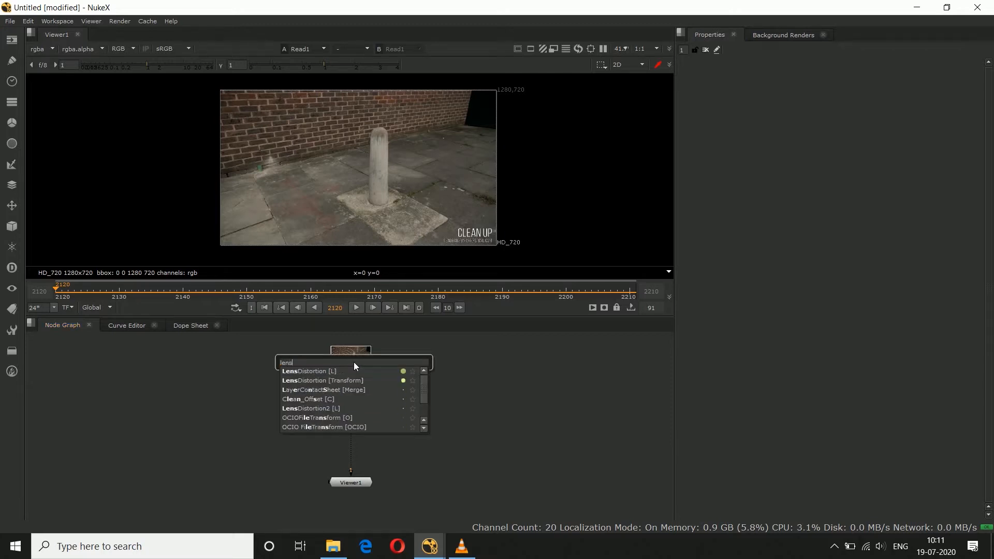
left_click(325, 370)
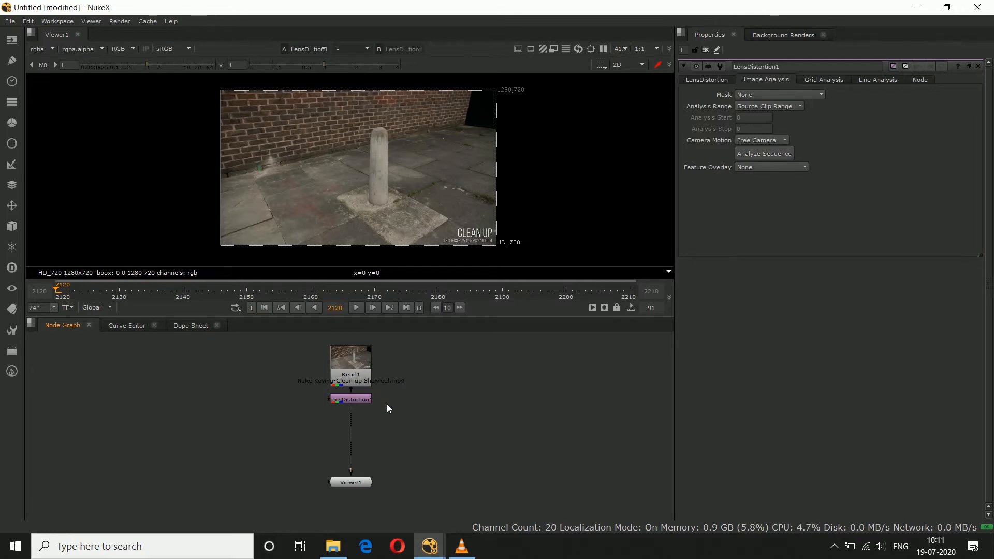
Step: Set the lens distortion image analysis to a custom range from frame 2120 to 2210 and analyze the sequence
left_click(745, 107)
left_click(746, 117)
type("2120")
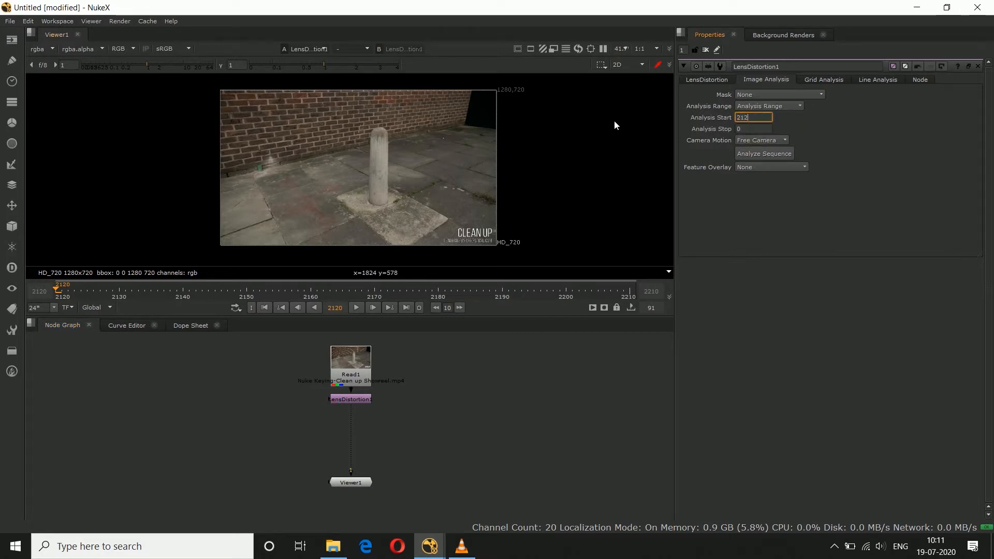
left_click(744, 129)
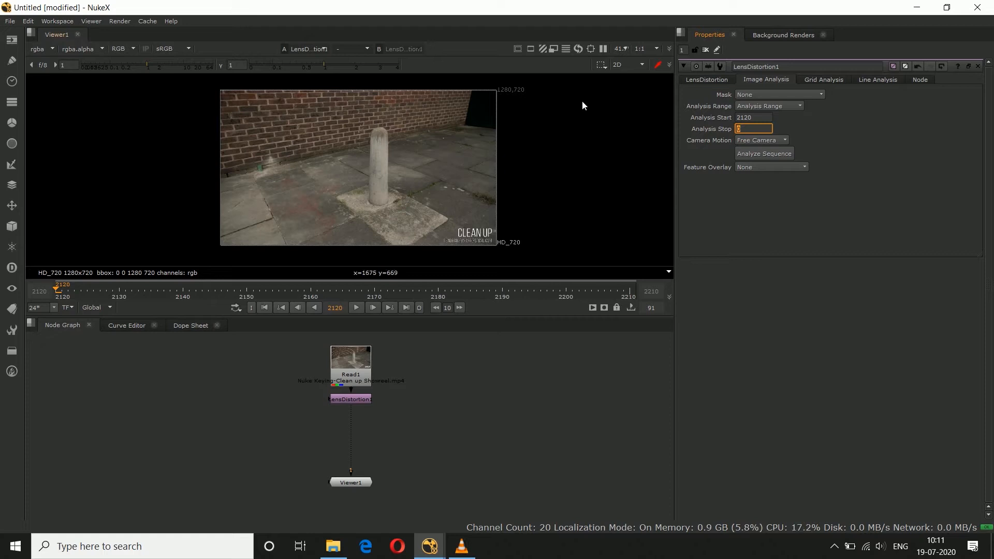
left_click(799, 231)
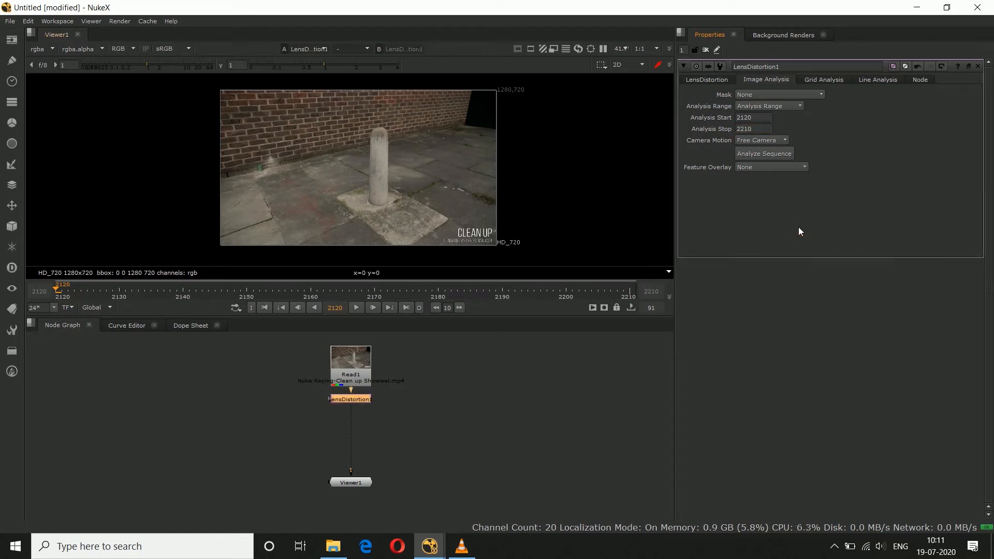
left_click(751, 156)
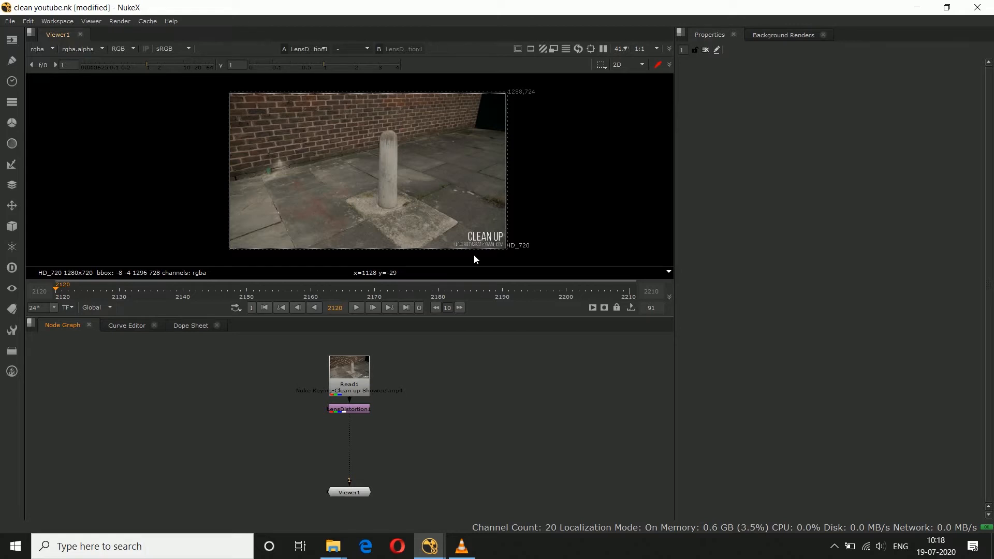
Step: Compare the edge of the image with the LensDistortion node disabled and enabled
scroll(520, 184, "up", 6)
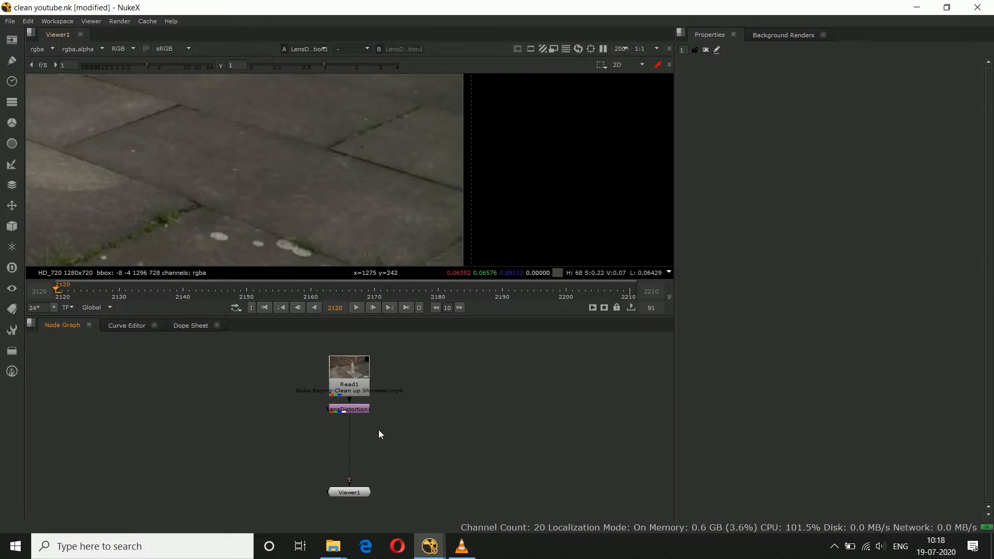
left_click(361, 410)
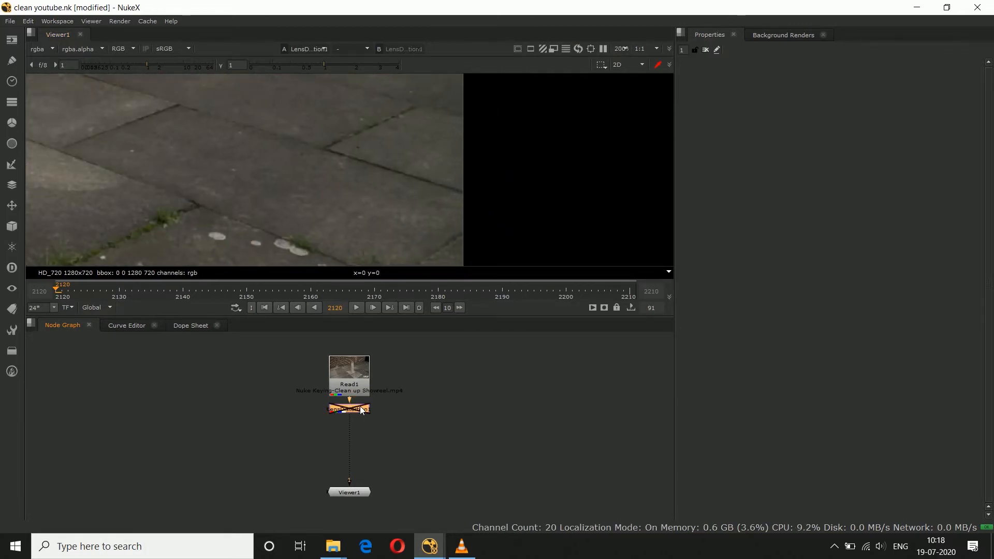
left_click(377, 422)
key("f")
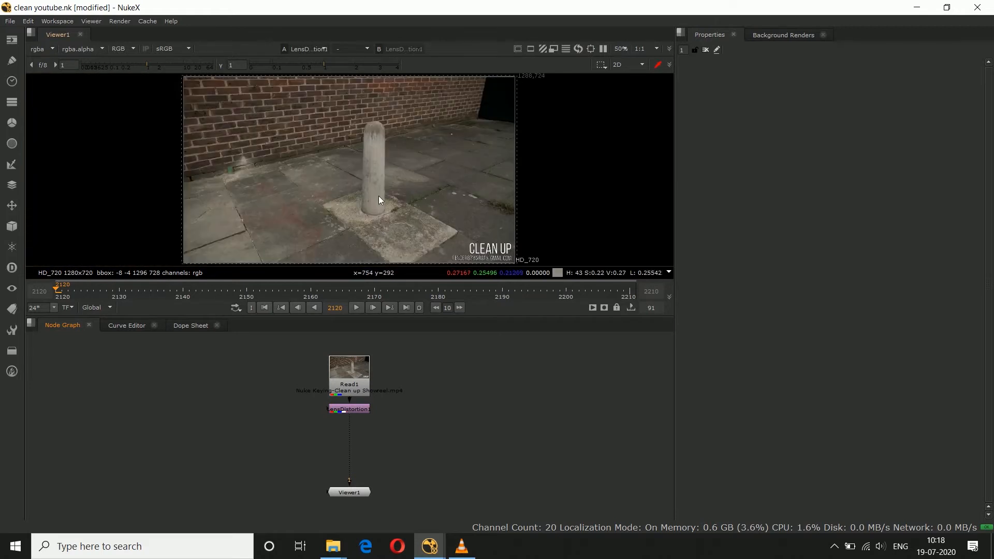
Step: Add a CameraTracker node after the LensDistortion node and set its tracking range to Global
left_click(350, 410)
key("Tab")
type("cam")
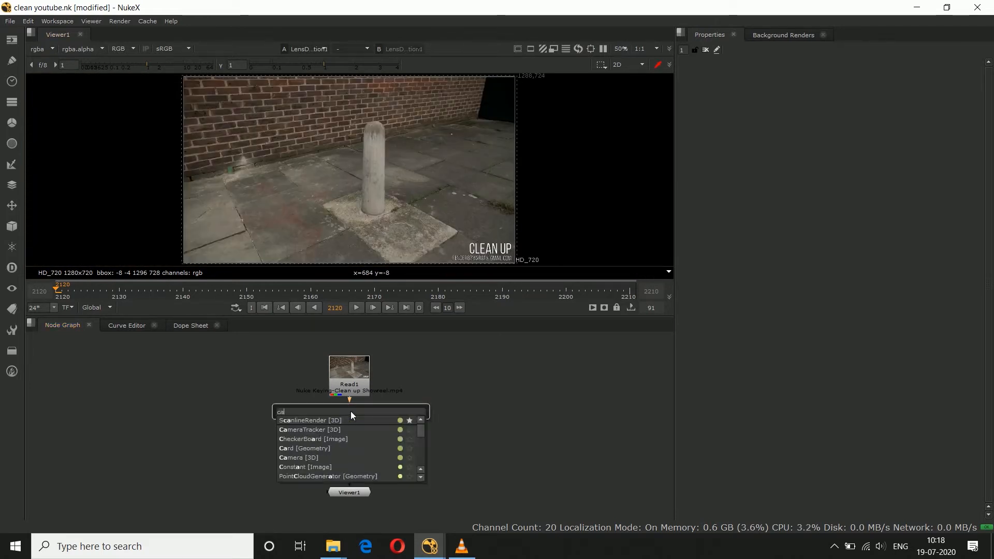
left_click(333, 421)
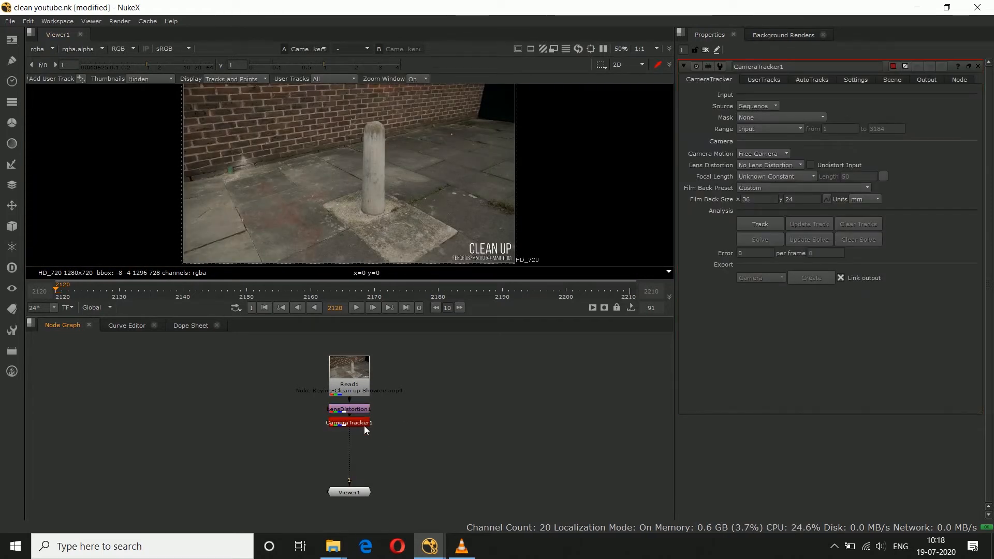
left_click(756, 127)
left_click(757, 137)
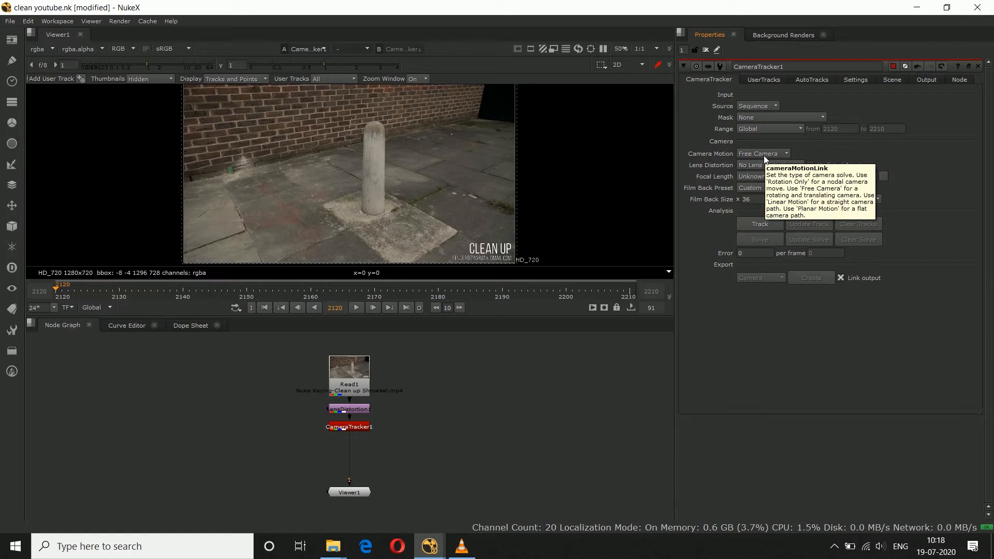
Step: Set the camera tracker's number of features to 400 and turn on the feature preview
left_click(850, 79)
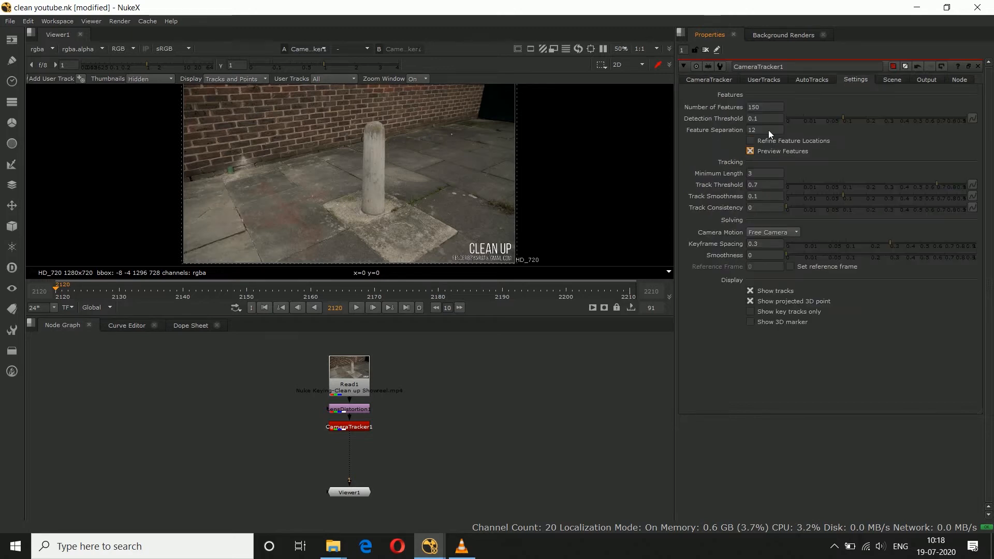
left_click_drag(766, 107, 715, 110)
type("40")
key("Return")
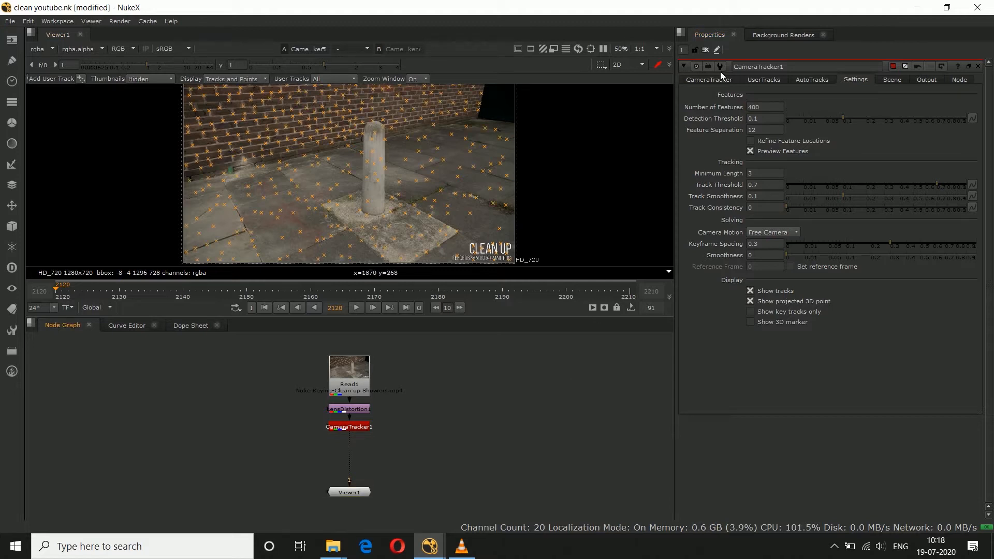
Step: Track the features through the whole range and solve the camera
left_click(712, 77)
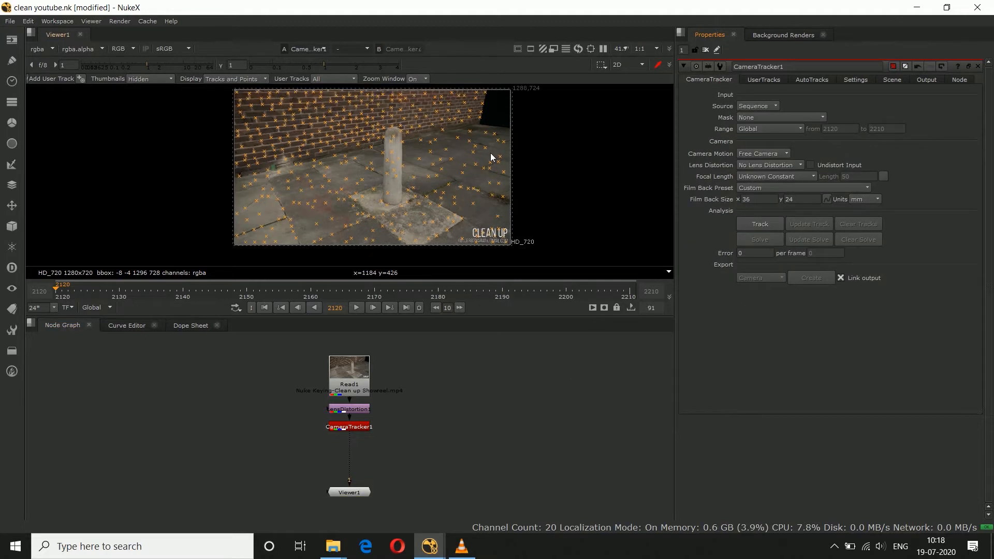
scroll(489, 153, "down", 1)
left_click(760, 224)
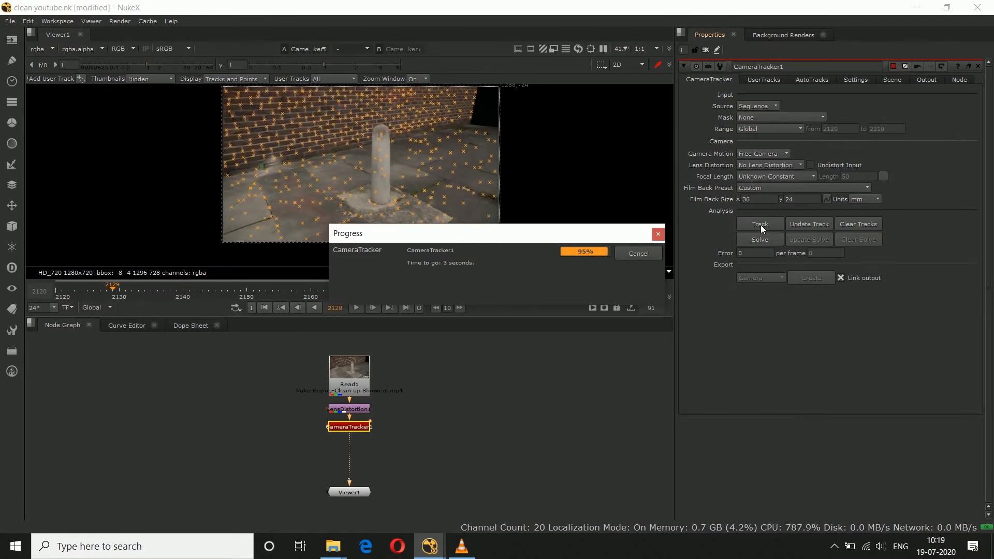
left_click(767, 241)
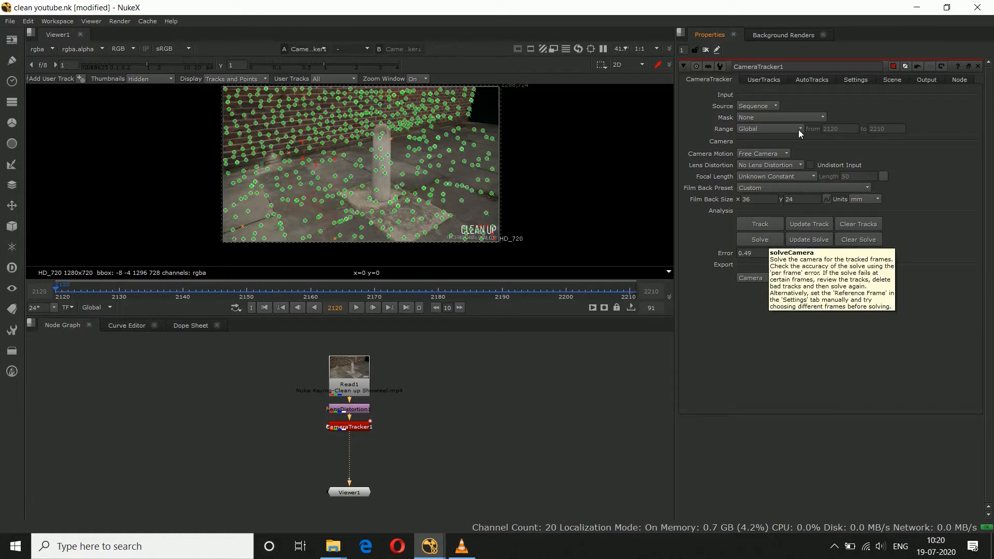
Step: Lower the auto-track thresholds to a Max Track Error of 0.7 and a Max Error of 1.8
left_click(805, 80)
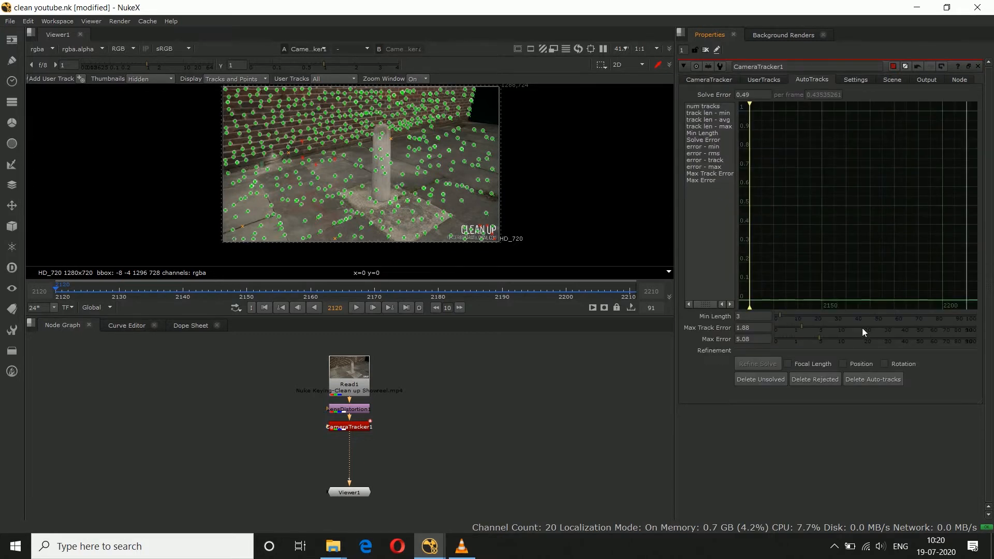
middle_click_drag(438, 226, 442, 230)
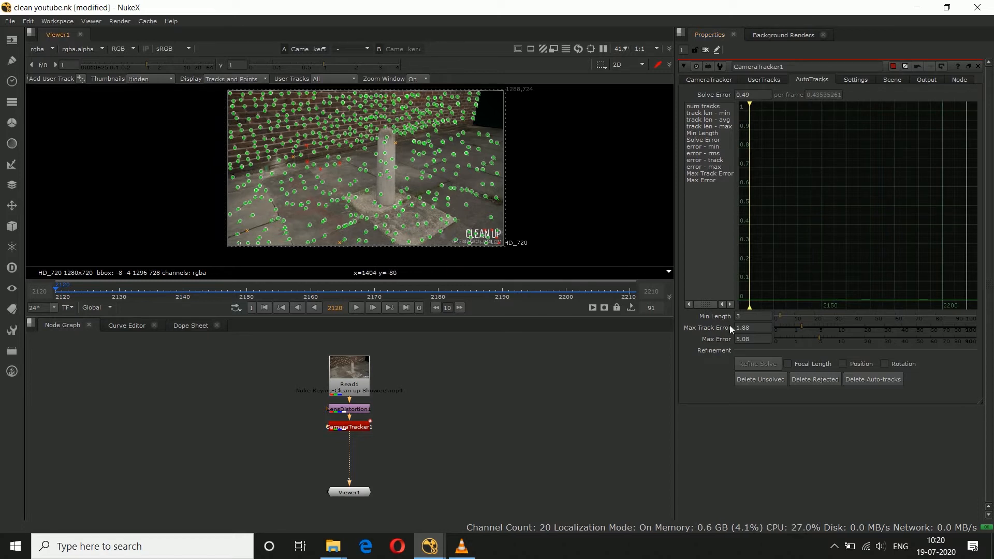
left_click(811, 340)
left_click_drag(812, 339, 807, 339)
left_click_drag(799, 327, 790, 330)
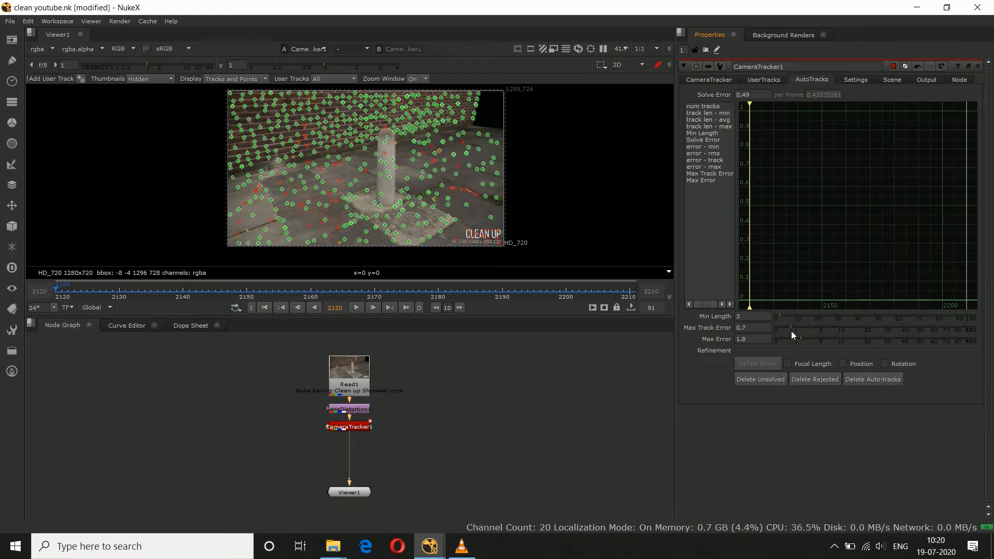
Step: Delete the rejected and unsolved tracks, and check the remaining point cloud in the 3D view
left_click(827, 379)
left_click(463, 284)
left_click(745, 382)
left_click(466, 284)
left_click(718, 83)
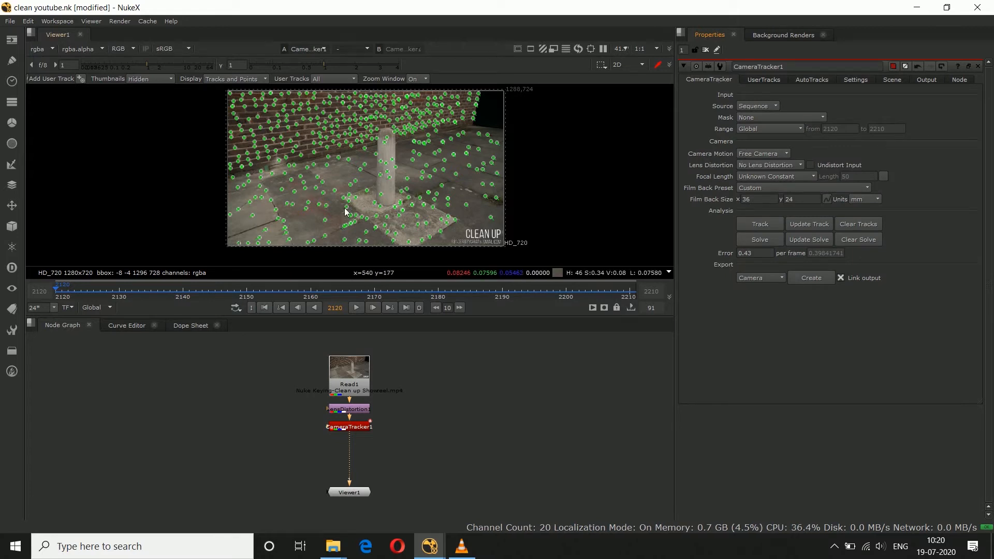
key("Tab")
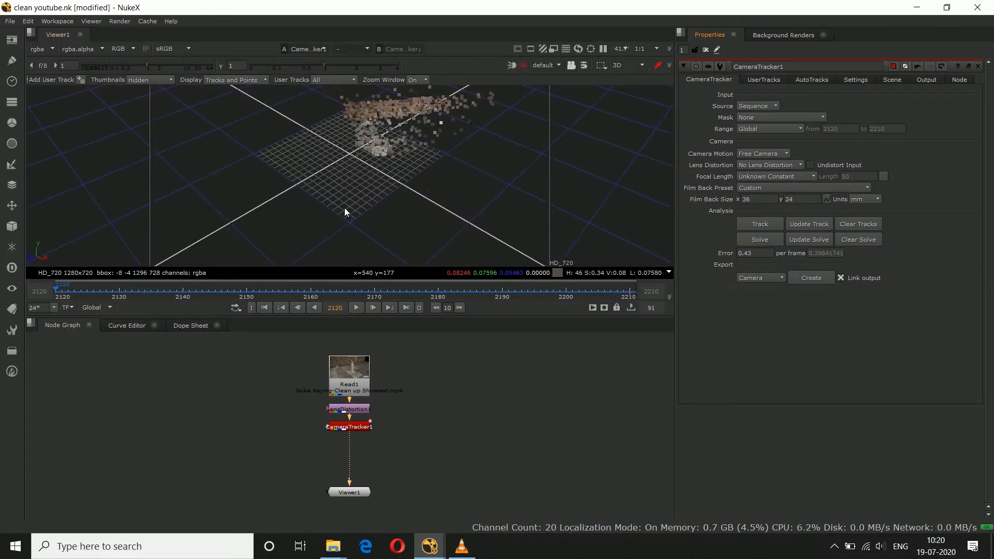
left_click_drag(463, 239, 352, 154, "ctrl")
key("Tab")
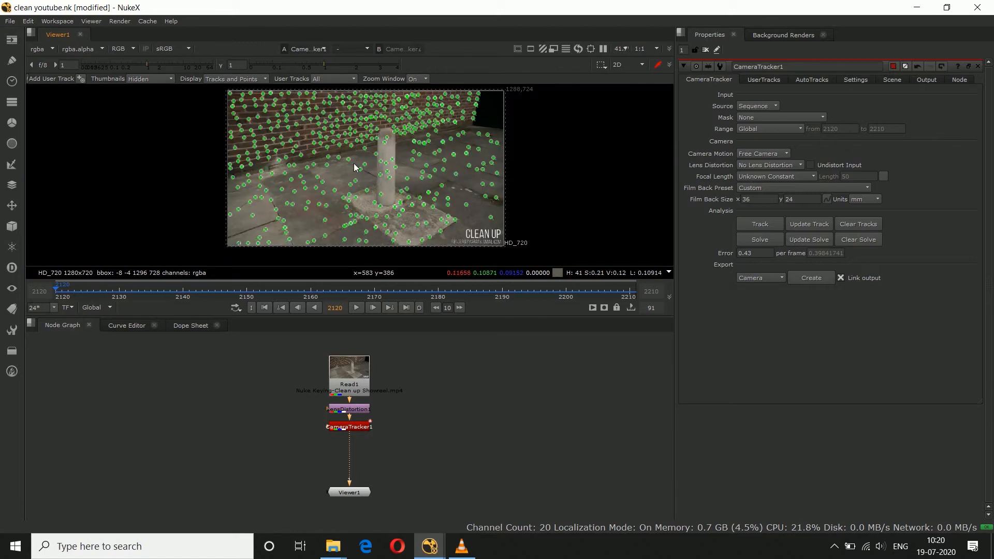
Step: Select the tracks on the pavement in front of and to the right of the bollard and set the ground plane to them
scroll(314, 237, "up", 2)
middle_click_drag(314, 238, 268, 183)
left_click_drag(127, 129, 342, 223)
scroll(399, 214, "up", 2)
left_click_drag(274, 150, 591, 233, "shift")
middle_click_drag(548, 159, 496, 228)
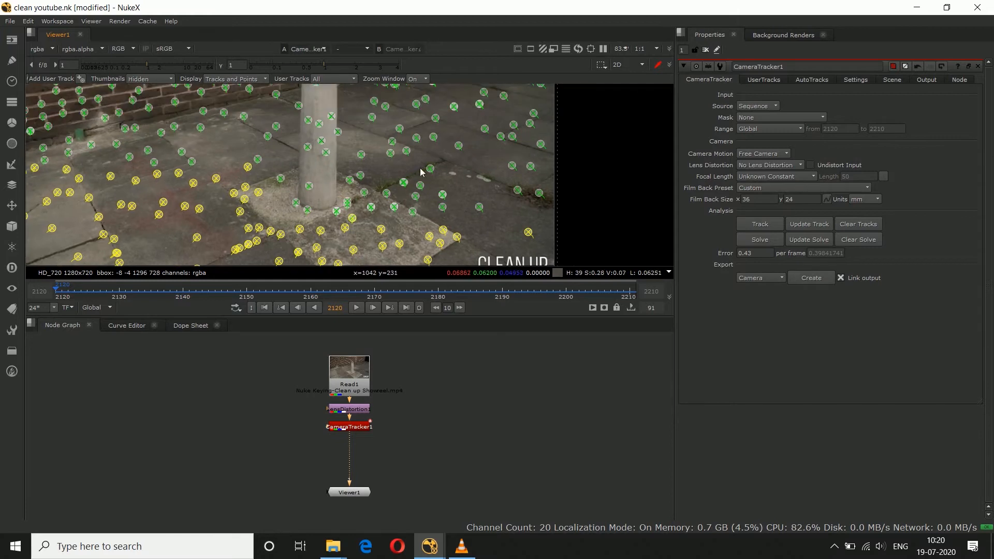
left_click_drag(363, 133, 517, 234, "shift")
middle_click_drag(489, 169, 492, 228)
left_click_drag(368, 141, 554, 228, "shift")
scroll(472, 137, "up", 3)
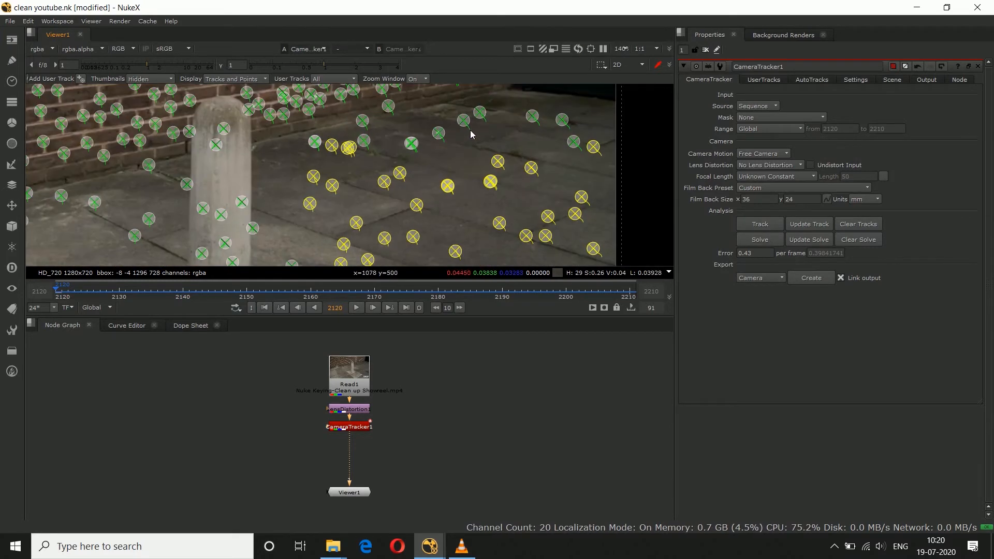
left_click_drag(411, 106, 568, 170, "shift")
right_click(511, 152)
mouse_move(546, 196)
left_click(583, 197)
key("minus")
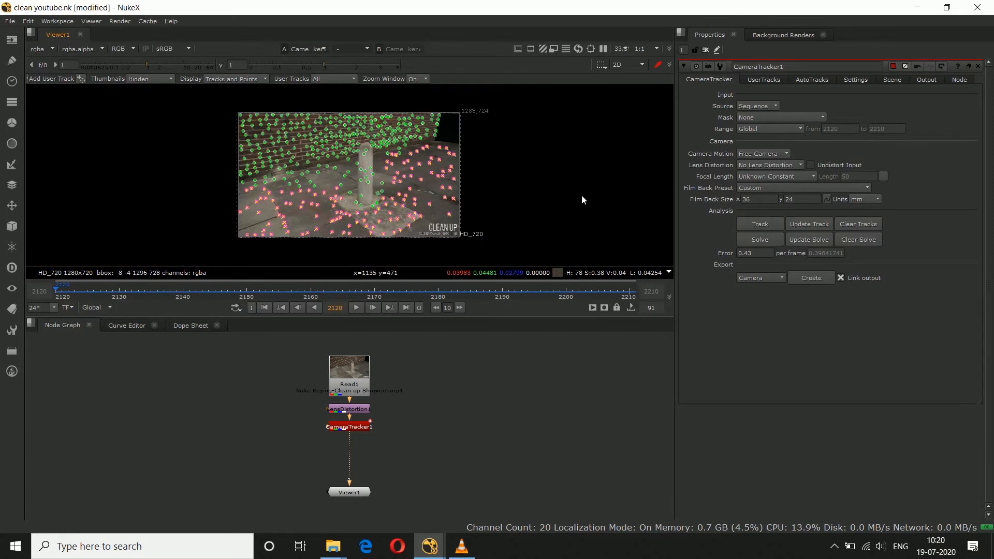
Step: Set the ground plane to the additional pavement tracks between the brick wall and the bollard's left side
key("plus")
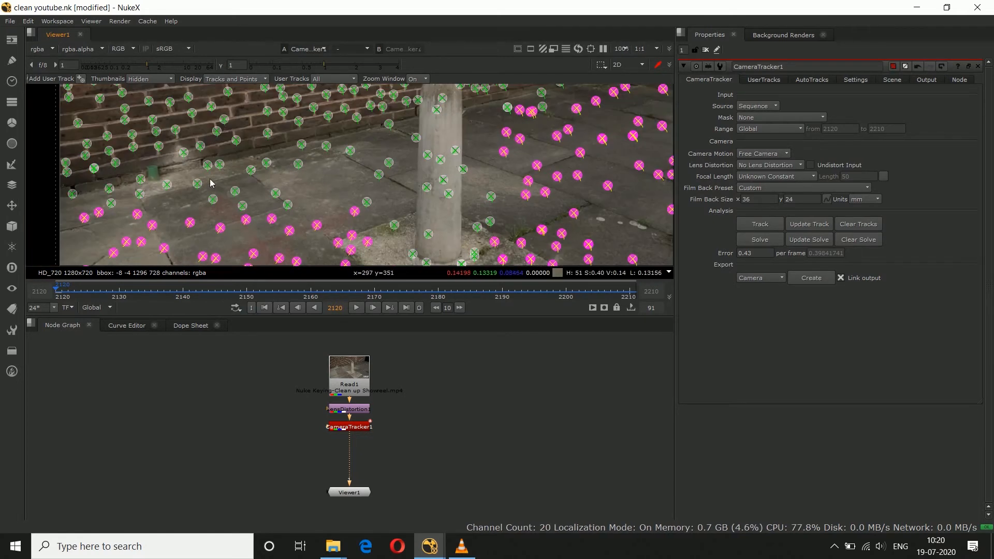
left_click_drag(183, 179, 401, 230)
right_click(329, 201)
mouse_move(362, 242)
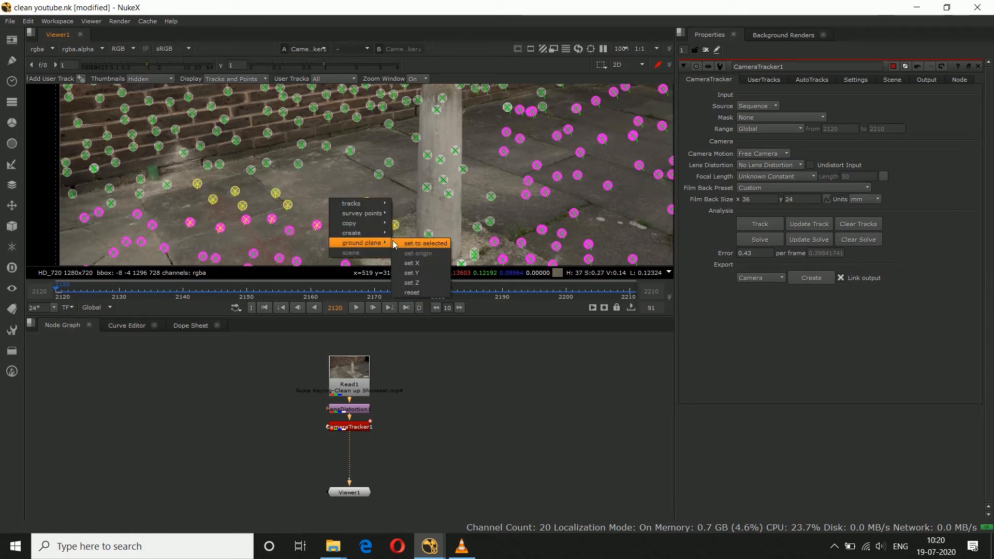
left_click(414, 243)
Step: Set the ground plane to the three pavement tracks just left of the bollard as well
scroll(317, 135, "up", 3)
left_click_drag(317, 135, 404, 207)
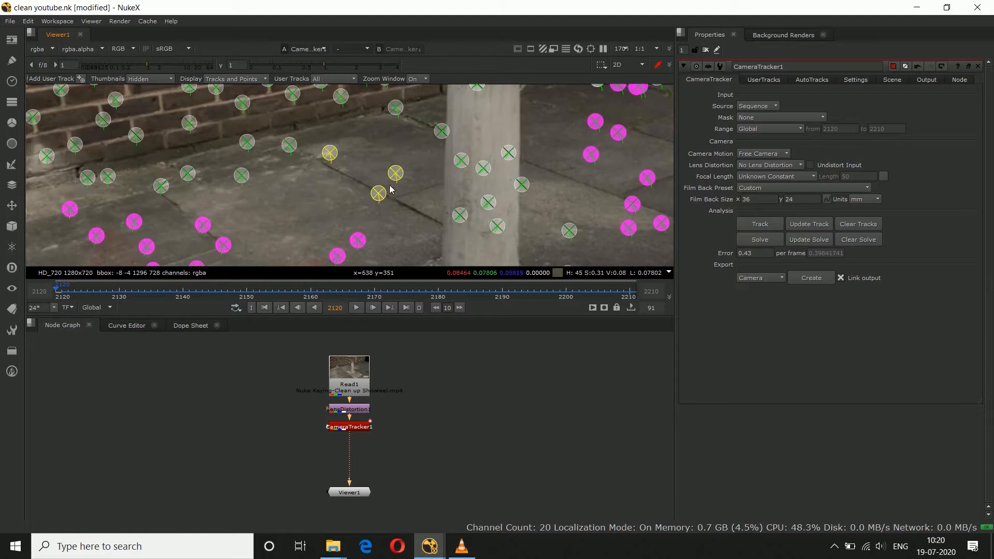
right_click(378, 179)
left_click(455, 223)
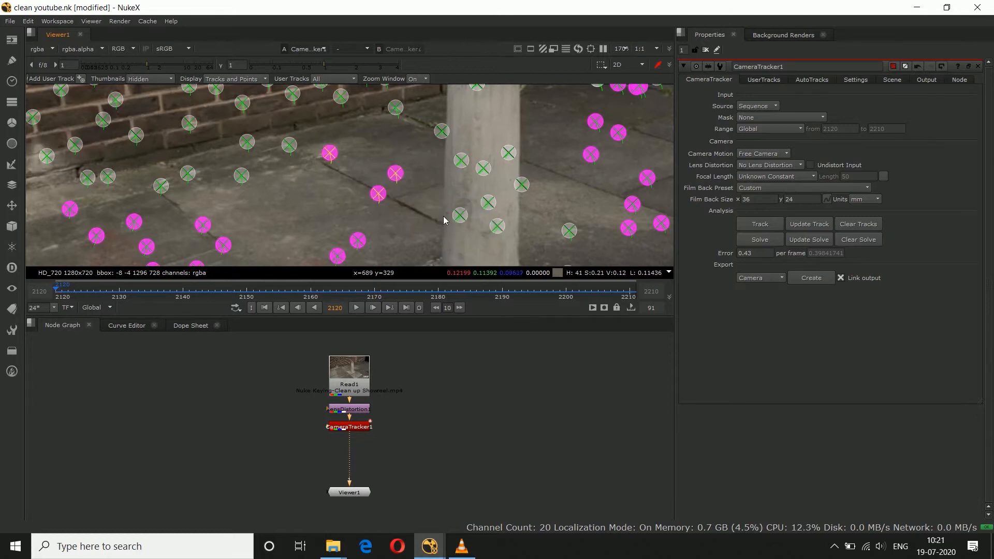
Step: At frame 2151, select the pavement tracks just right of the bollard and set the ground plane to them
scroll(445, 220, "down", 6)
left_click(259, 291)
scroll(296, 236, "up", 2)
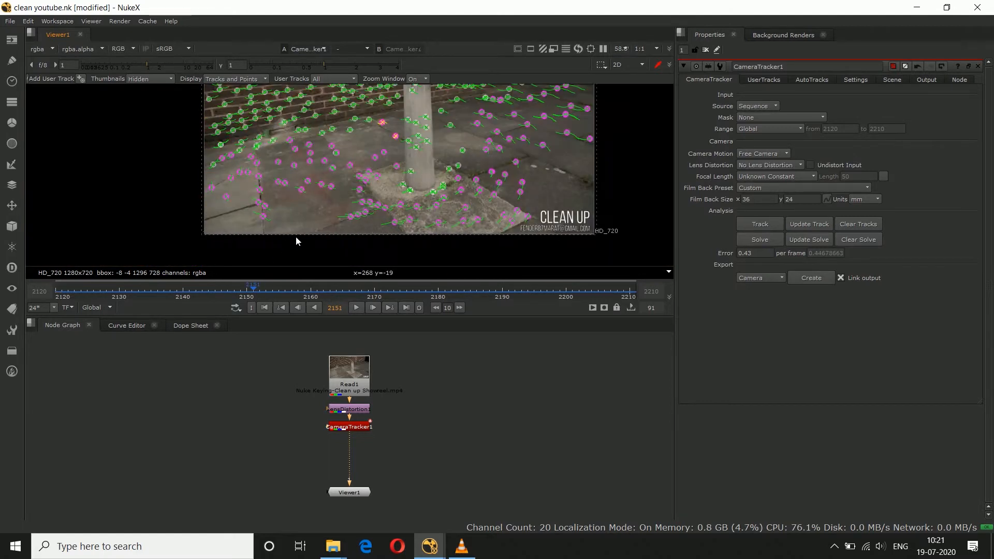
scroll(476, 132, "up", 2)
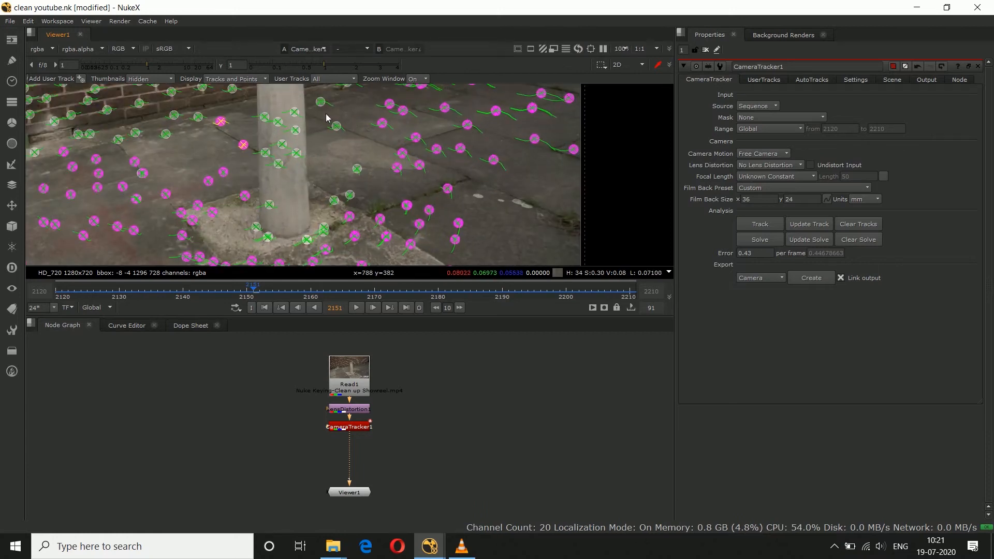
right_click(336, 174)
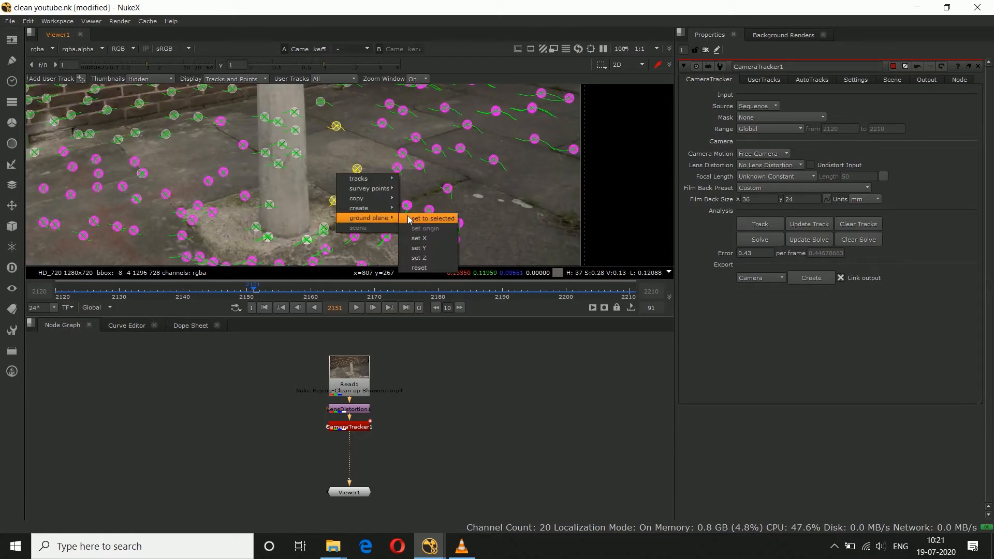
left_click(408, 218)
Step: At frame 2170, set the ground plane to the unassigned pavement tracks left of the bollard
key("f")
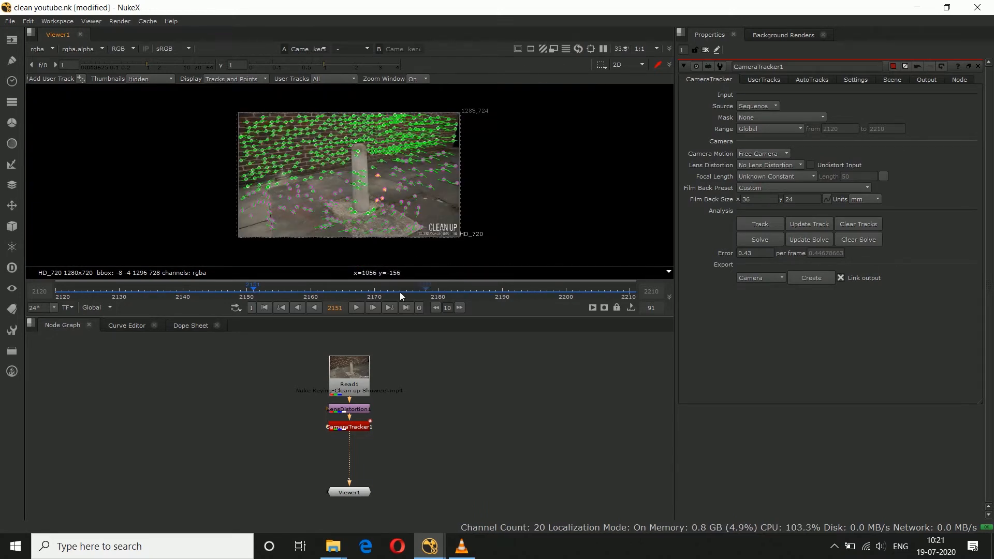
left_click(374, 288)
scroll(333, 204, "up", 8)
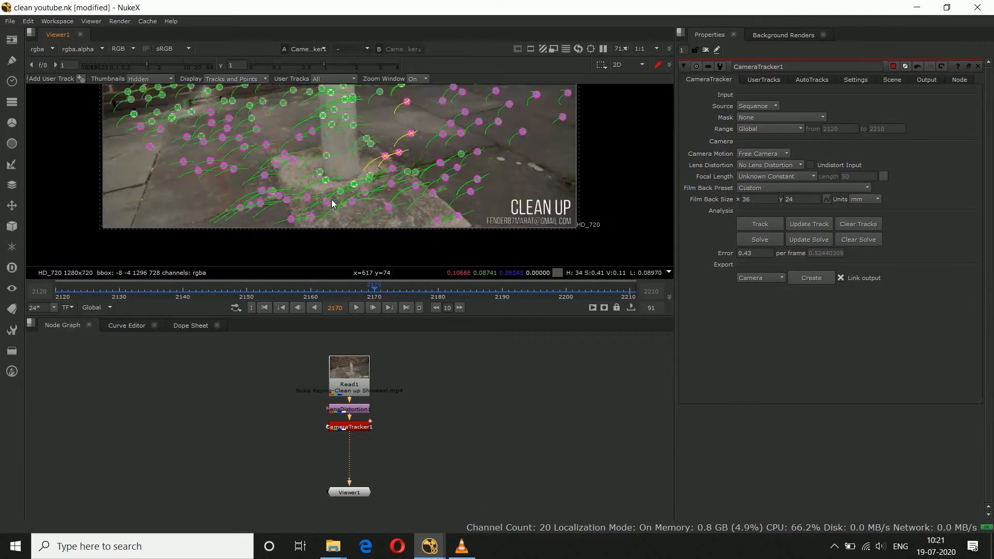
middle_click_drag(170, 118, 205, 172)
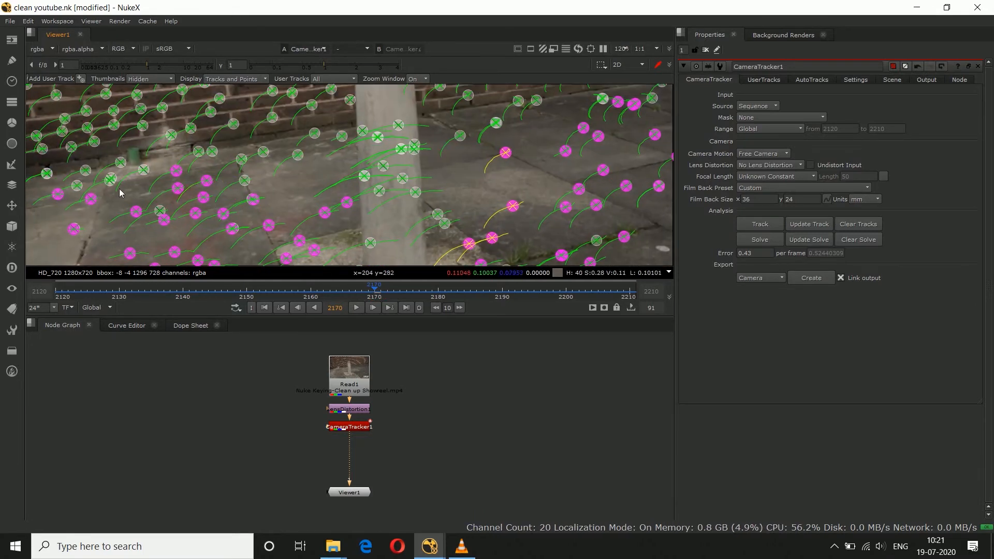
left_click_drag(60, 182, 216, 236)
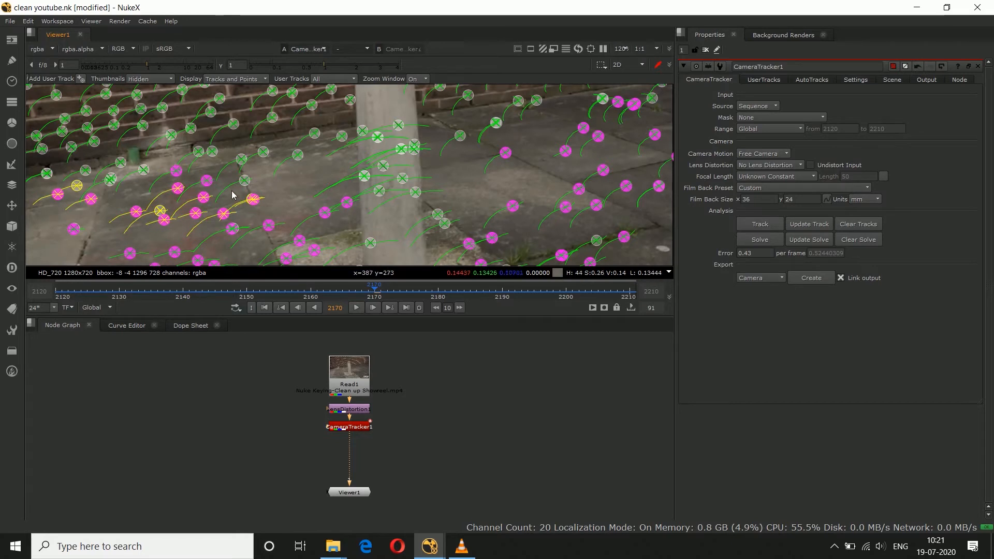
right_click(227, 191)
mouse_move(259, 231)
left_click(316, 231)
Step: Set the ground plane to the pavement tracks between the brick wall and the bollard's left side at frame 2170
left_click_drag(228, 152, 319, 202)
right_click(278, 157)
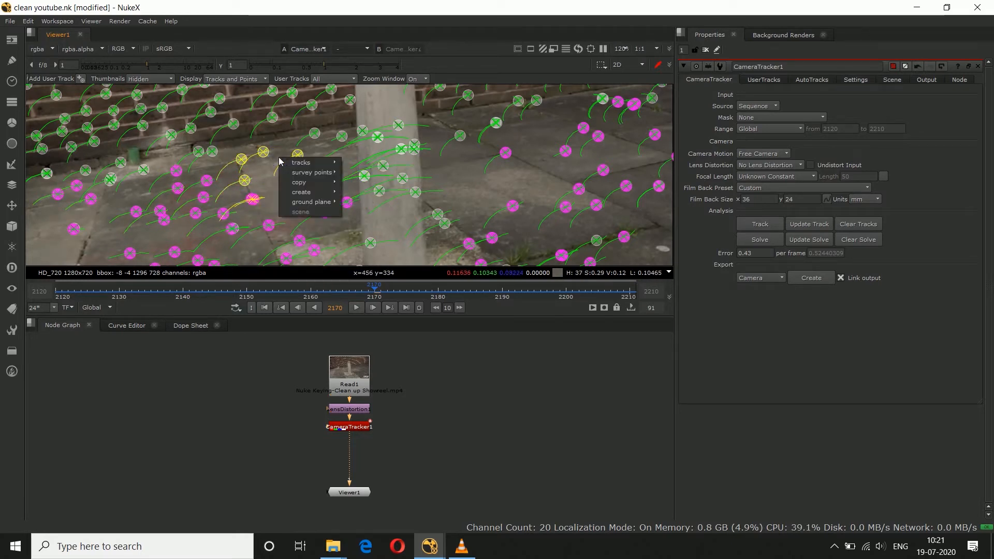
mouse_move(329, 202)
left_click(362, 201)
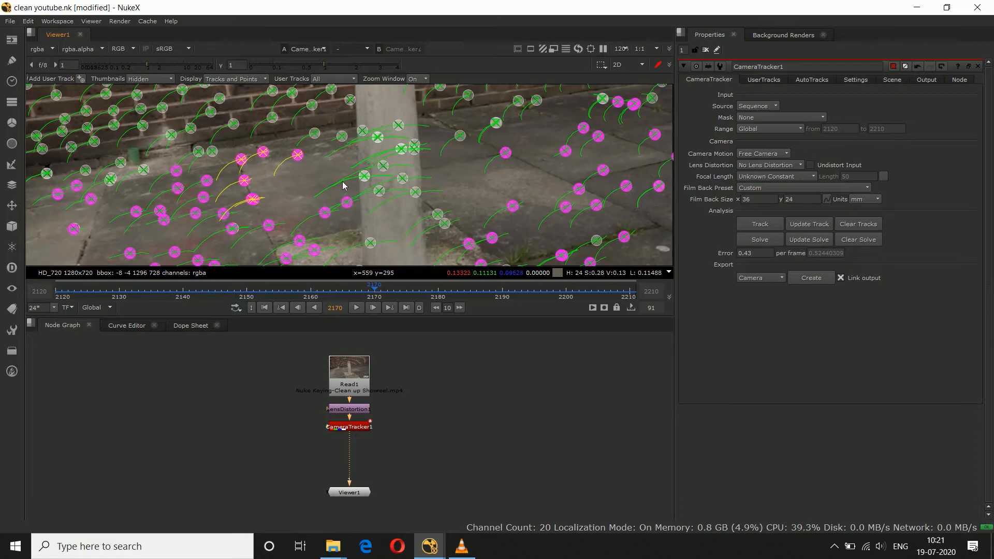
Step: At frame 2195, set the ground plane to the tracks on the ground in front of the bollard's base
scroll(343, 185, "down", 5)
left_click(535, 289)
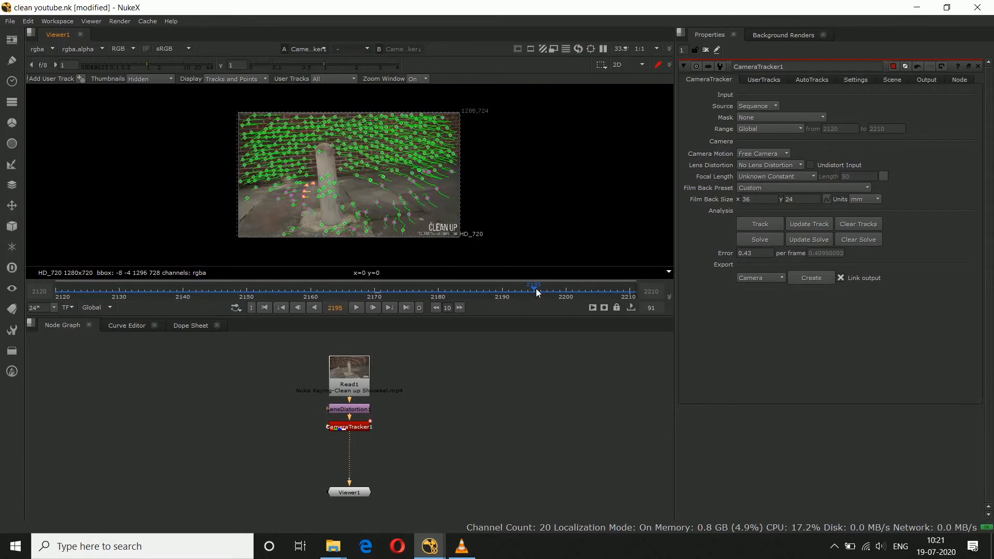
scroll(325, 218, "up", 3)
scroll(325, 216, "up", 5)
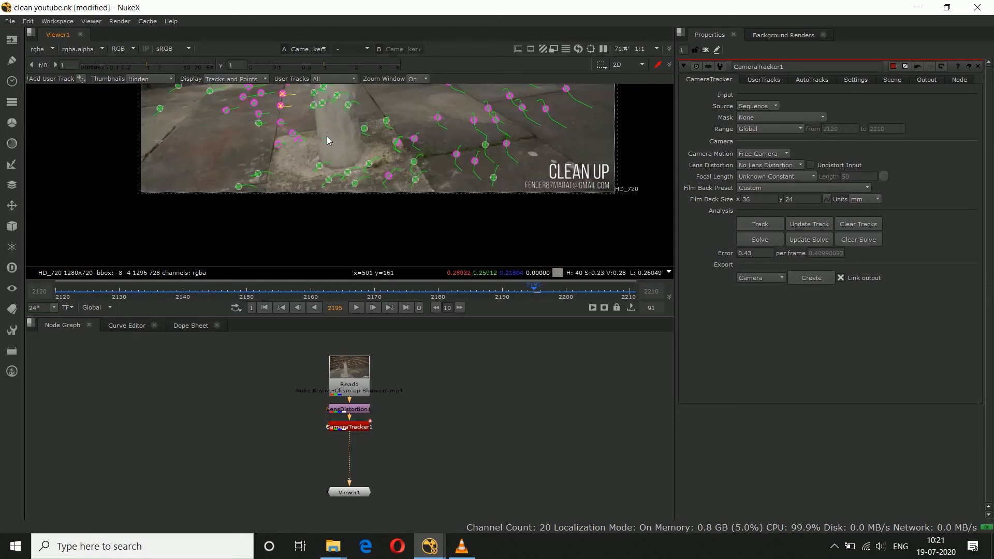
left_click_drag(285, 184, 361, 207)
right_click(361, 207)
mouse_move(401, 244)
left_click(446, 243)
Step: Review the tracks at frames 2210 and 2120, and inspect the ground-plane points against the grid in the 3D view
key("f")
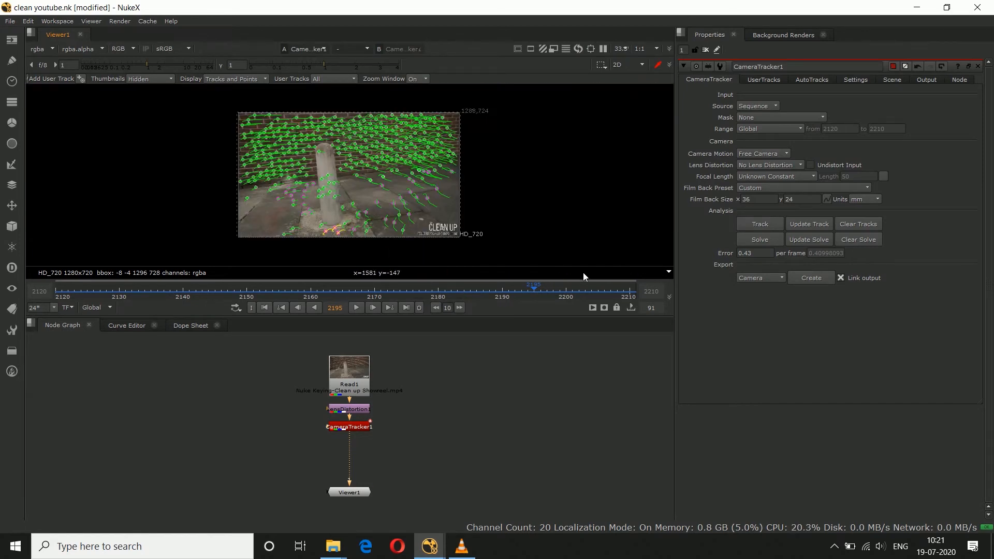
left_click(629, 293)
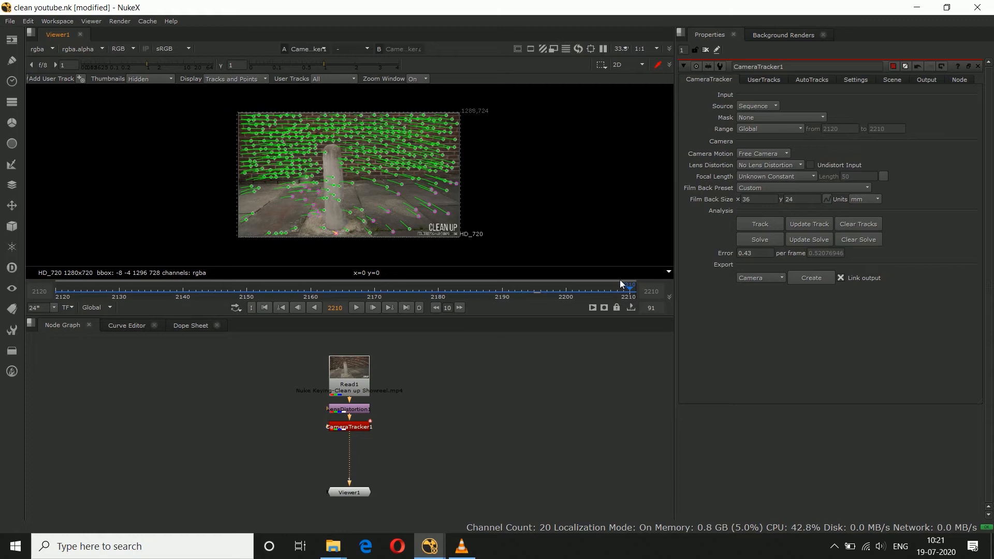
left_click(54, 297)
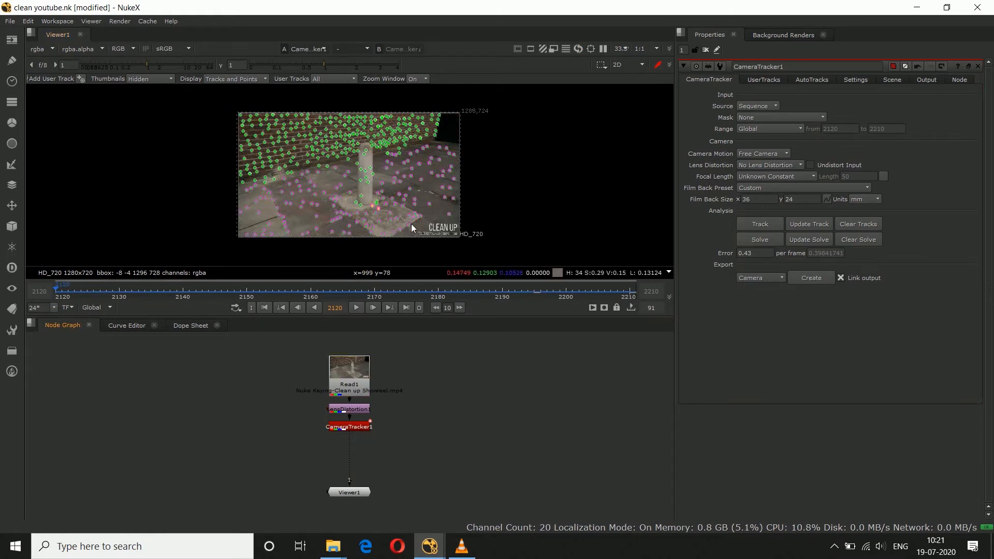
key("Tab")
left_click_drag(420, 204, 322, 227, "ctrl")
left_click_drag(317, 216, 364, 233, "ctrl")
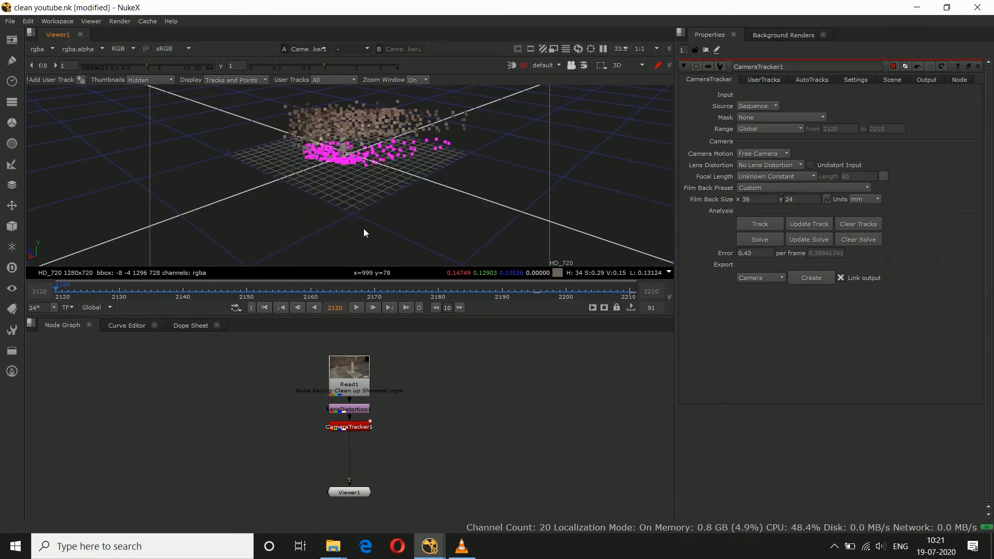
Step: Export the camera solve as a Scene with linked output
key("Tab")
left_click(752, 279)
left_click(778, 310)
left_click(816, 277)
Step: Arrange the exported point cloud, camera and scene nodes and the Viewer below the CameraTracker node
left_click(549, 406)
middle_click_drag(487, 408, 482, 366)
left_click_drag(310, 398, 445, 443)
left_click_drag(389, 430, 397, 413)
mouse_move(348, 466)
left_mouse_down()
mouse_move(348, 436)
mouse_move(346, 486)
left_mouse_up()
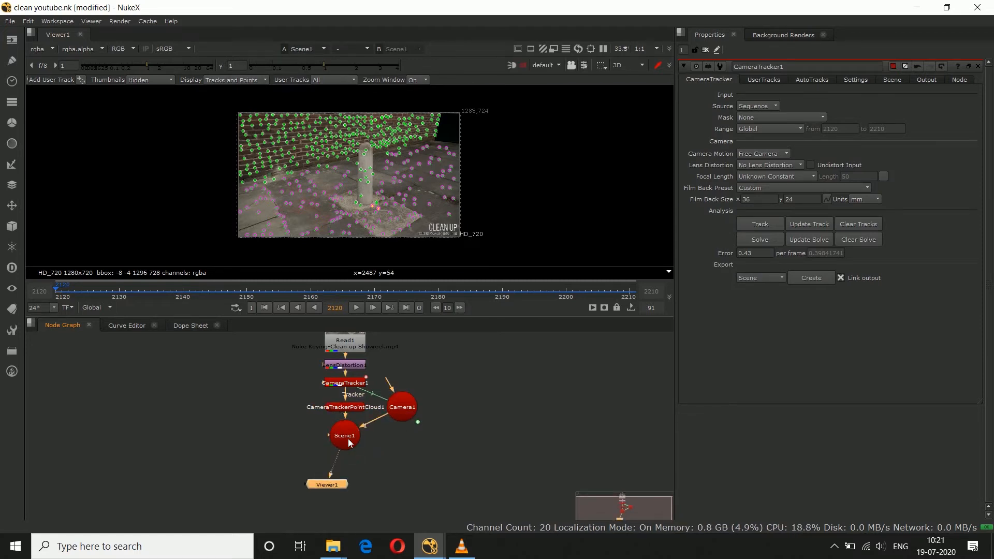
Step: View Scene1 in 3D, play through the camera move and return to frame 2120
key("1")
scroll(361, 220, "down", 3)
left_click_drag(369, 207, 308, 224, "ctrl")
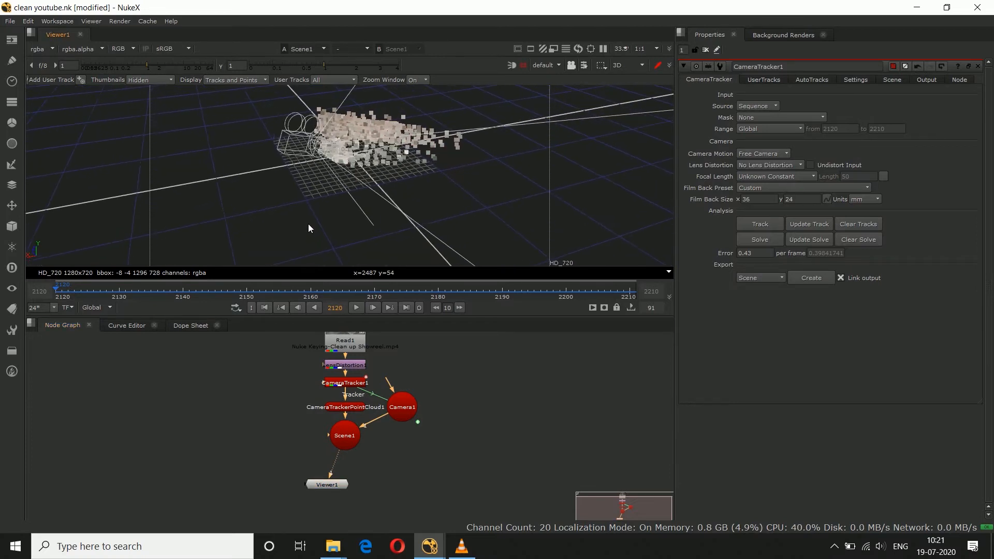
left_click(356, 308)
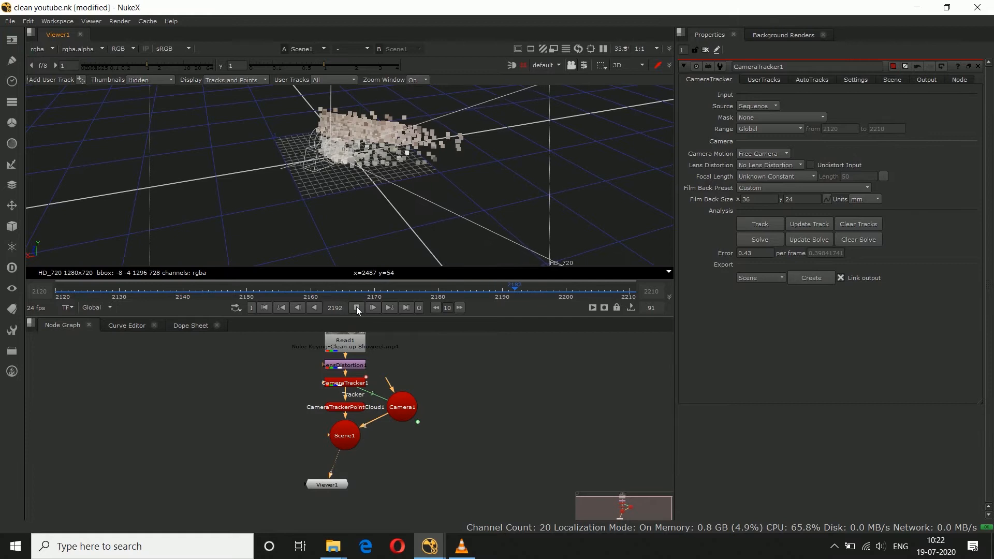
left_click(356, 308)
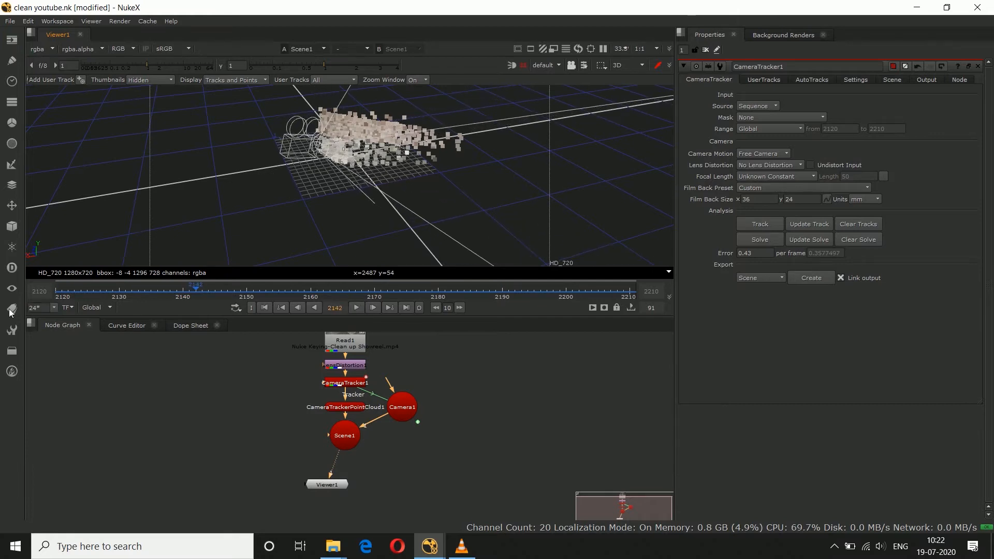
left_click(54, 295)
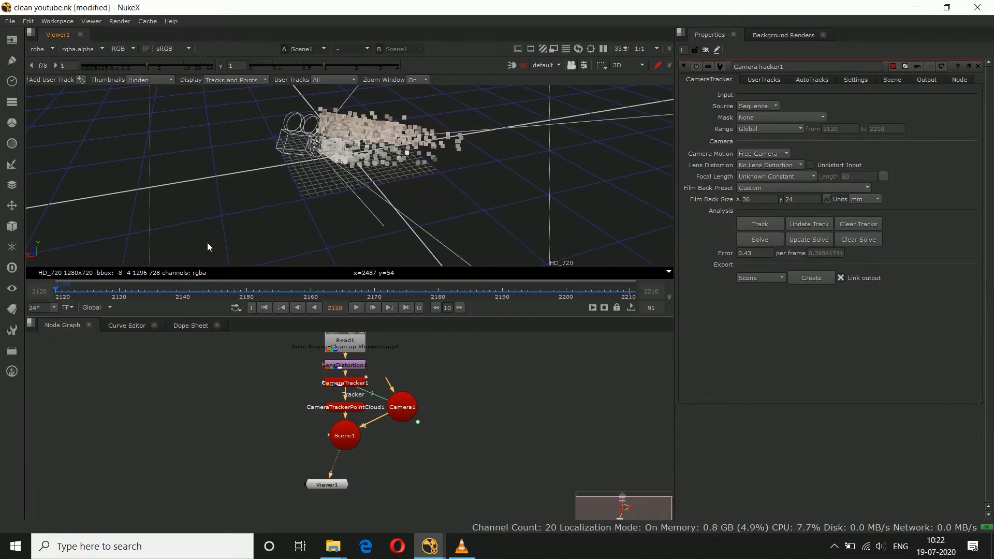
Step: Add a ScanlineRender node below Scene1, connect it to Scene1 and Camera1, and reposition the surrounding nodes
key("Tab")
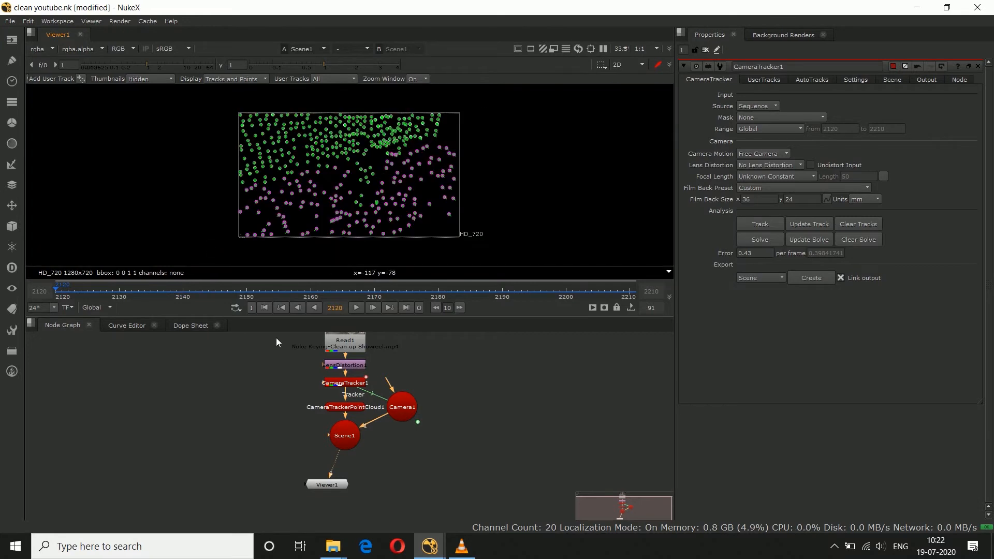
left_click_drag(341, 489, 292, 487)
left_click(343, 428)
key("Tab")
type("scan")
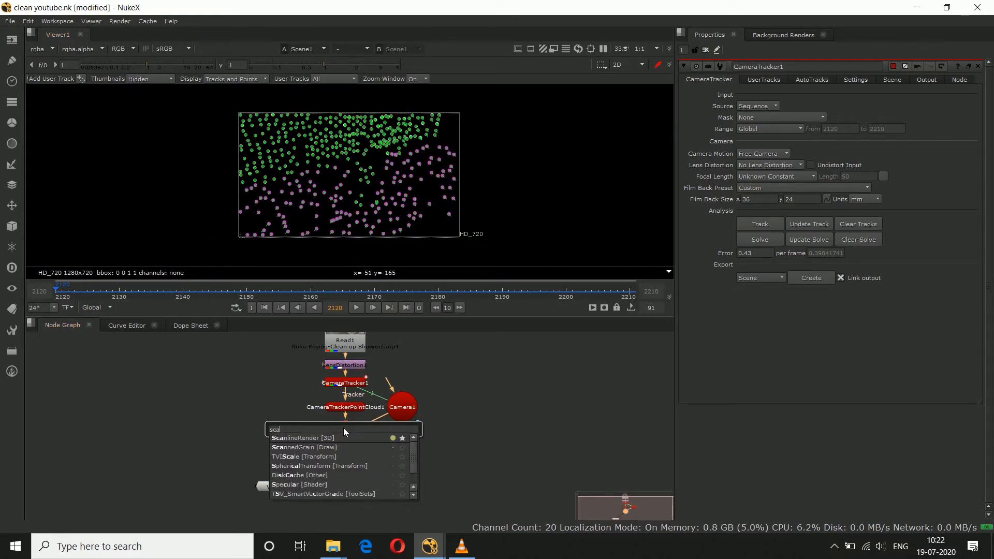
left_click(336, 440)
mouse_move(399, 439)
left_mouse_down()
mouse_move(340, 473)
mouse_move(406, 417)
mouse_move(390, 438)
left_mouse_up()
left_click(412, 454)
middle_click_drag(384, 473, 376, 446)
left_click_drag(267, 456, 315, 499)
Step: Add a Merge node with the over operation beside the ScanlineRender
left_click(272, 467)
key("m")
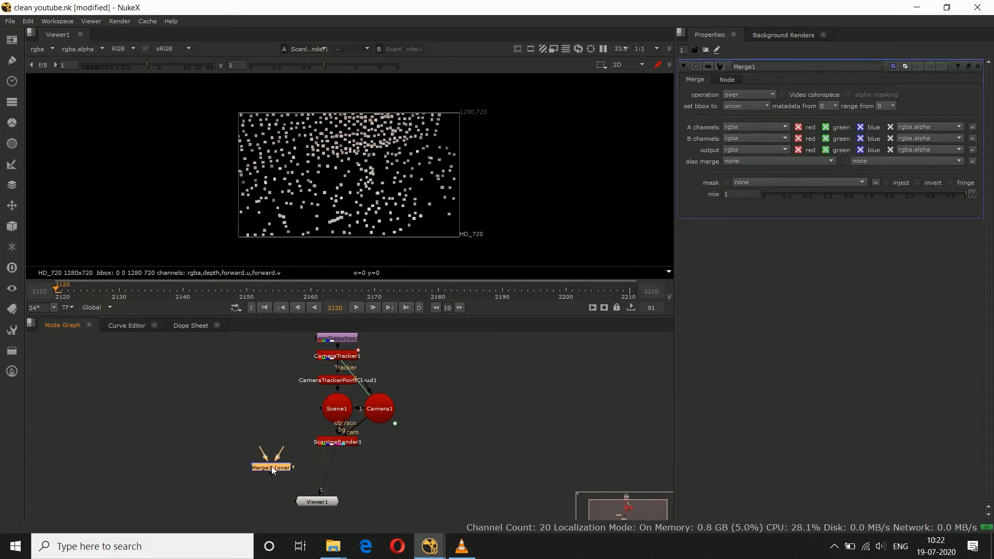
left_click_drag(272, 467, 250, 445)
middle_click_drag(249, 445, 257, 460)
Step: Connect the Merge's B input to the LensDistortion node through a dot and its A input to ScanlineRender1
left_click_drag(321, 371, 296, 388)
left_click_drag(264, 426, 332, 362)
left_click_drag(237, 458, 317, 465)
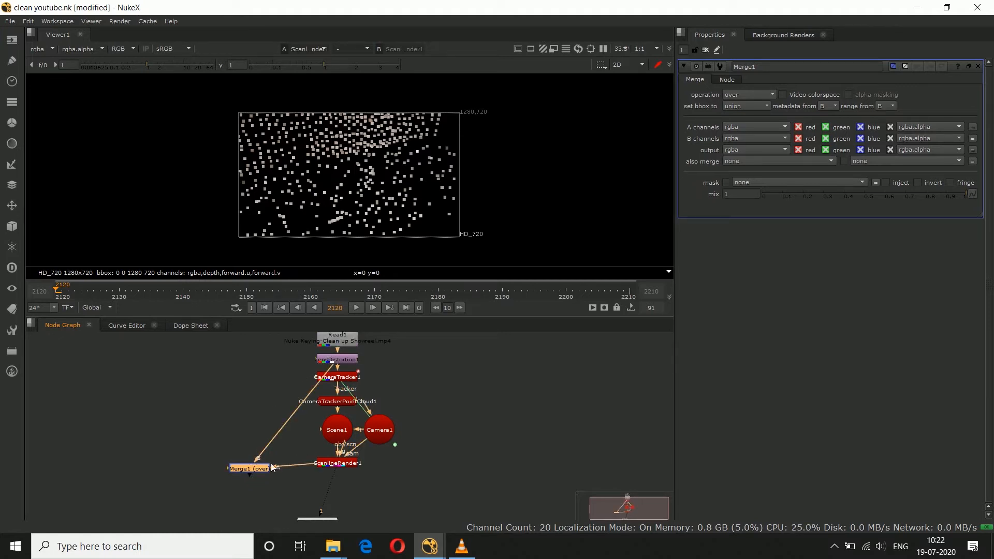
left_click_drag(246, 471, 239, 466)
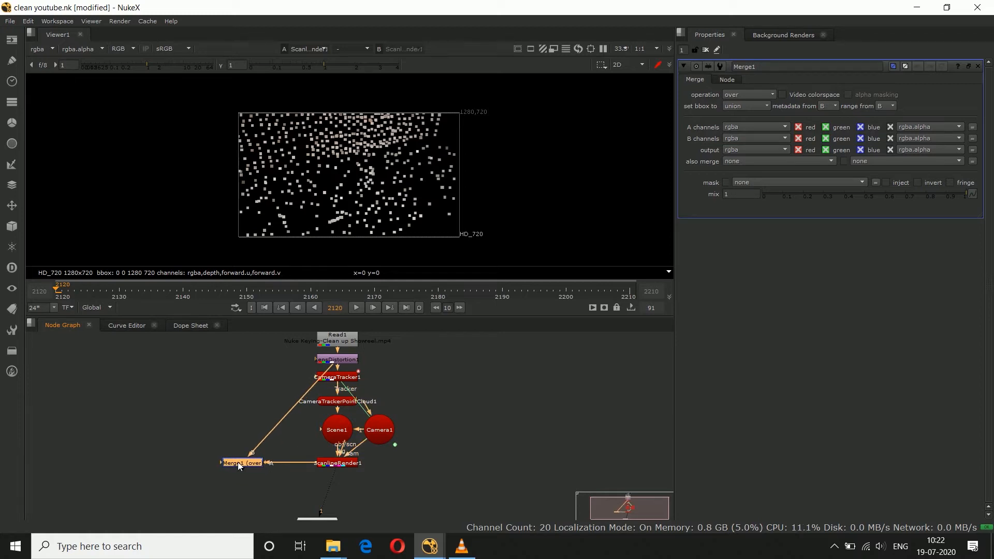
left_click_drag(288, 410, 243, 361, "ctrl")
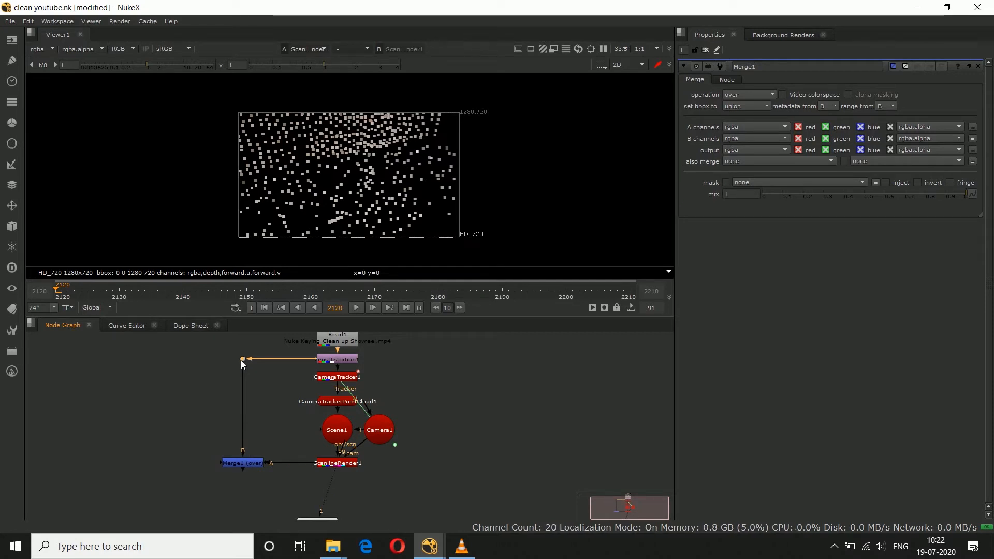
Step: View the Merge1 result and play the sequence to check that the point cloud sticks to the footage
scroll(312, 464, "down", 2)
left_click(262, 464)
key("1")
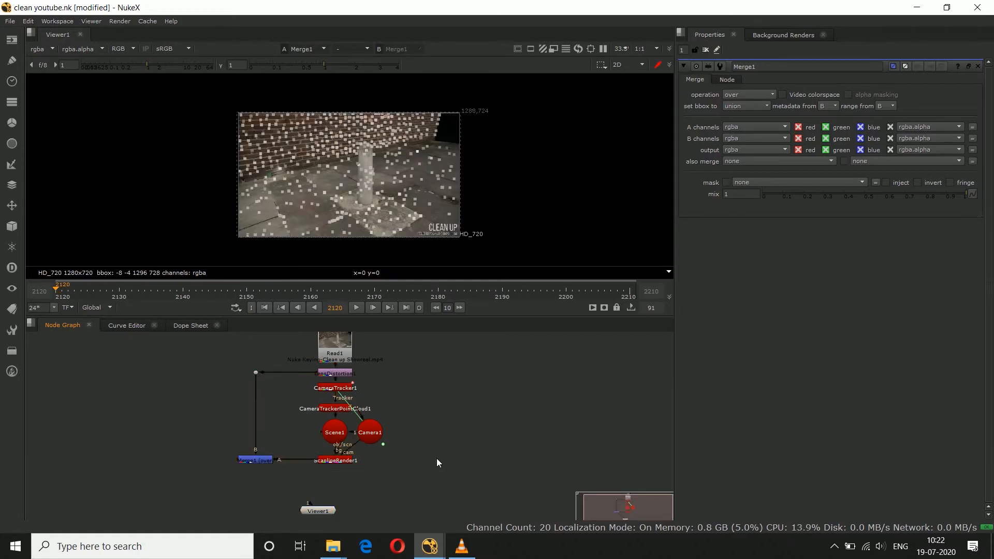
scroll(355, 179, "up", 1)
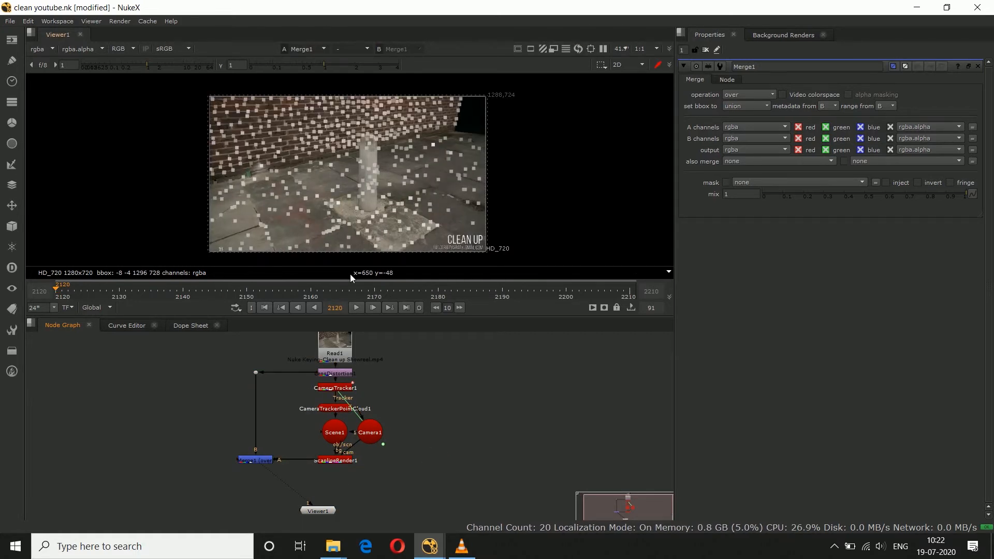
left_click(355, 307)
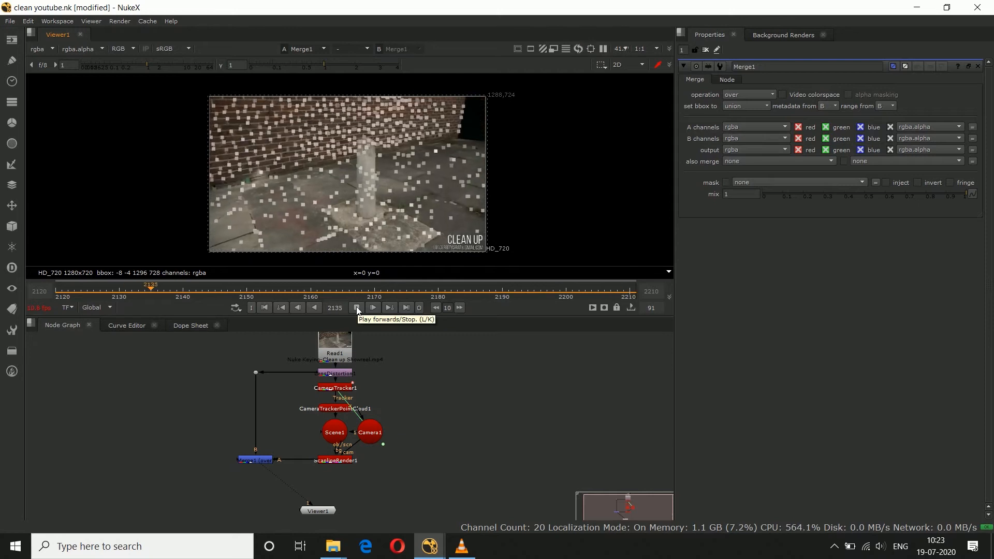
left_click(357, 307)
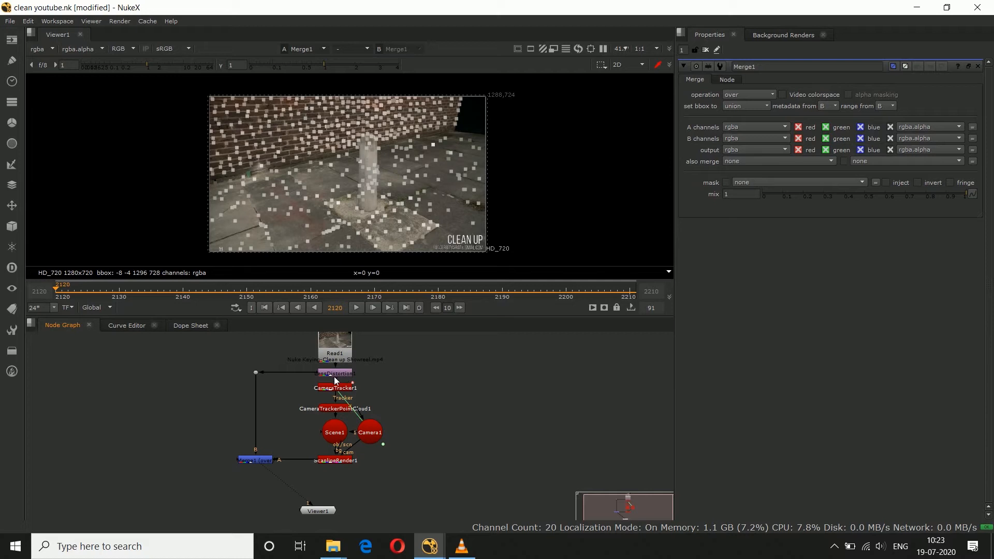
Step: Show CameraTracker1 in the viewer and open its properties
left_click(327, 390)
key("1")
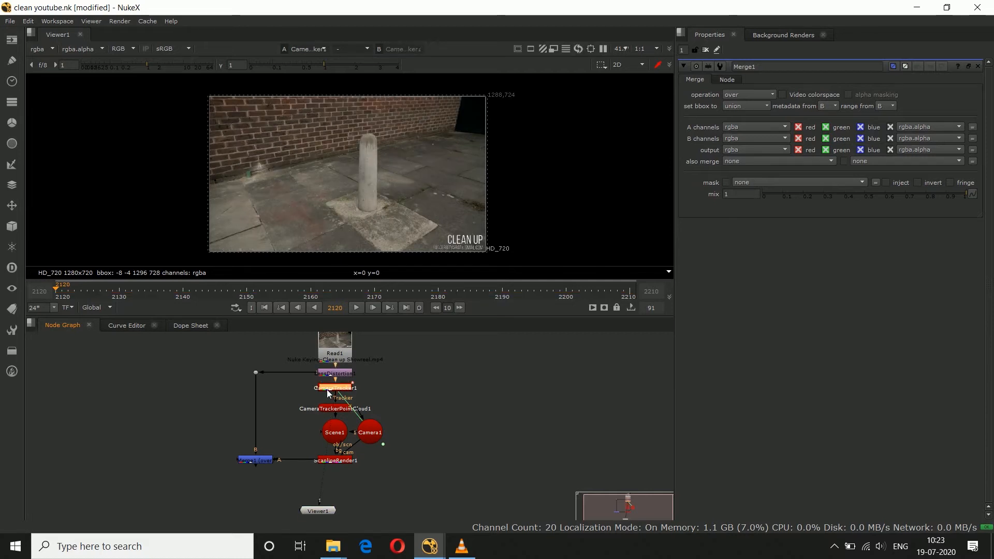
double_click(327, 392)
Step: Select the ground tracking points around the bollard in CameraTracker1 and create a card from them
scroll(345, 264, "up", 3)
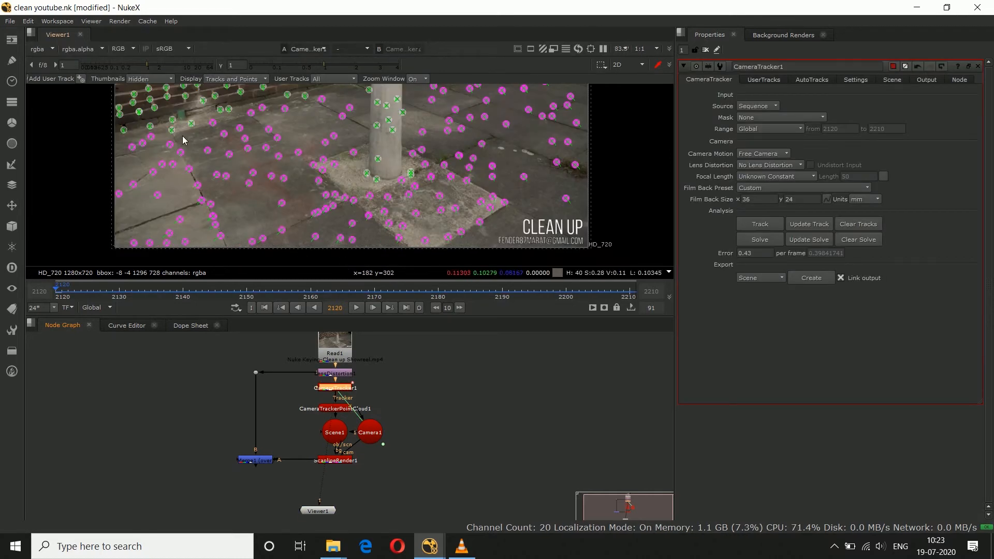
scroll(182, 136, "up", 2)
middle_click(181, 172)
scroll(254, 205, "up", 5)
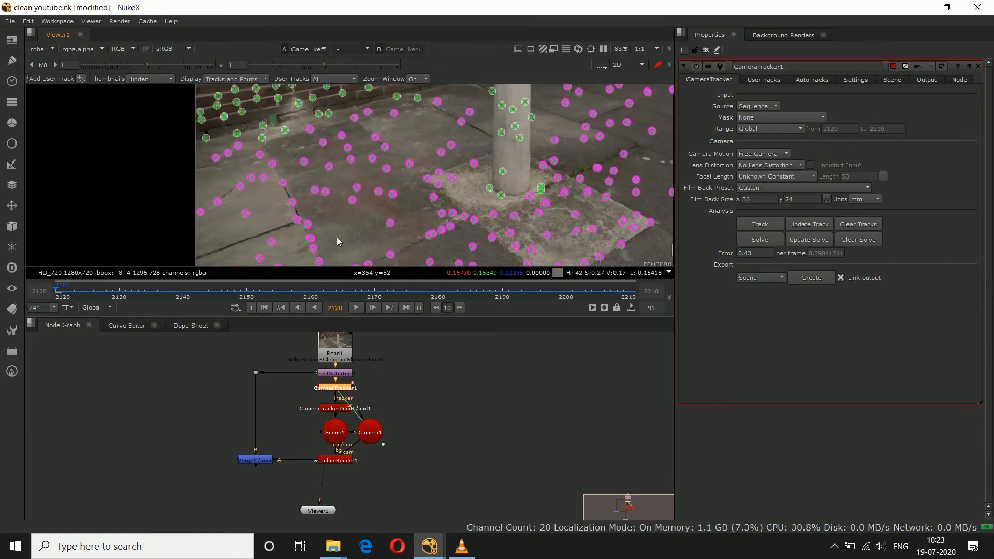
middle_click_drag(277, 198, 254, 169)
left_click_drag(226, 123, 380, 216)
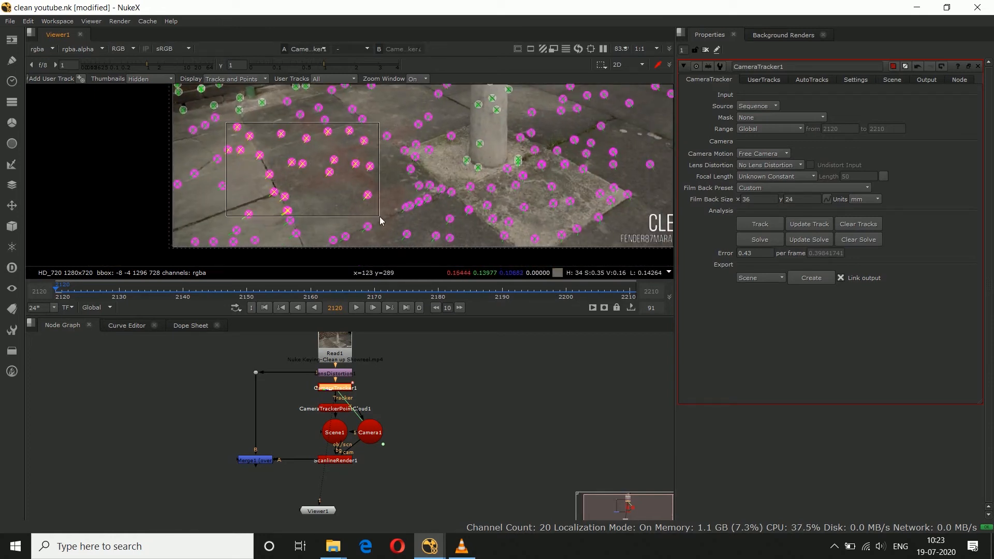
middle_click_drag(379, 216, 344, 197)
left_click_drag(364, 162, 551, 217)
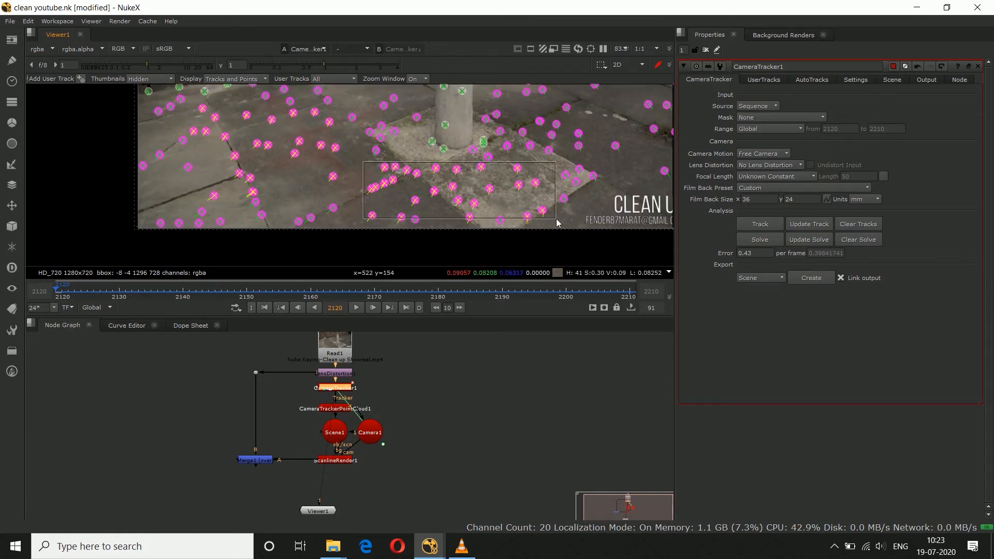
middle_click_drag(554, 160, 433, 214)
left_click_drag(395, 121, 556, 219)
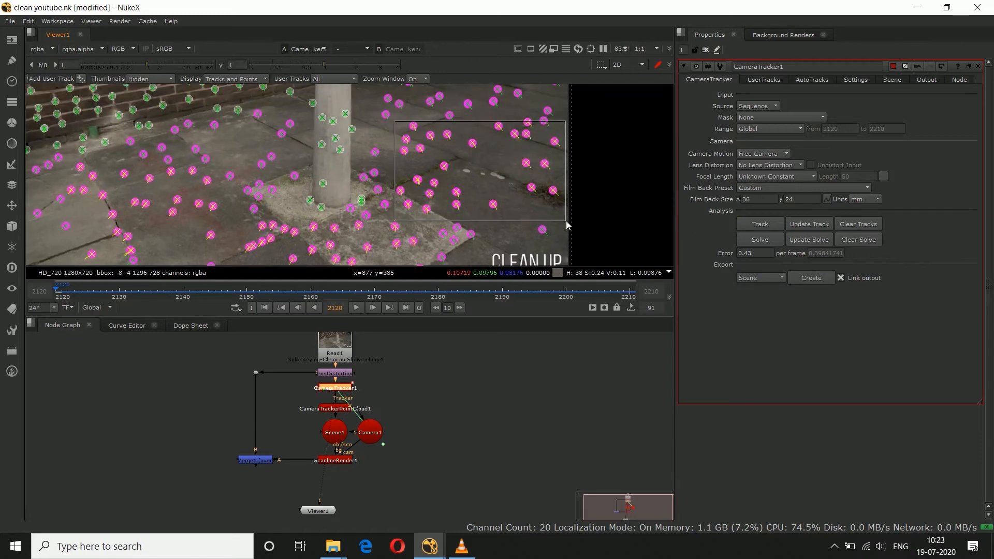
scroll(495, 150, "up", 3)
left_click_drag(303, 175, 422, 218)
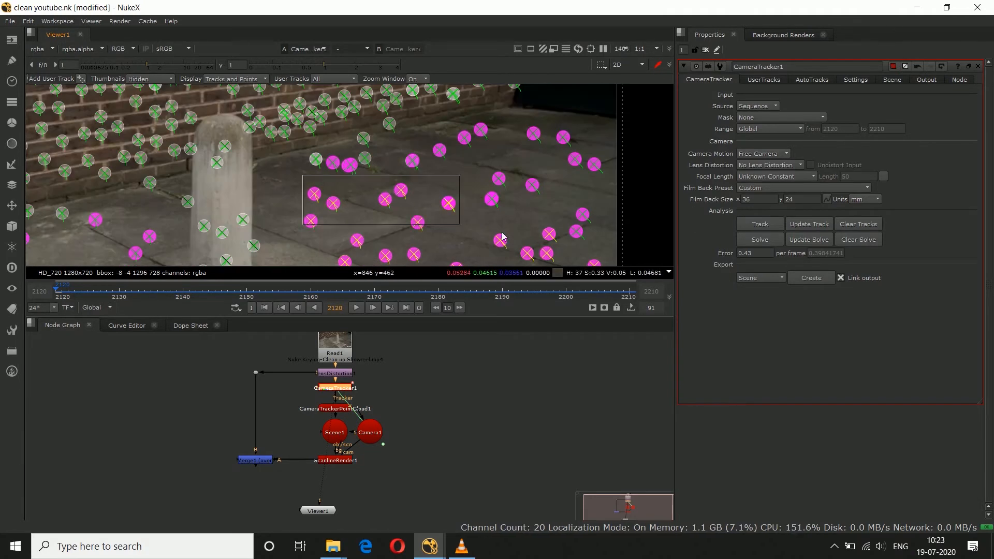
left_click_drag(419, 131, 585, 177)
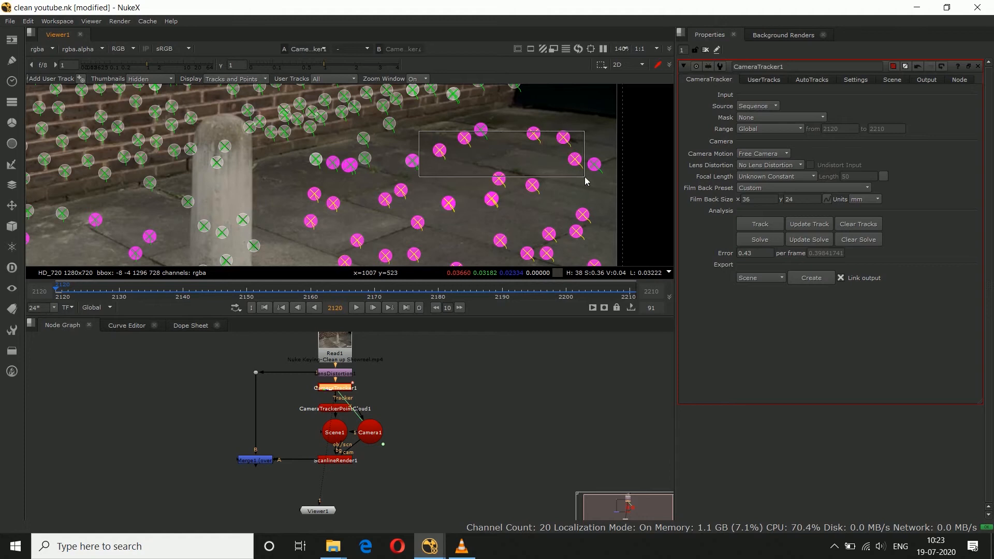
right_click(525, 155)
mouse_move(570, 190)
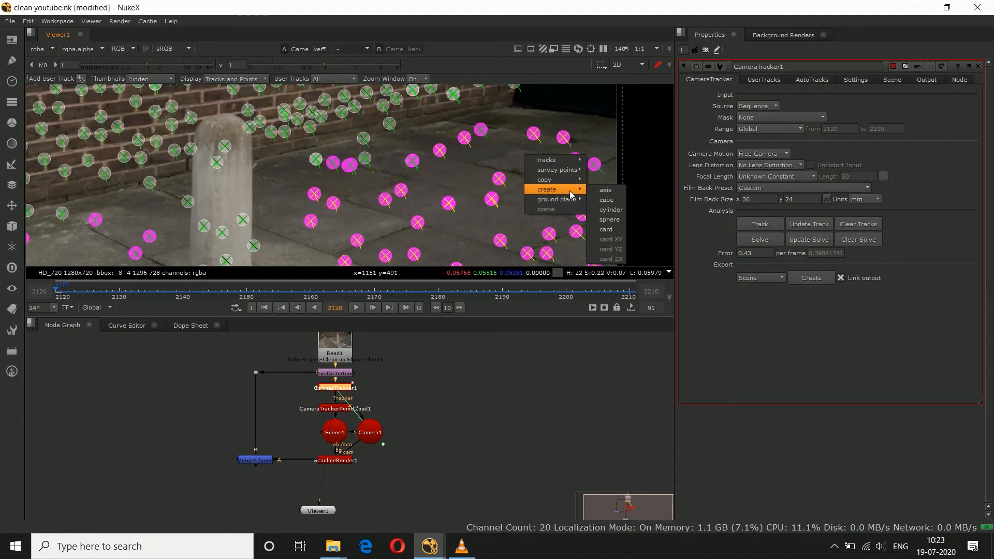
left_click(605, 229)
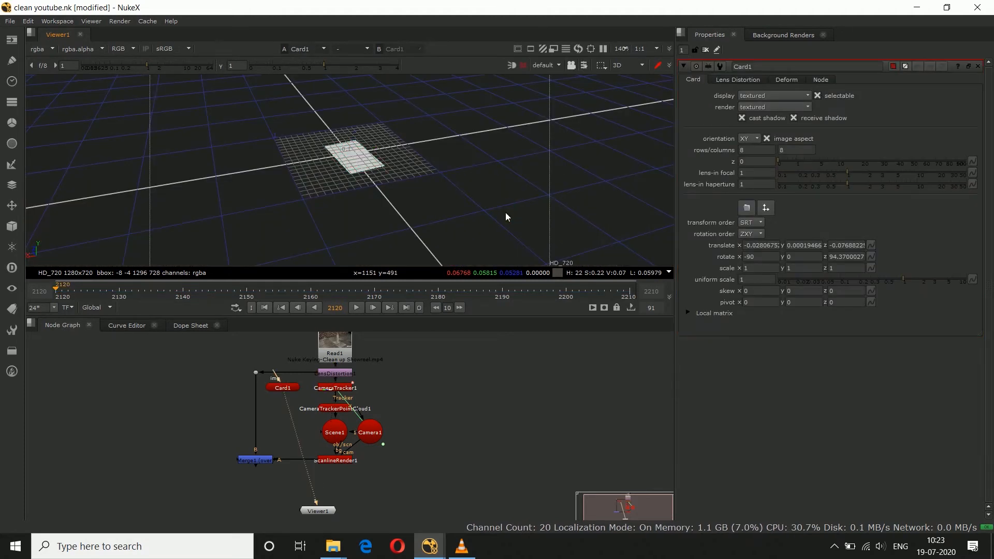
Step: Rearrange Card1 and Camera1 on opposite sides of Scene1 and connect Card1 to the Scene1 node
key("Tab")
left_click(475, 433)
left_click_drag(286, 386, 427, 412)
left_click_drag(328, 500, 304, 435)
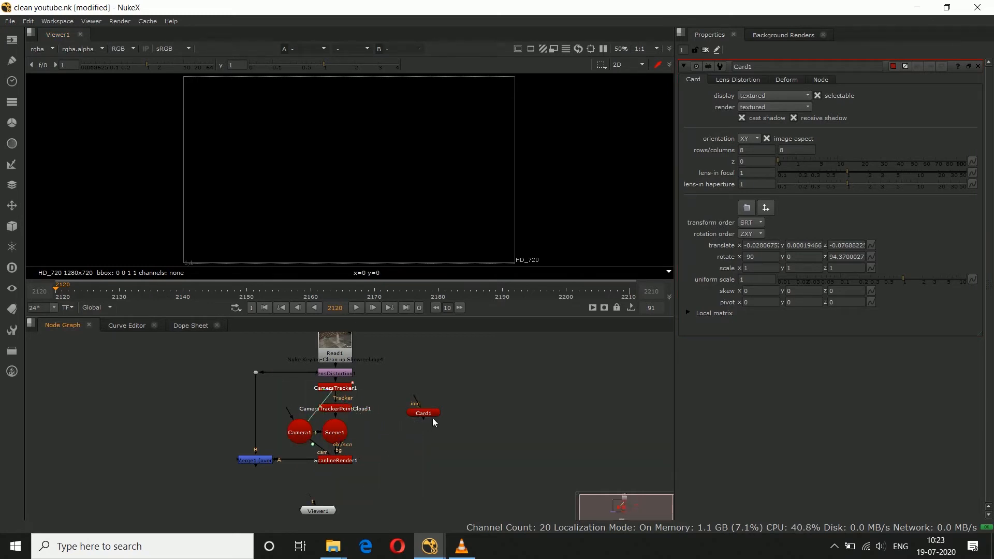
left_click_drag(414, 429, 382, 439)
Step: Add a CheckerBoard node above Card1 and connect it to the card's img input
left_click(424, 370)
key("Tab")
type("chec")
key("Return")
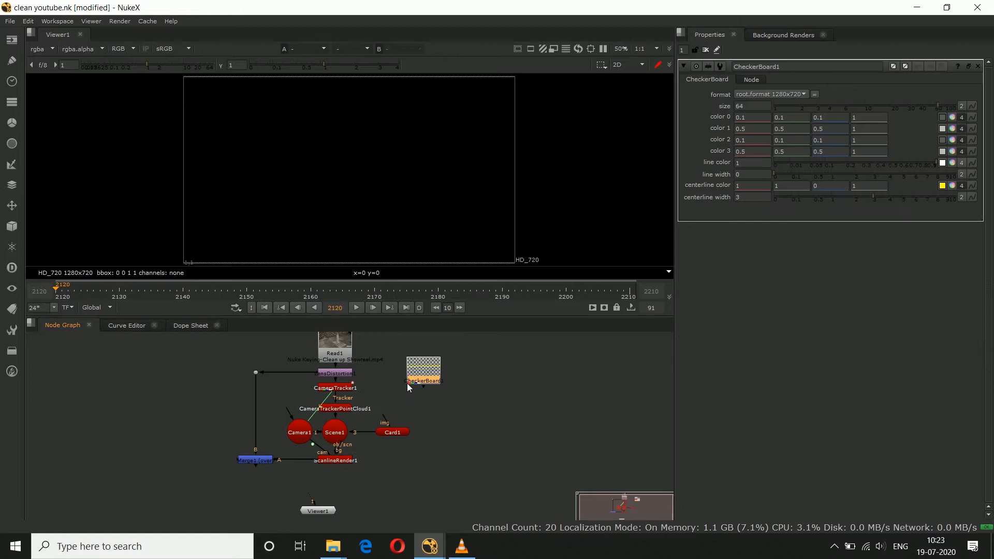
left_click_drag(386, 418, 392, 391)
left_click(415, 423)
left_click_drag(391, 431, 389, 431)
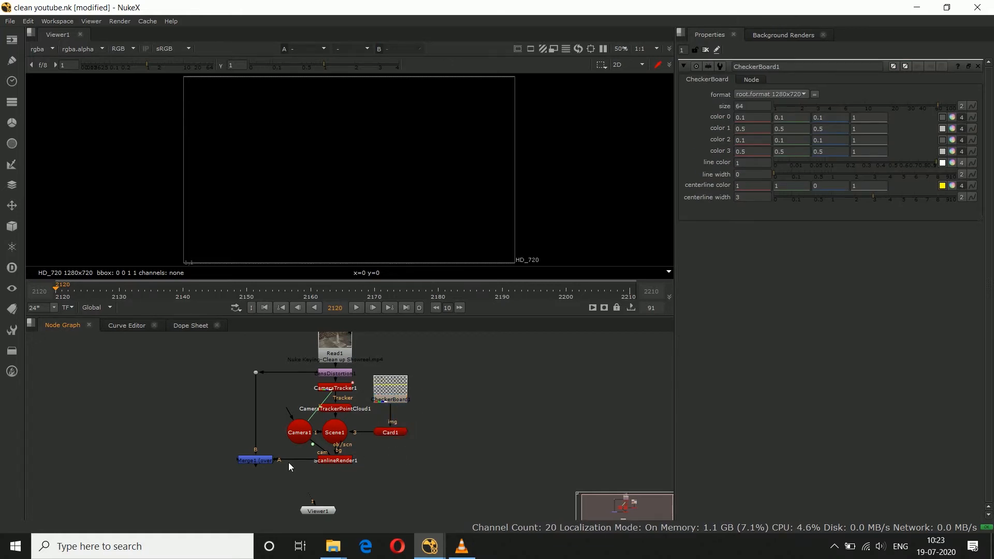
Step: View the Merge1 result, play some frames to check the checkerboard card on the ground, and return to frame 2120
left_click(273, 460)
key("1")
left_click(392, 471)
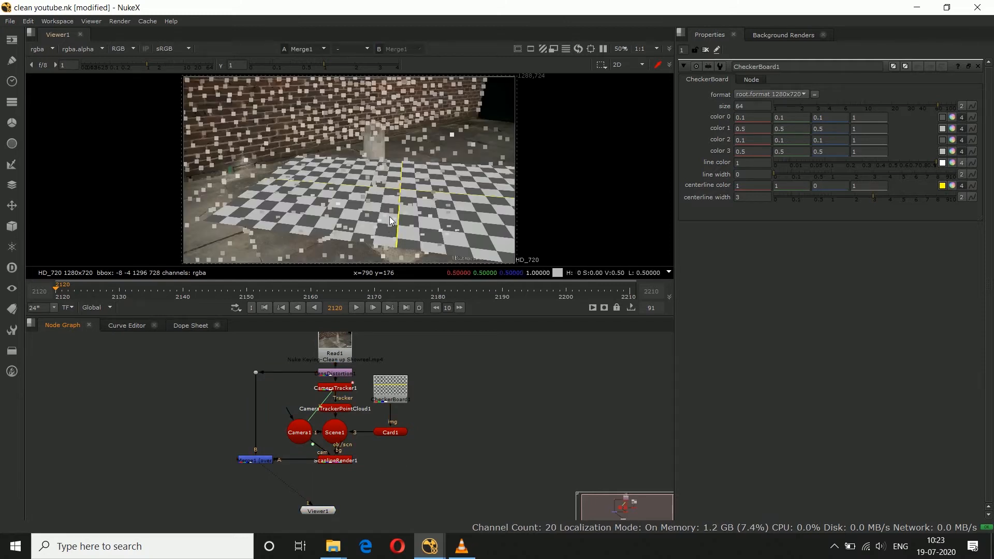
middle_click_drag(388, 217, 391, 214)
scroll(388, 216, "down", 2)
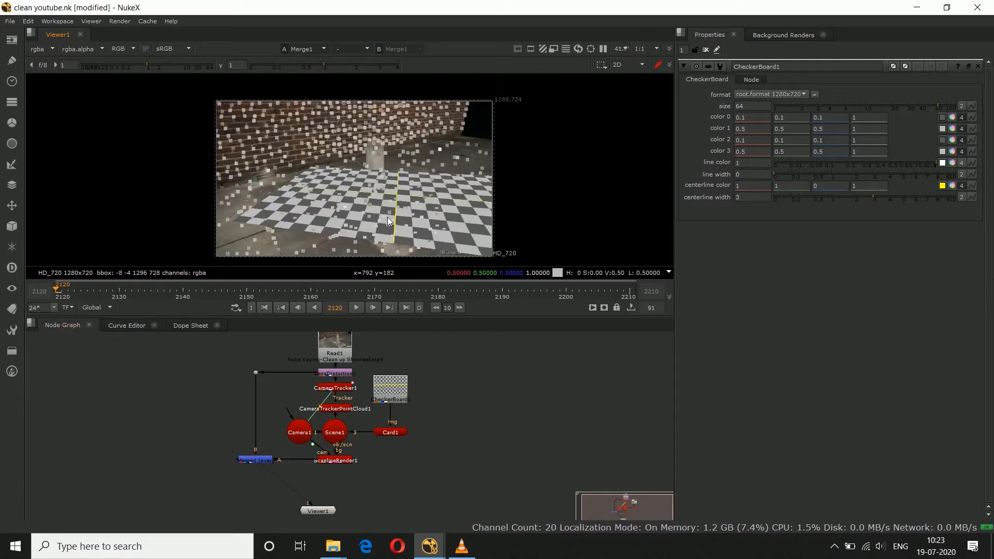
left_click(356, 308)
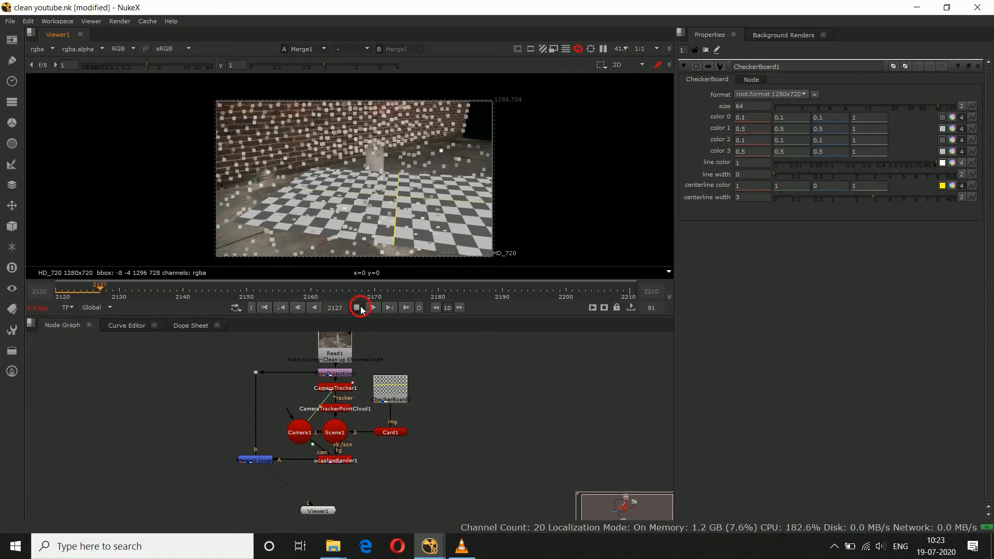
left_click(356, 307)
left_click(58, 293)
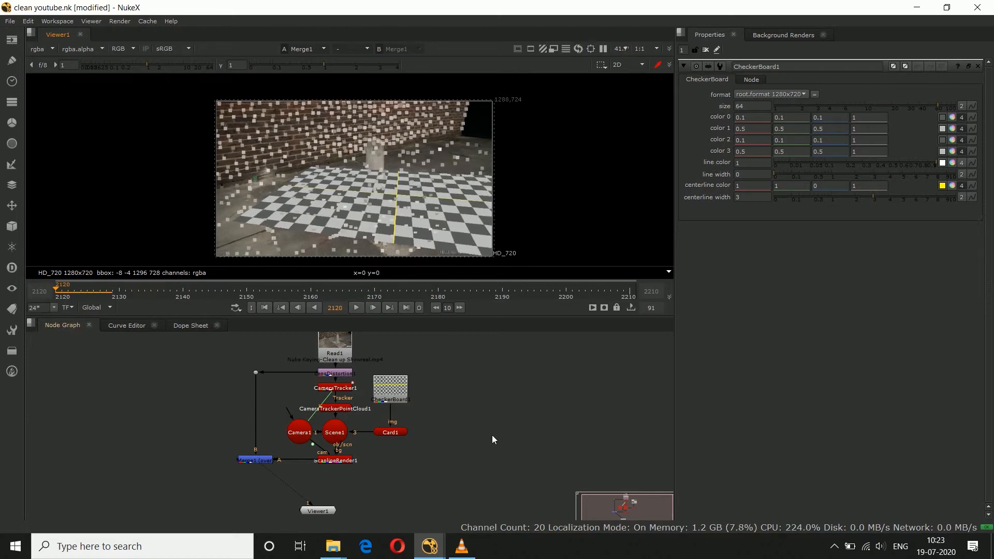
Step: Open Card1's properties and disable the CameraTrackerPointCloud1 node to hide the point cloud
key("s")
left_click(397, 432)
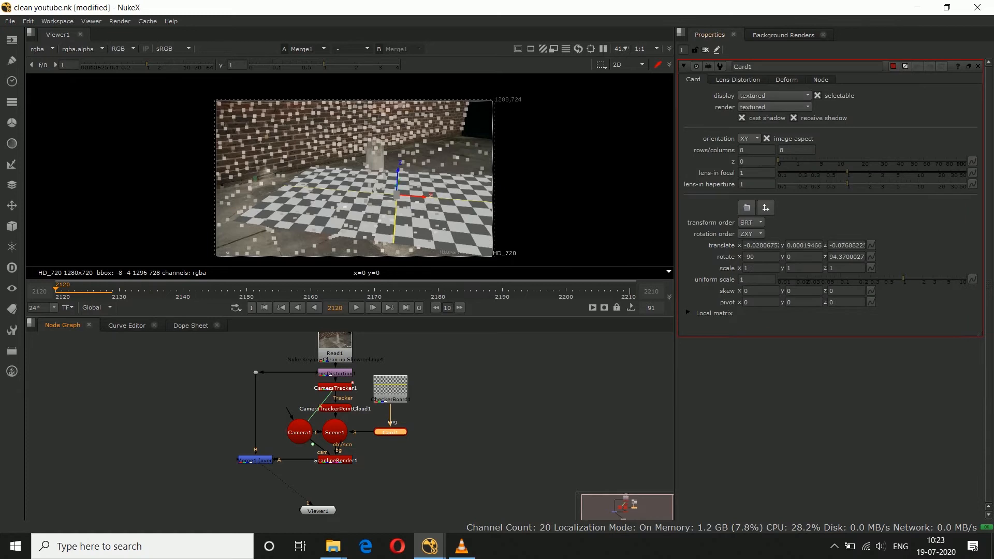
left_click(535, 418)
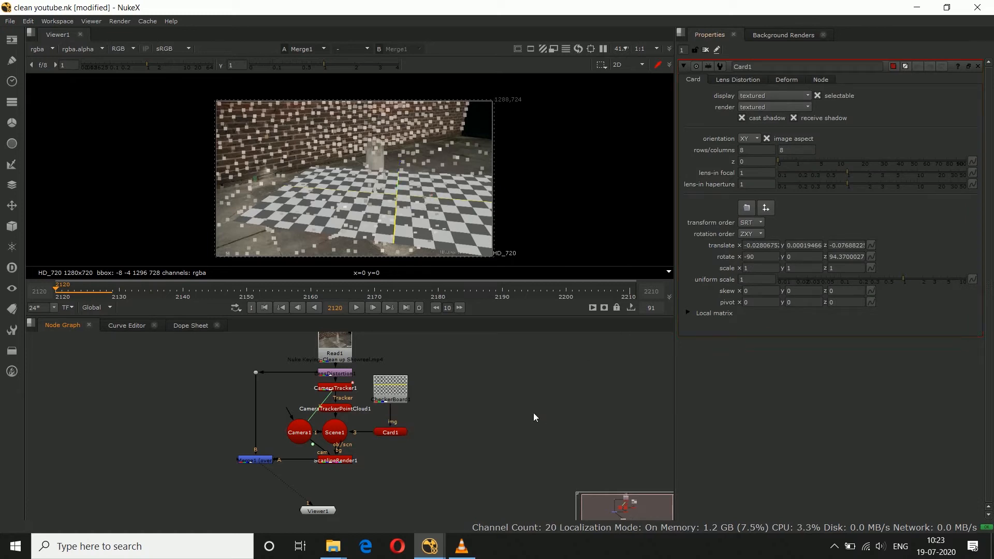
left_click(390, 434)
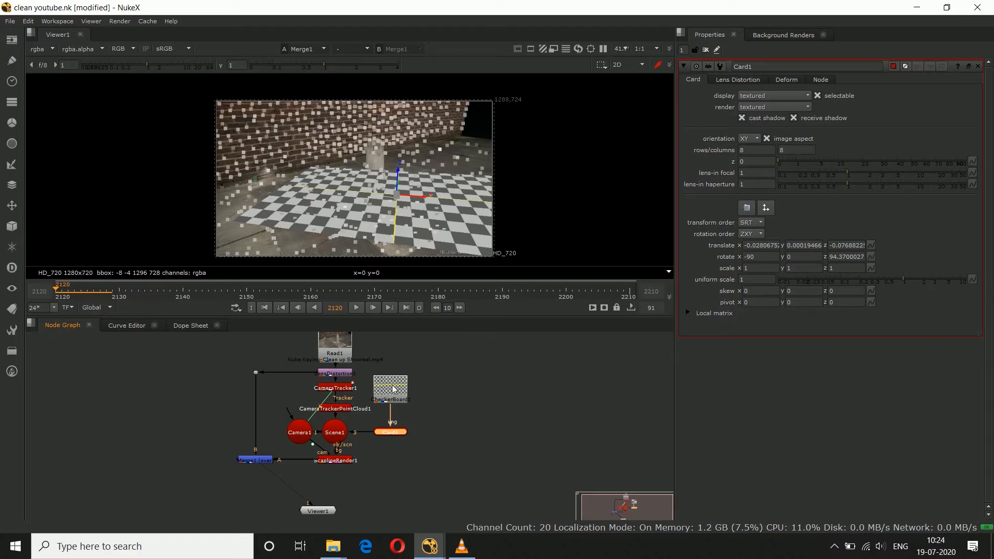
left_click(792, 259)
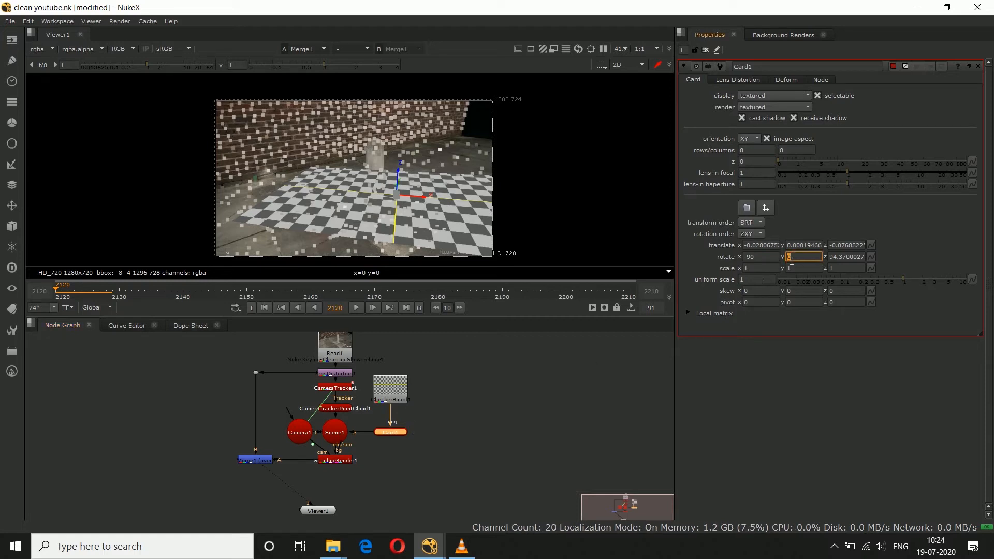
left_click(342, 415)
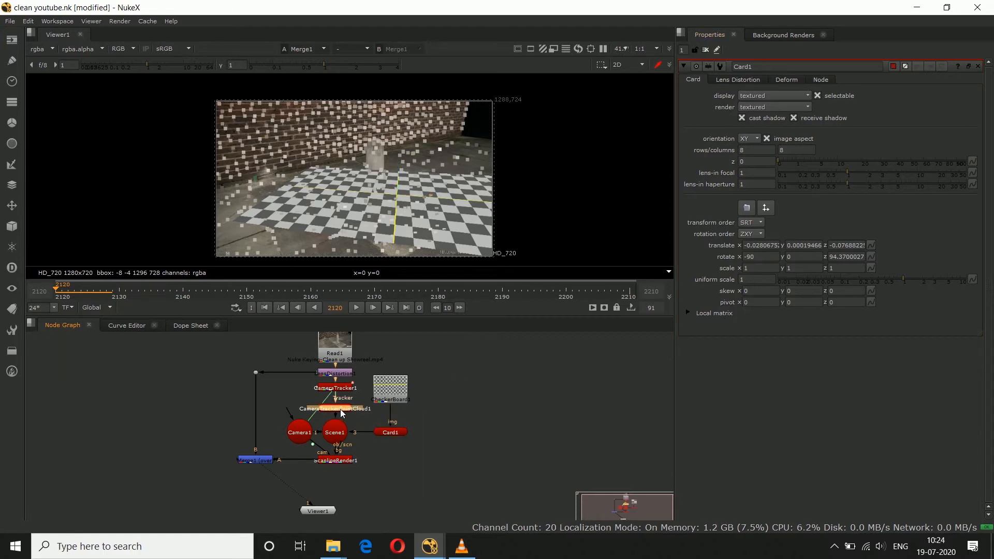
key("d")
Step: Set Card1's Y rotation to 45 to bring the checkerboard lines closer to the base of the brick wall
left_click(390, 432)
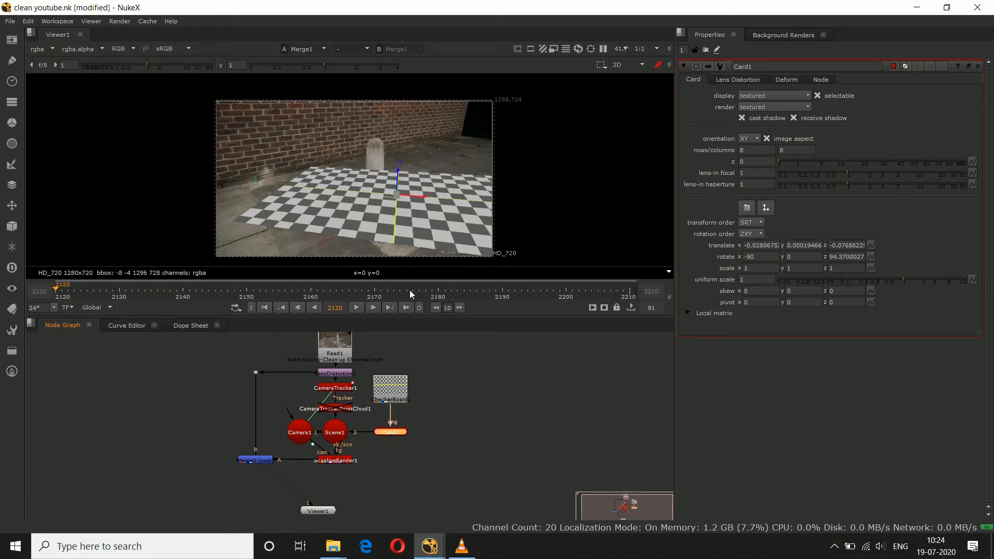
scroll(393, 194, "up", 3)
left_click(801, 260)
key("Up")
key("Up")
key("Up")
key("Up")
key("Up")
key("Up")
key("Up")
key("Up")
key("Up")
key("Up")
key("Up")
key("Up")
key("Up")
key("Up")
key("Up")
key("Up")
key("Up")
key("Up")
key("Up")
key("Up")
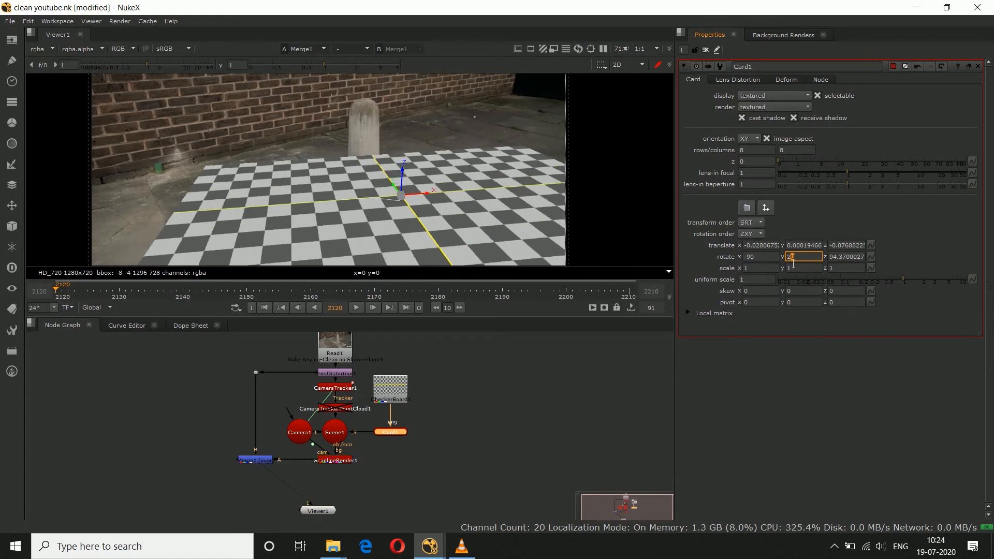
key("Up")
key("Up")
key("Up")
key("Up")
key("Up")
key("Up")
key("Up")
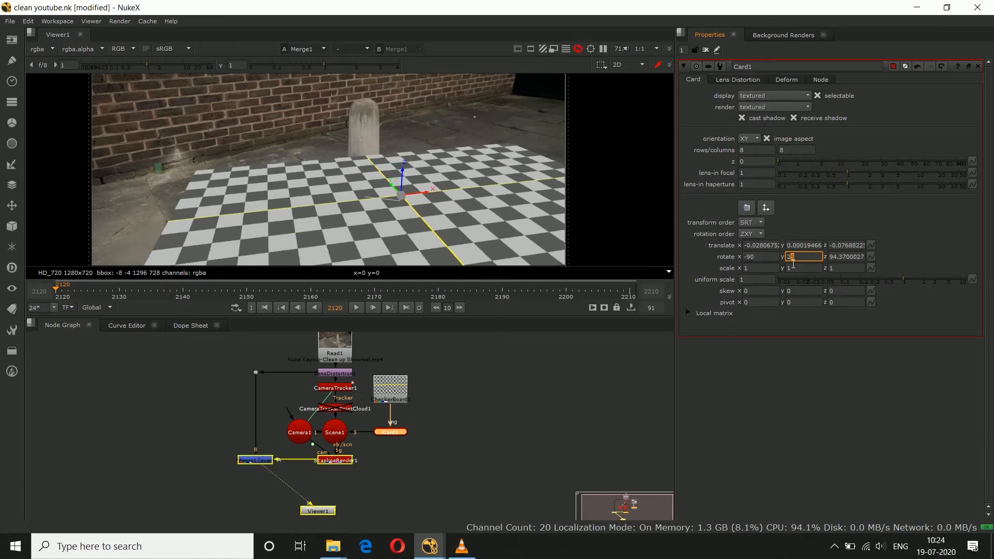
key("Up")
key("Up")
key("Up")
key("Up")
key("Up")
key("Up")
key("Up")
key("Up")
key("Up")
key("Up")
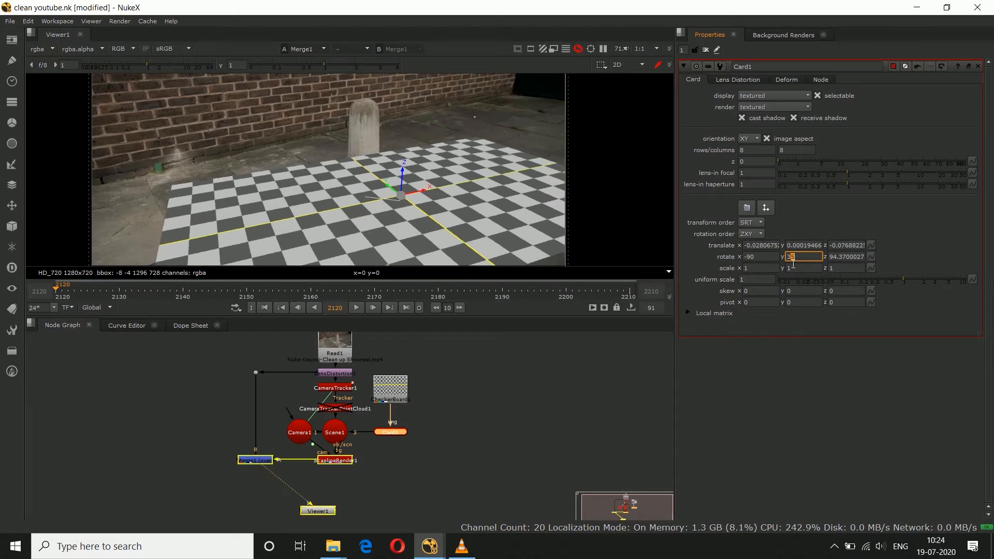
key("Up")
key("Up")
key("Up")
key("Up")
key("Up")
key("Up")
key("Up")
key("Up")
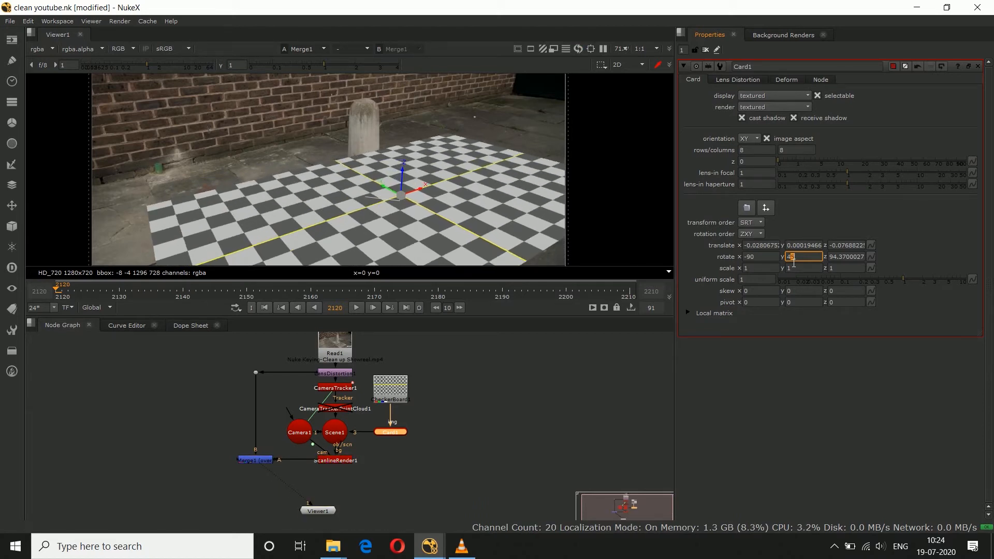
left_click(575, 417)
Step: Set Card1's uniform scale to 1.8 and refine its Y rotation to 48 to follow the wall's base
key("f")
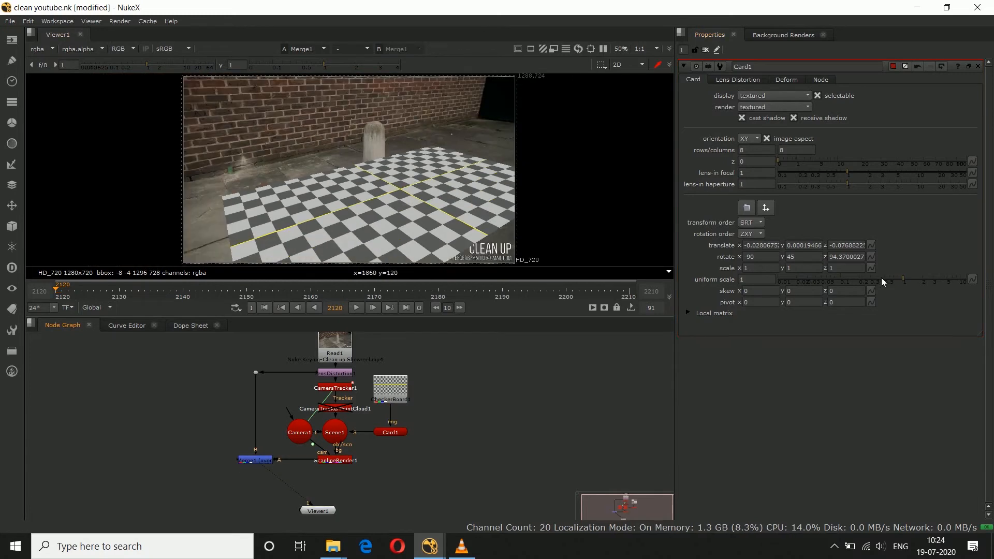
left_click_drag(904, 279, 919, 278)
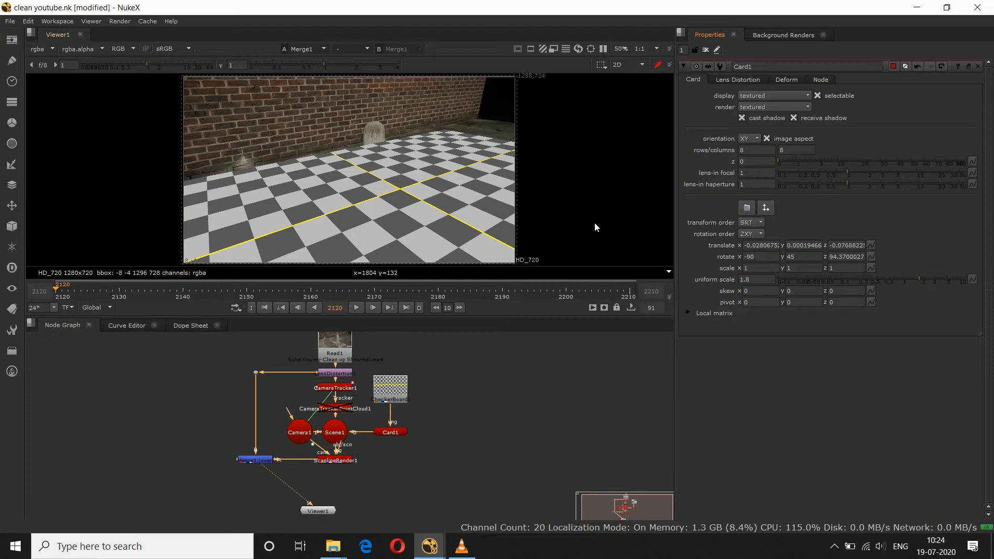
scroll(371, 135, "up", 5)
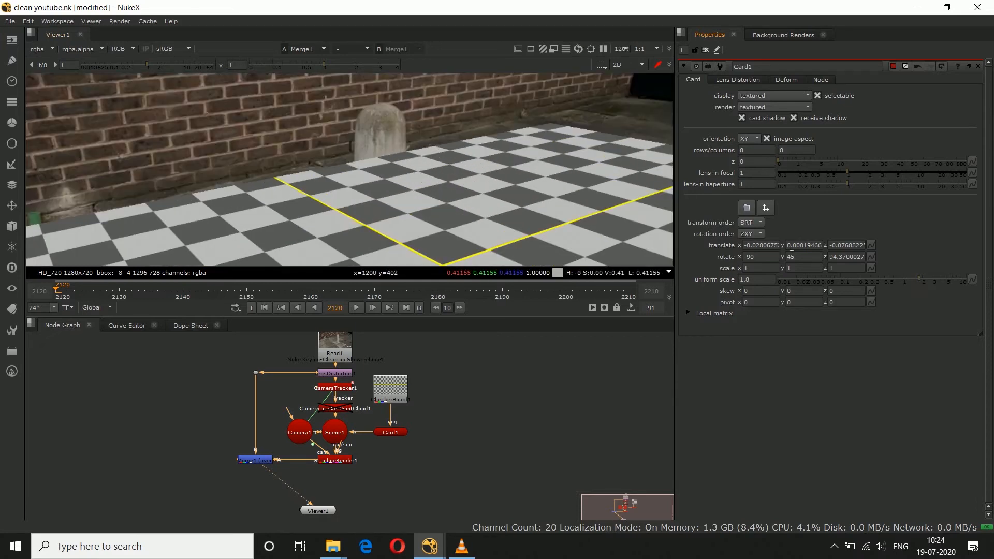
left_click(797, 258)
key("Up")
key("Up")
key("Up")
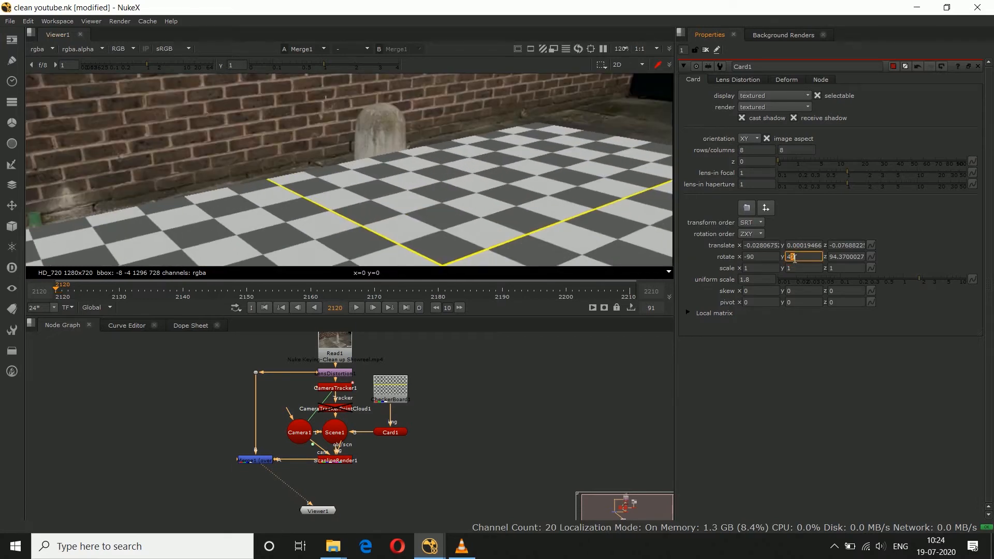
scroll(527, 233, "up", 1)
scroll(527, 232, "down", 1)
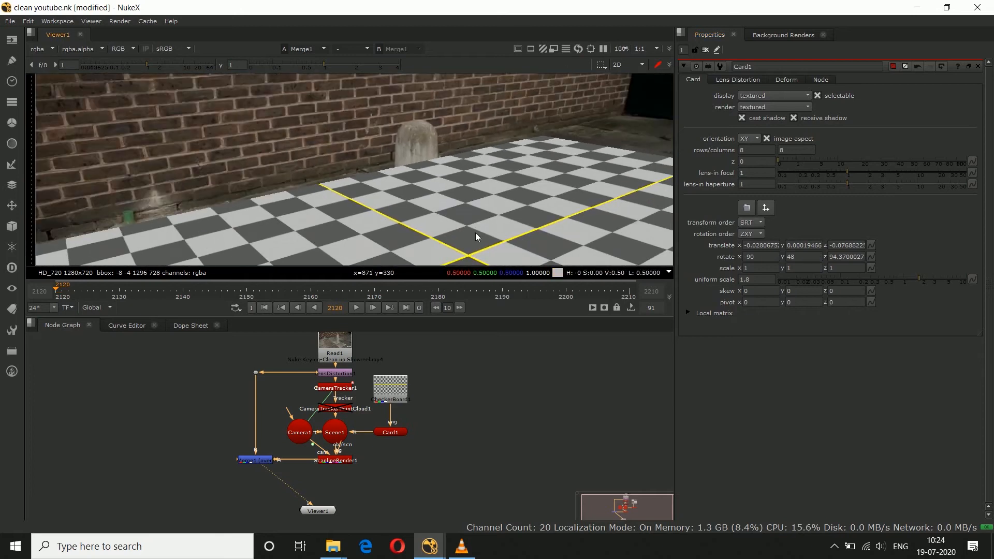
scroll(419, 197, "down", 1)
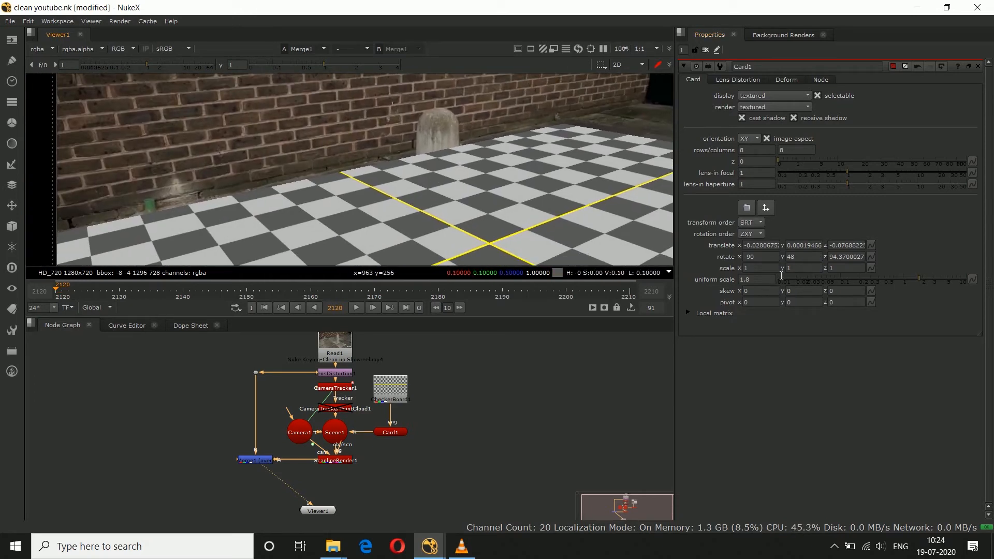
left_click(798, 261)
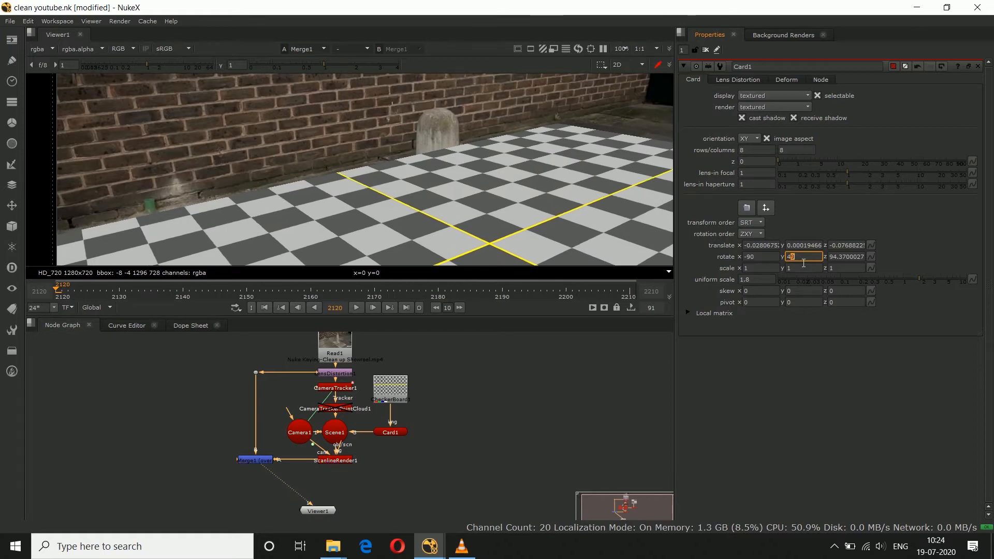
left_click(795, 391)
left_click_drag(923, 282, 919, 284)
Step: Nudge Card1 along its green axis towards the brick wall, to about X -0.034 and Z -0.069
left_click(392, 433)
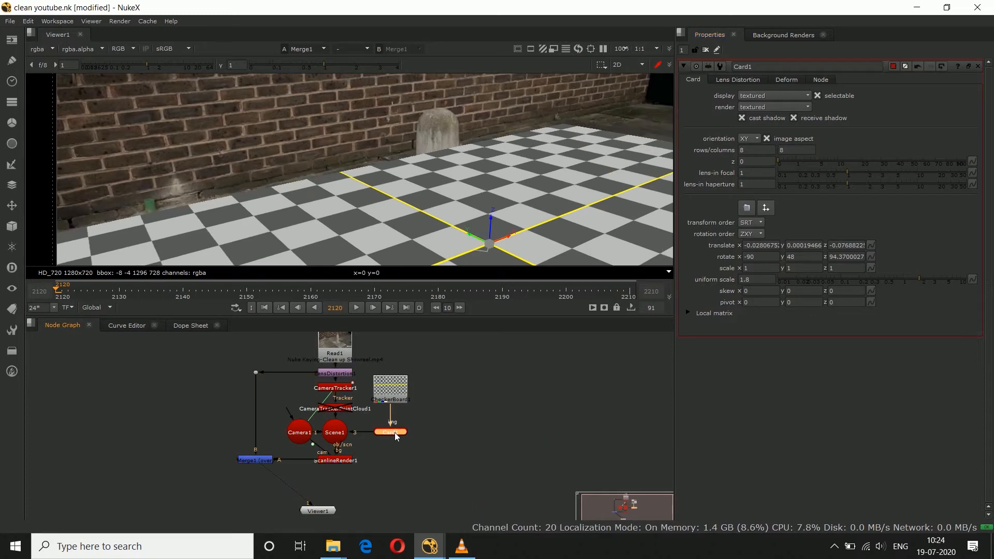
left_click_drag(476, 237, 468, 232)
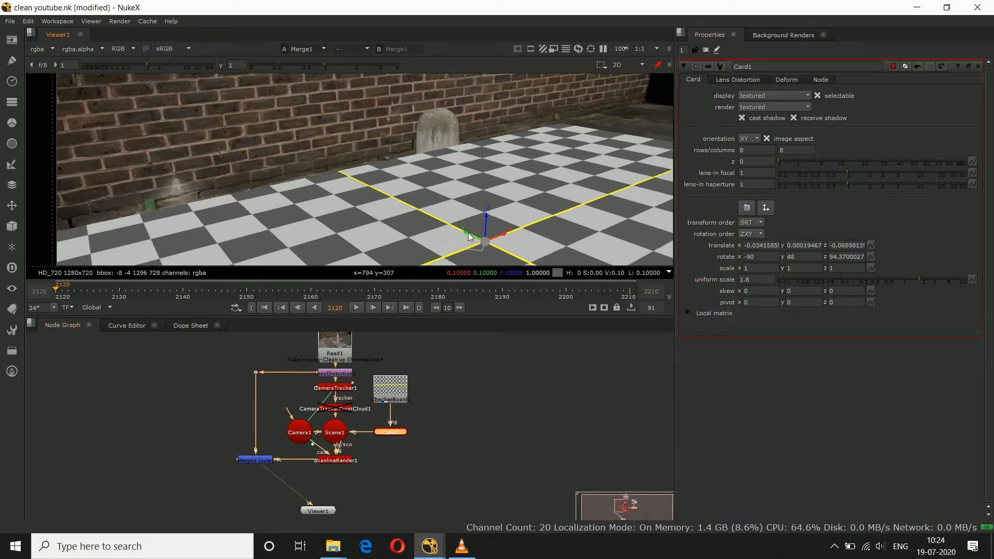
Step: Play the sequence from frame 2120 to check that the checkerboard sticks to the ground, and return to the first frame
left_click(507, 364)
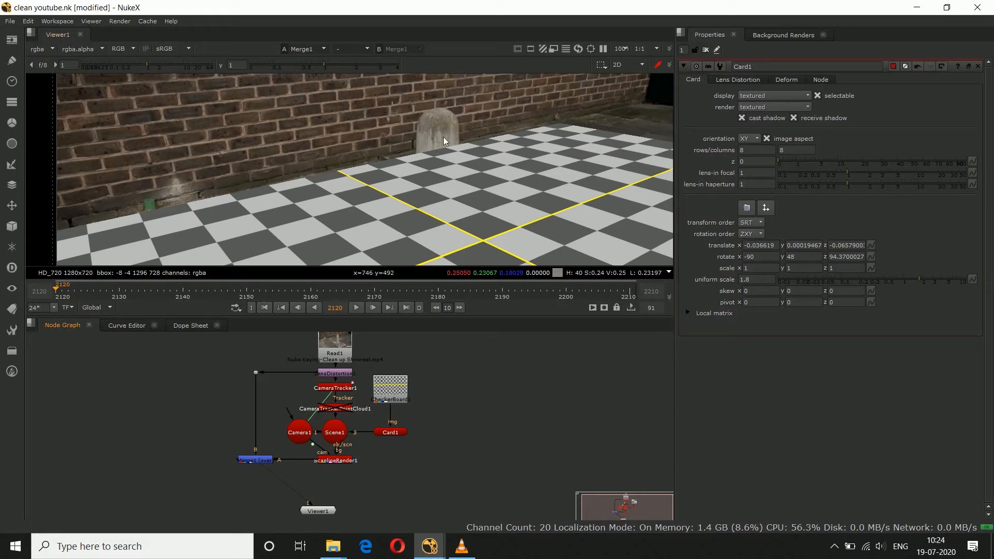
key("minus")
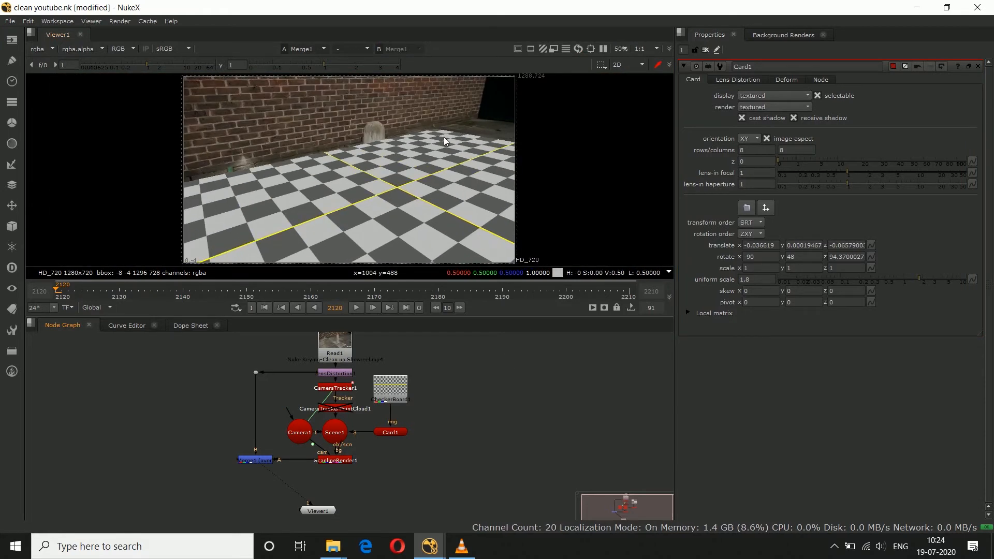
left_click(355, 308)
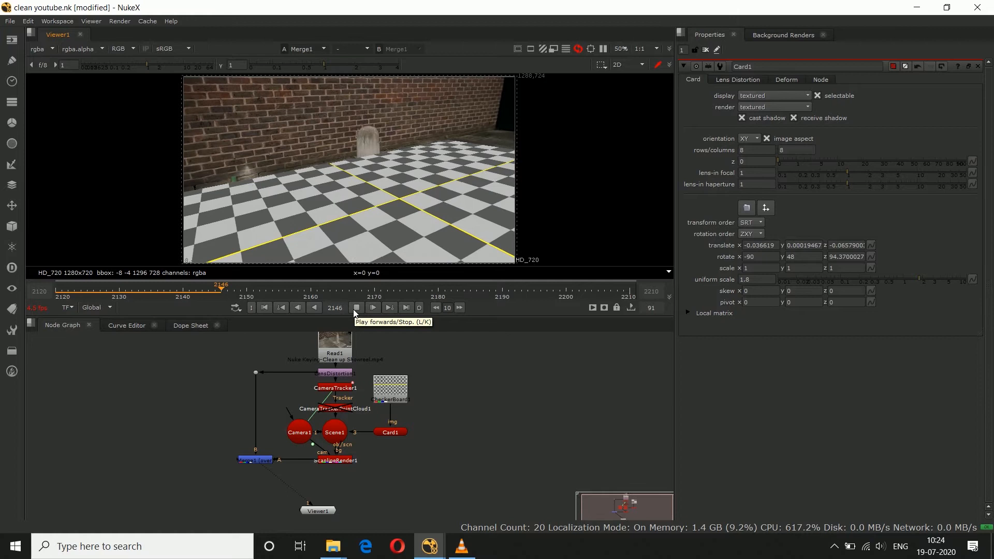
left_click(353, 310)
left_click_drag(75, 297, 59, 296)
Step: Set Merge1's mix to 0.125 and play the shot to check the faint checkerboard against the paving
left_click(256, 461)
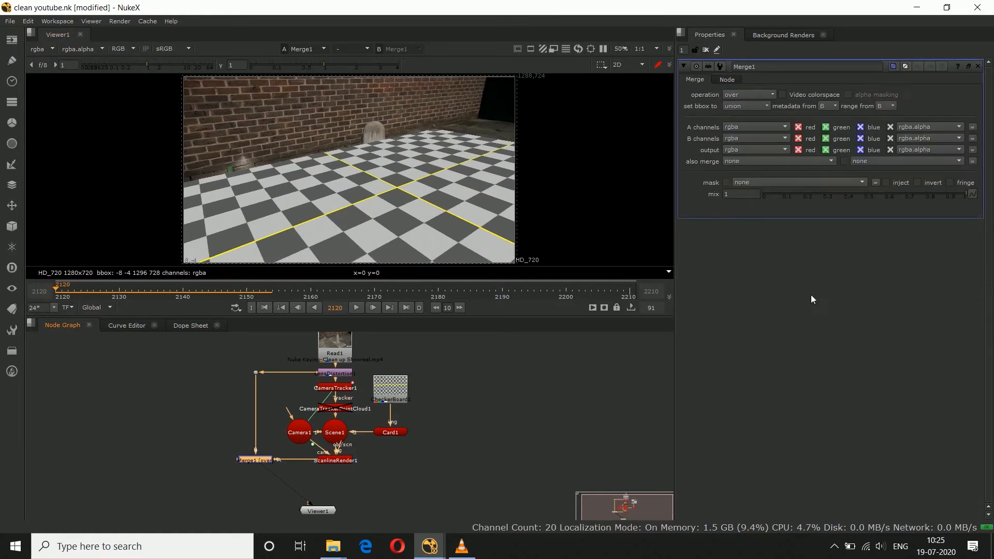
left_click_drag(803, 197, 787, 197)
left_click(277, 381)
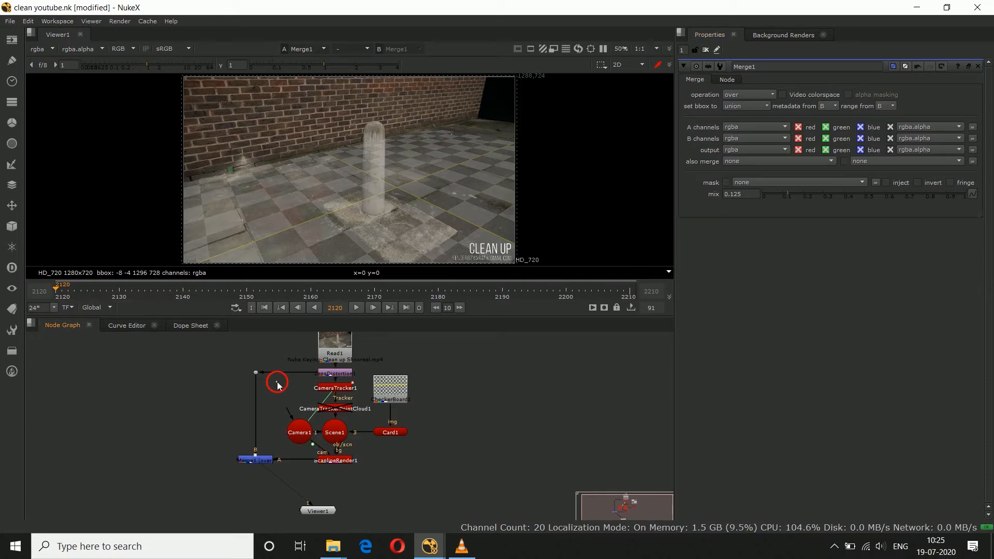
left_click(352, 311)
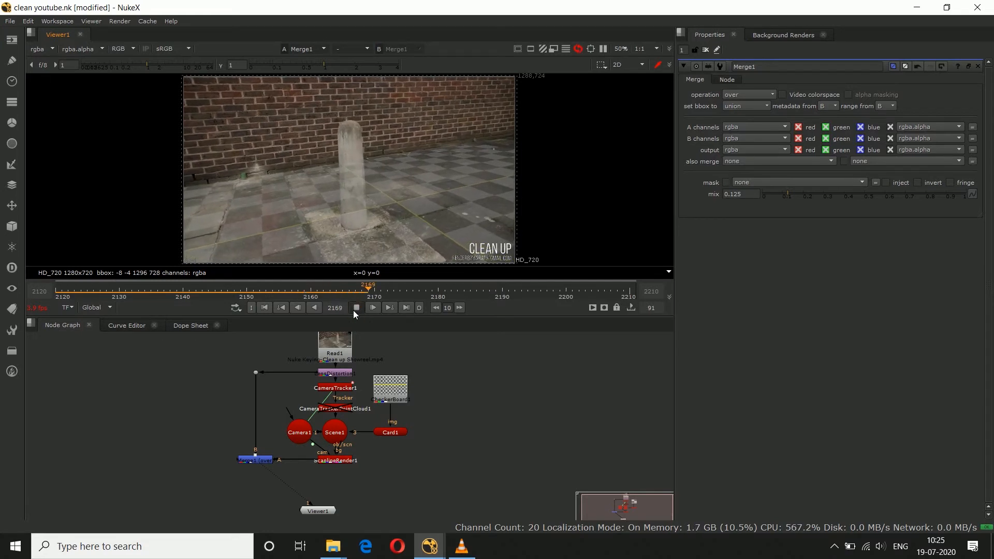
left_click(355, 313)
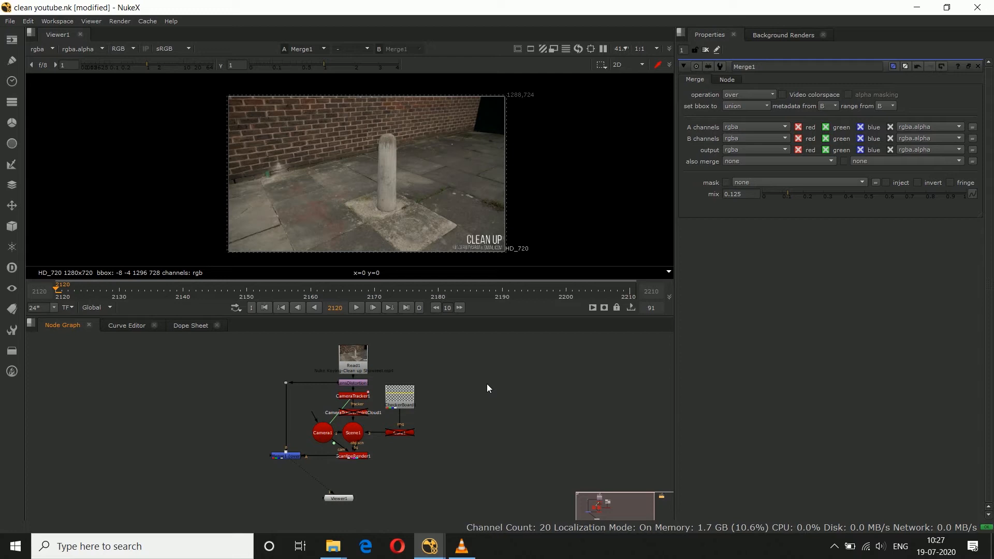
Step: Move the Read2 clean plate node closer to the tracking nodes and compare its image with the Merge1 output
scroll(446, 433, "down", 2)
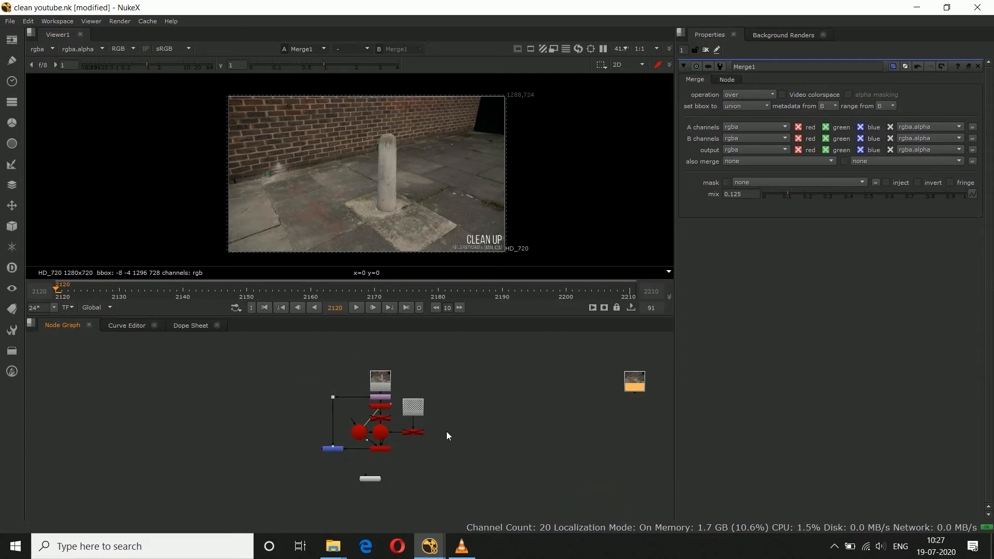
left_click_drag(678, 374, 507, 372)
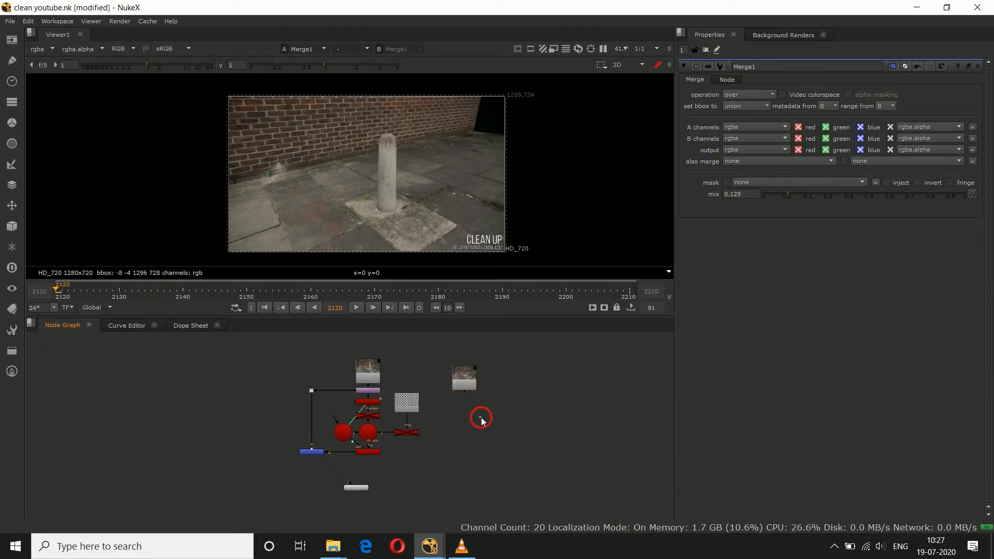
key("1")
left_click(526, 431)
left_click(308, 452)
key("1")
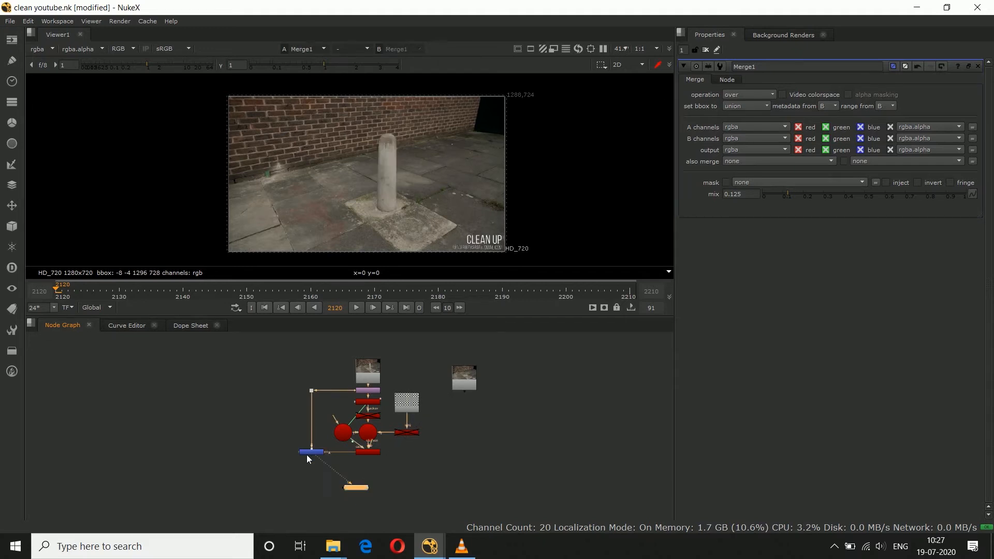
left_click(372, 472)
left_click(458, 382)
key("1")
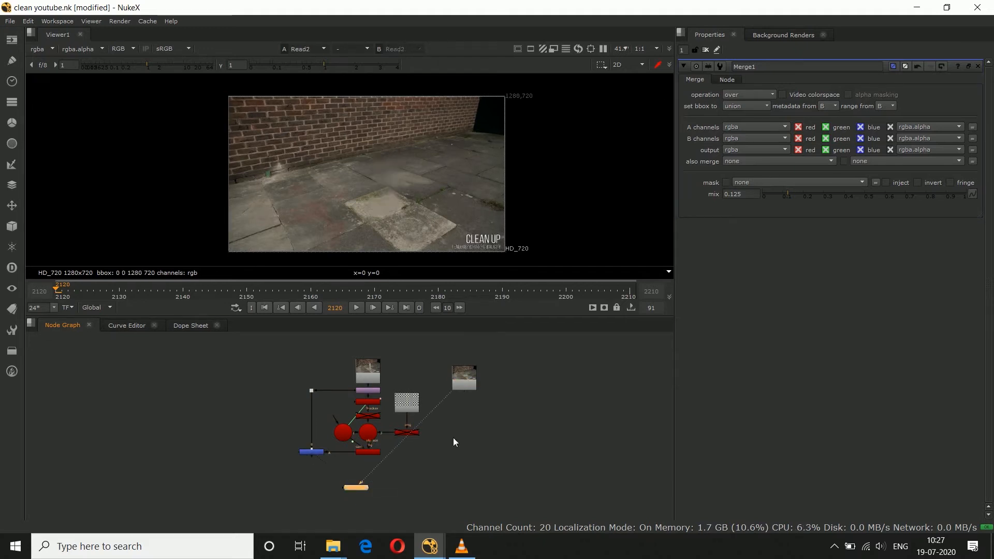
left_click(316, 451)
key("1")
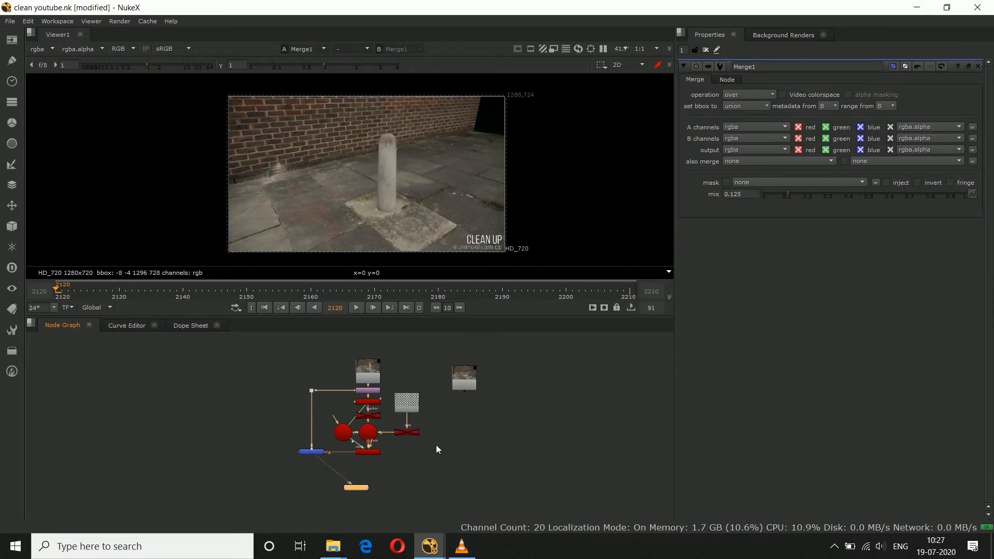
Step: Delete the CheckerBoard node that textures Card1
scroll(436, 445, "up", 1)
middle_click_drag(436, 446, 396, 439)
scroll(383, 419, "down", 1)
left_click(375, 406)
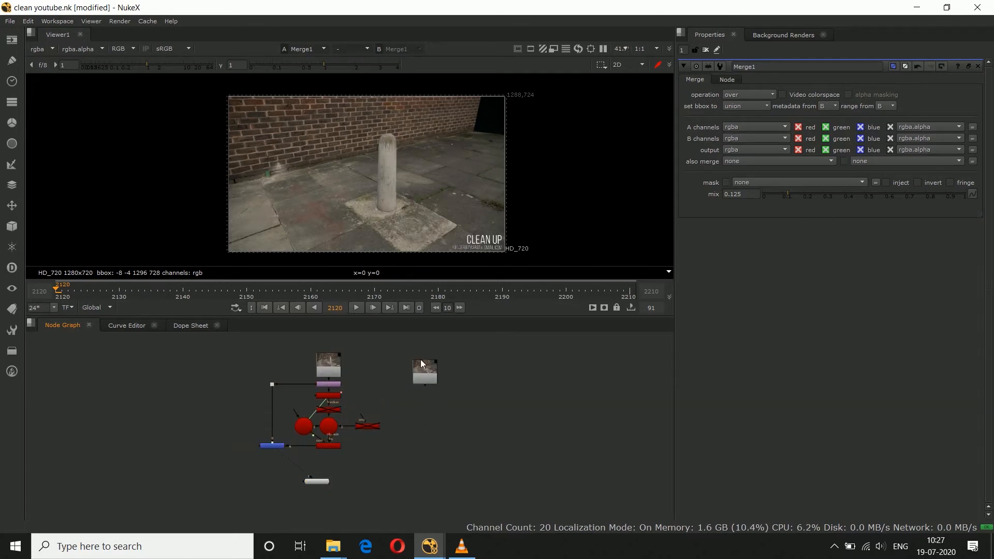
Step: Reposition Read2 and add a Merge node directly beneath it, fed by Read2
scroll(422, 362, "up", 1)
left_click_drag(426, 372, 445, 365)
key("m")
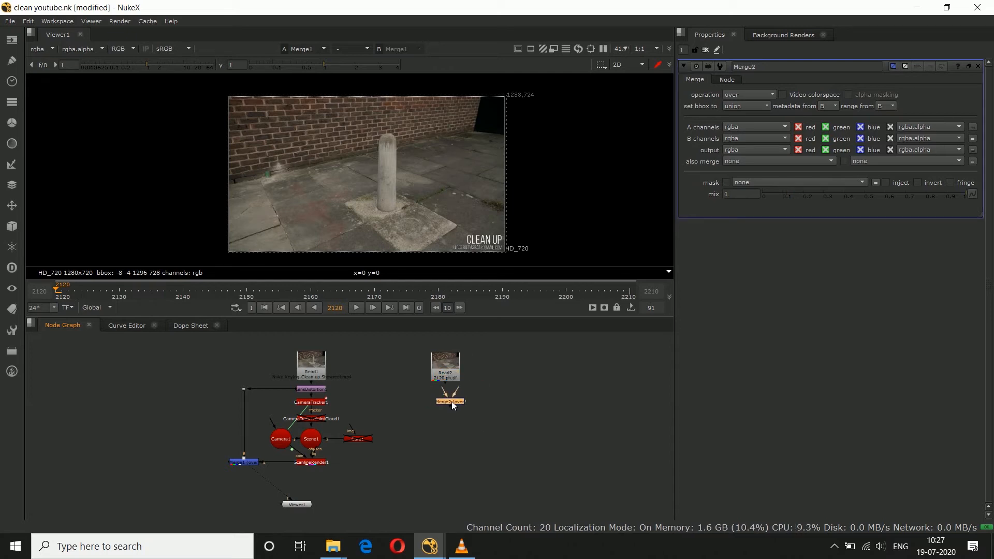
left_click_drag(455, 402, 453, 402)
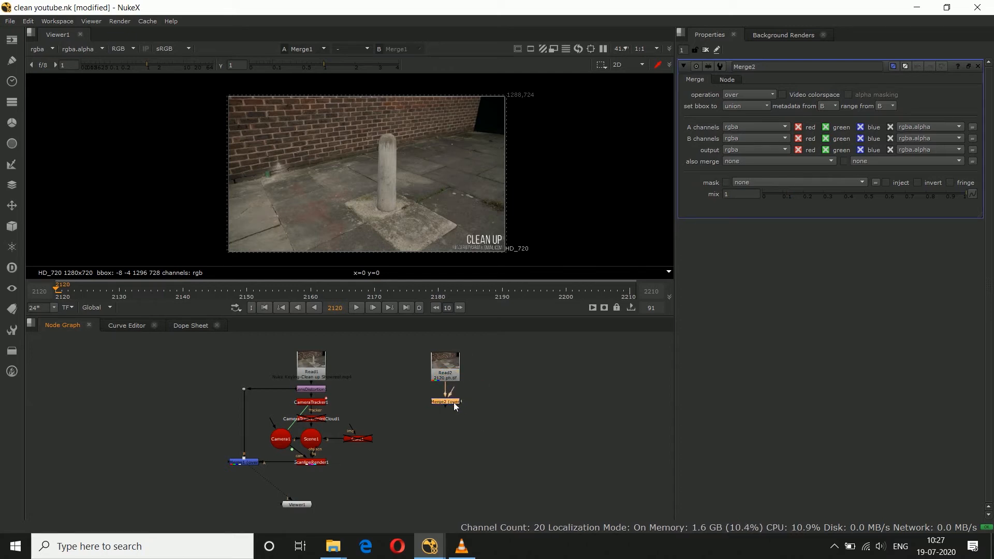
left_click(502, 377)
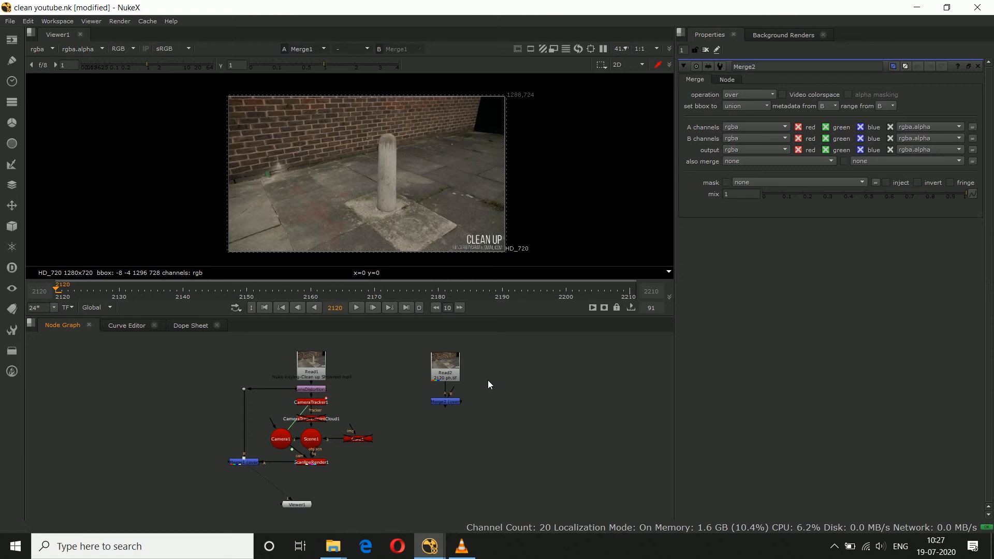
Step: Add a Roto node connected to the A input of Merge2 and view the Merge2 output
key("o")
left_click_drag(457, 391, 477, 405)
left_click(455, 414)
left_click(441, 402)
key("1")
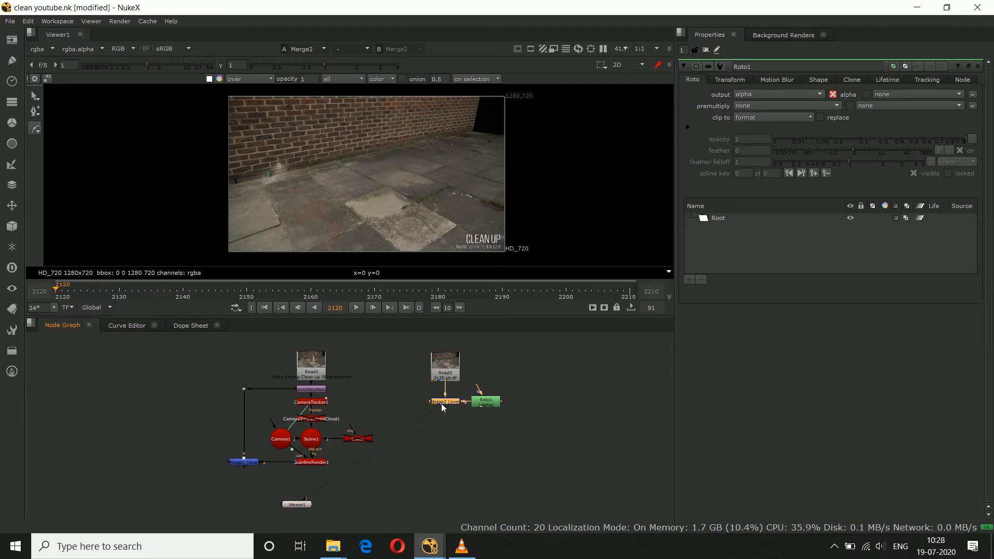
Step: View the CameraTracker1 output with its properties closed, and open Roto1's properties for drawing over that image
double_click(441, 402)
left_click(319, 404)
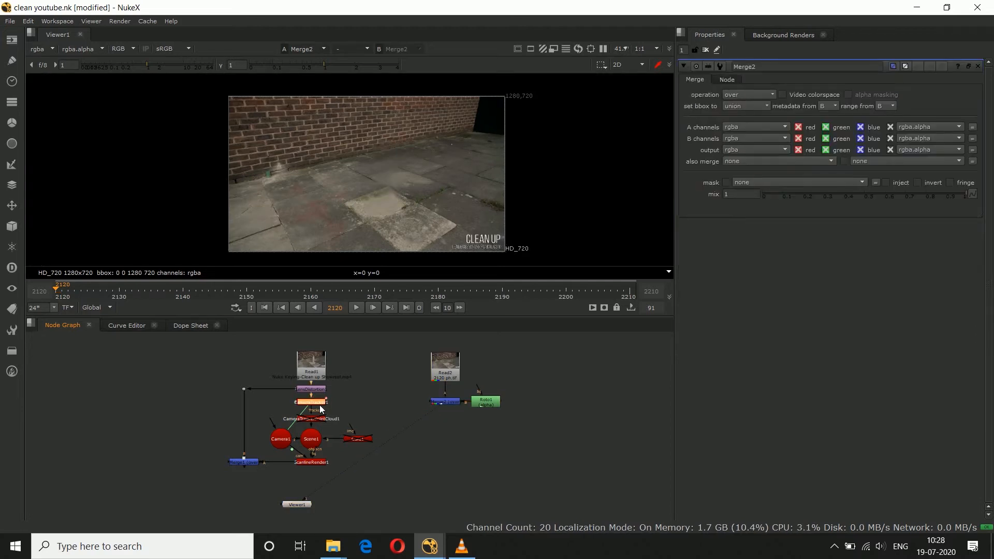
key("1")
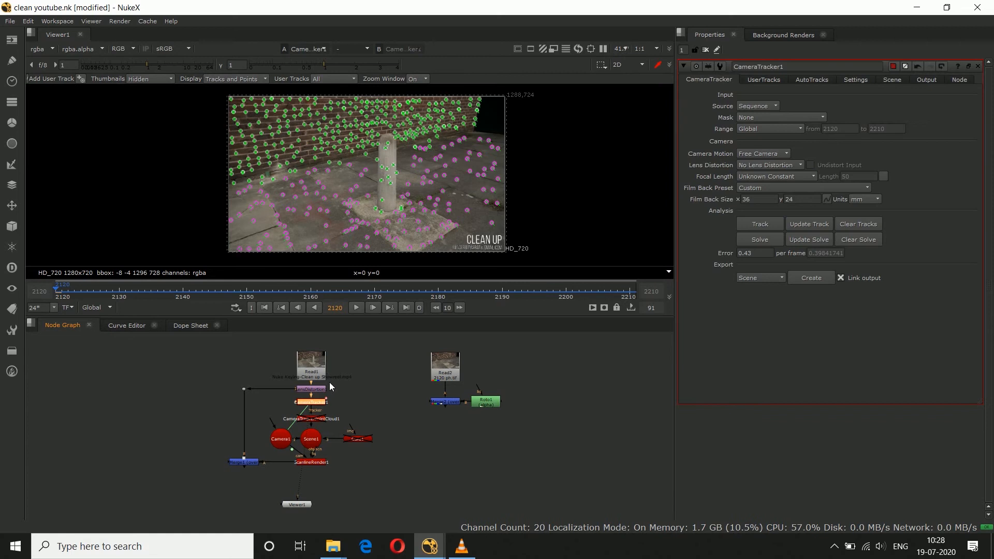
left_click(977, 66)
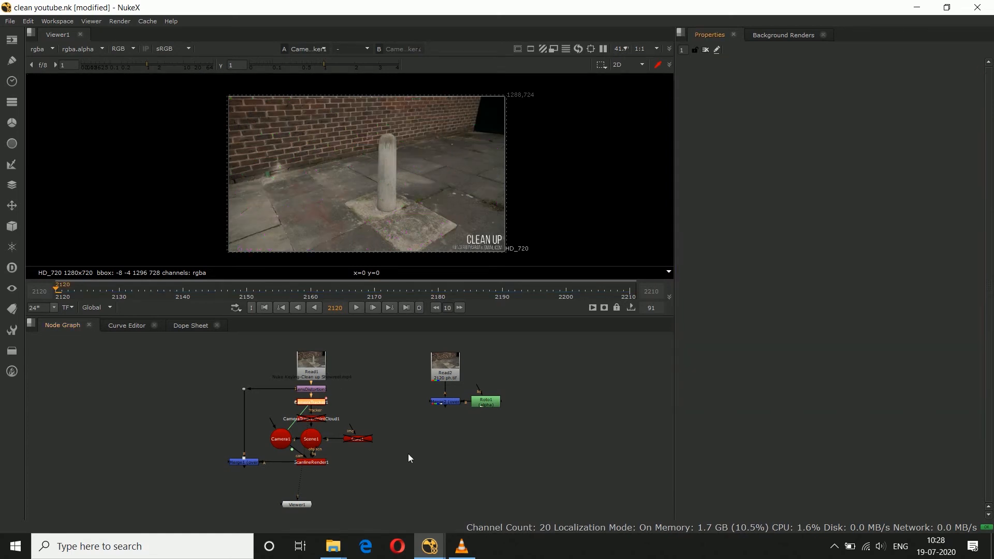
left_click(494, 397)
double_click(494, 405)
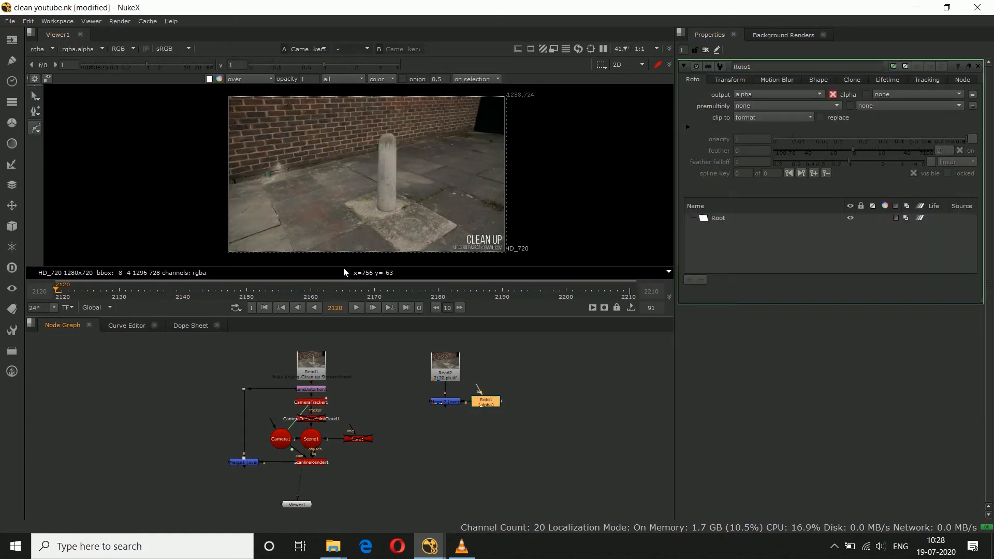
scroll(336, 263, "up", 2)
scroll(289, 248, "up", 1)
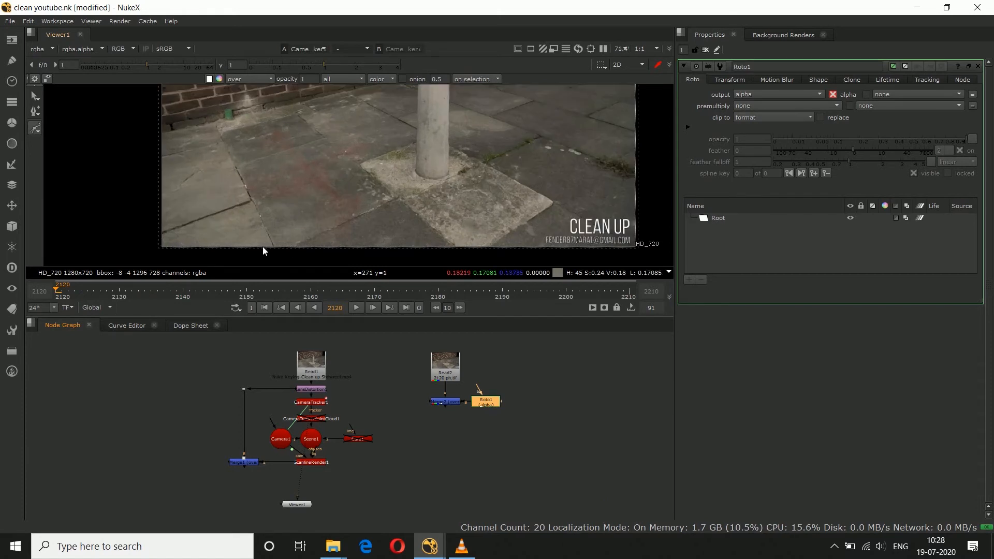
scroll(262, 246, "up", 1)
left_click(278, 253)
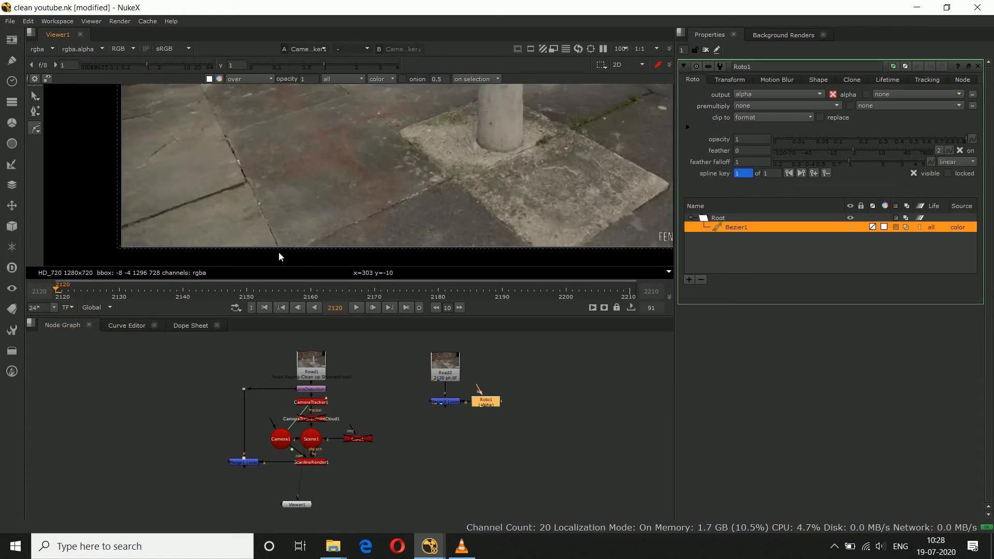
middle_click_drag(261, 185, 294, 233)
middle_click_drag(197, 116, 207, 143)
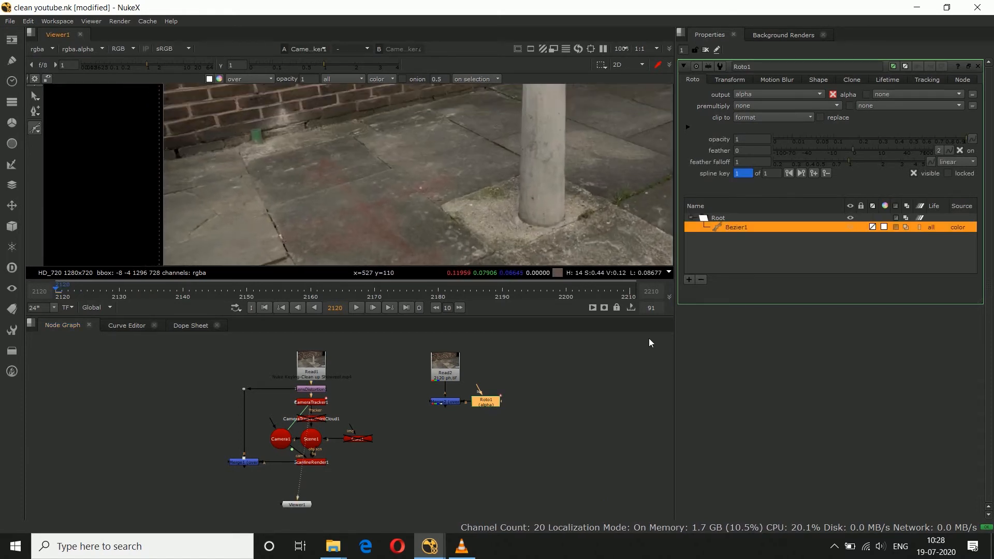
key("ctrl+z")
scroll(293, 129, "down", 2)
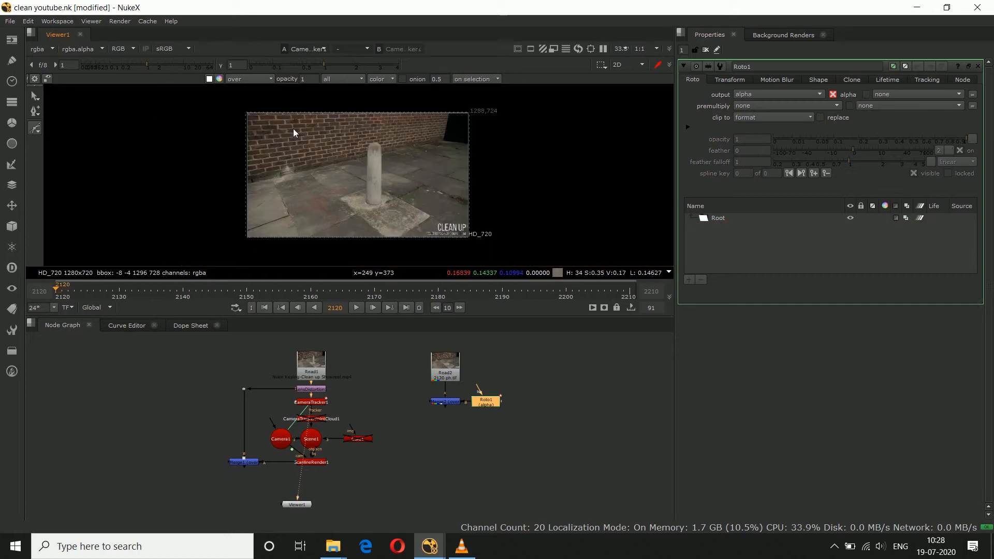
Step: Draw a closed four-point Bezier in Roto1 on the paving around the bollard, its far edge running along the brick wall's base
scroll(244, 136, "up", 10)
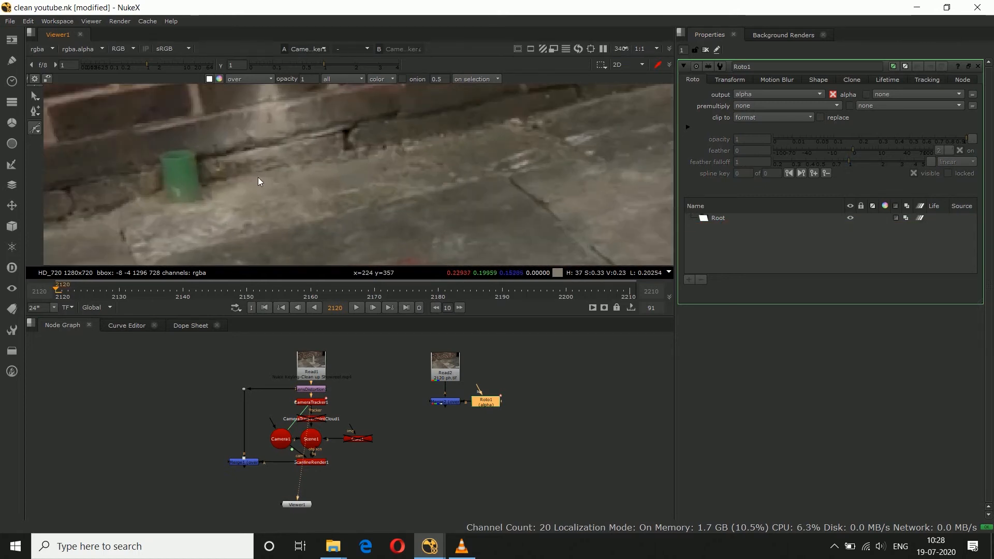
left_click(257, 171)
scroll(257, 171, "down", 9)
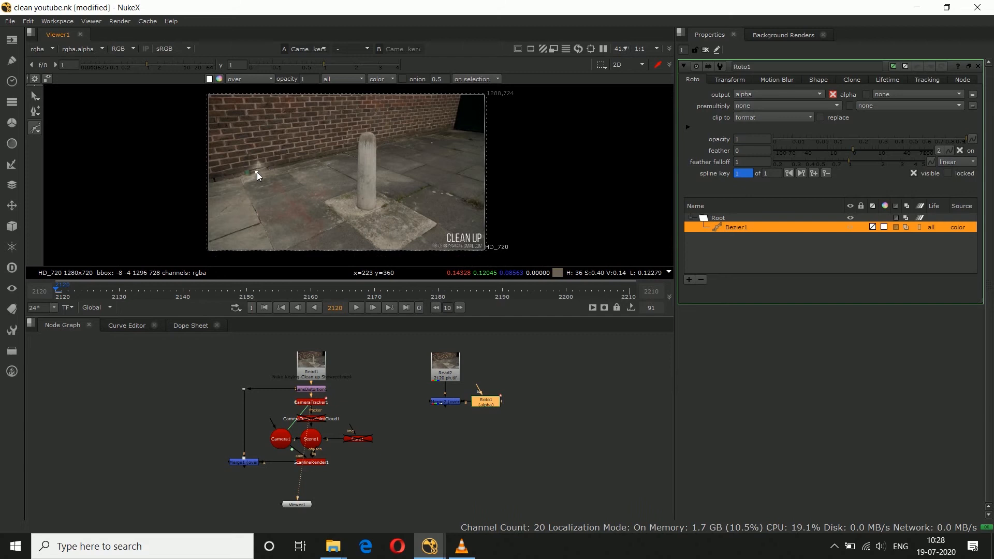
scroll(259, 175, "down", 1)
left_click(331, 240)
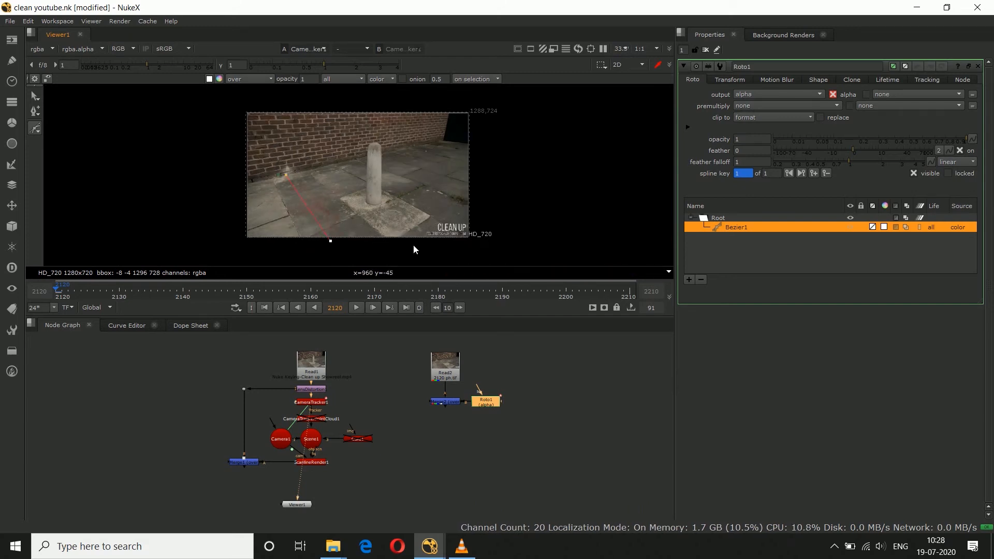
scroll(404, 239, "up", 3)
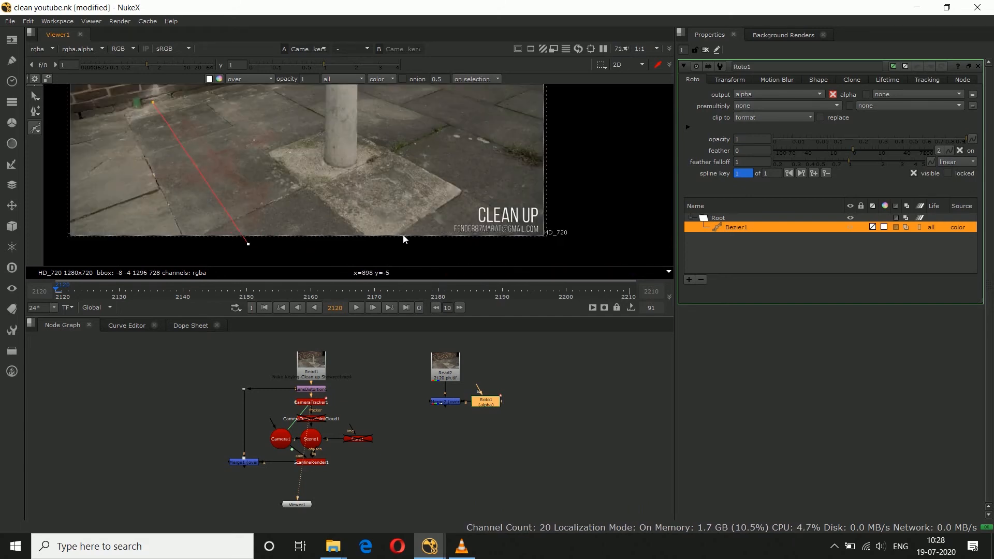
left_click(486, 140)
middle_click_drag(441, 122, 442, 198)
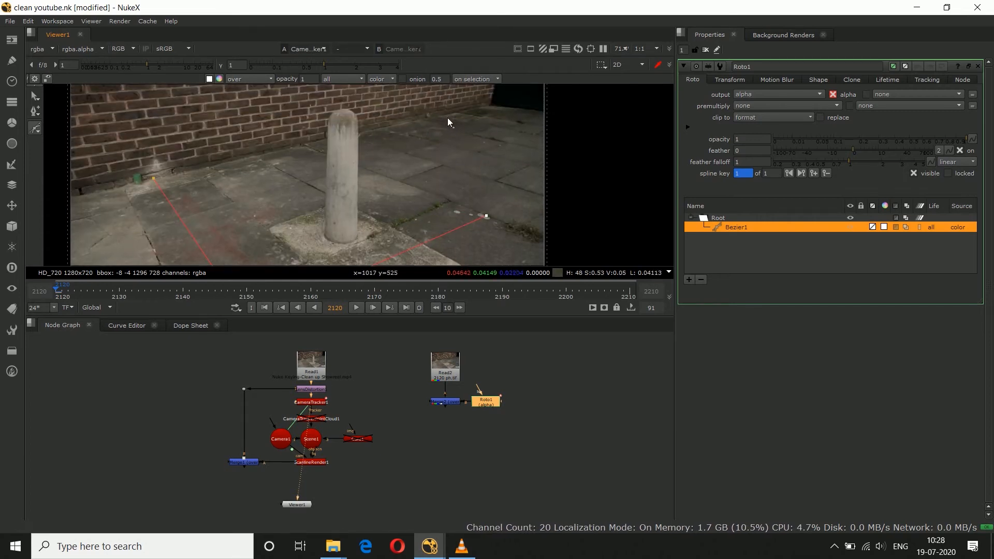
scroll(448, 117, "up", 7)
scroll(426, 132, "down", 4)
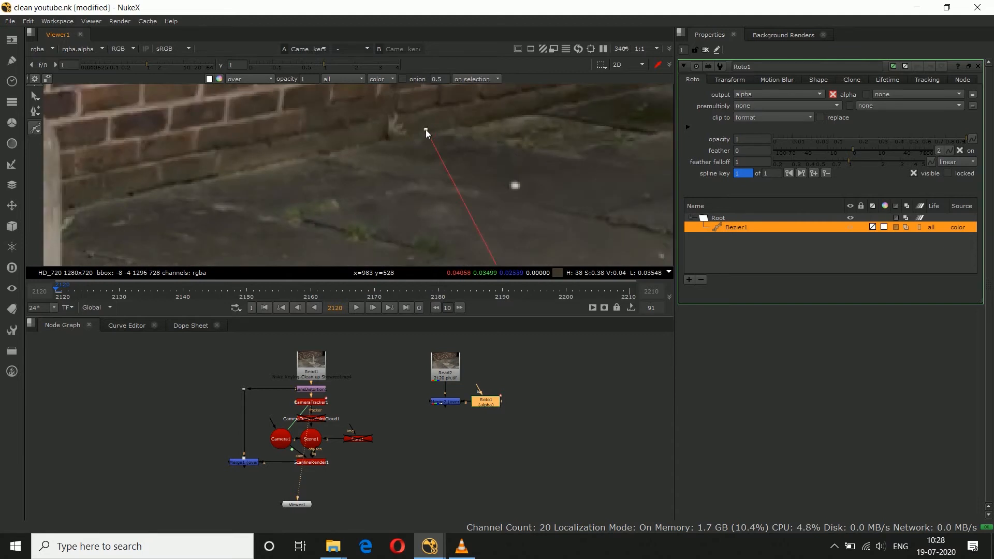
middle_click_drag(227, 175, 364, 154)
scroll(364, 154, "down", 1)
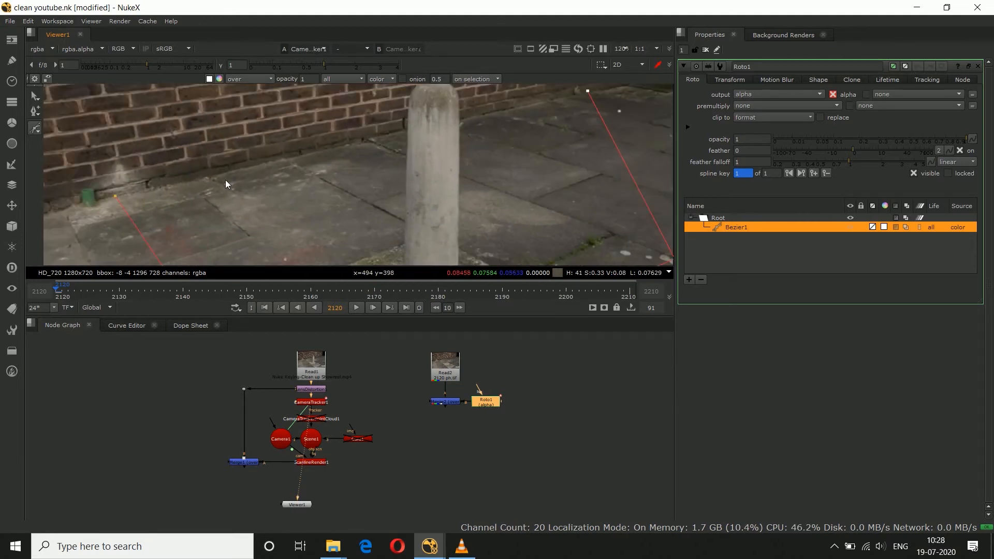
left_click(116, 197)
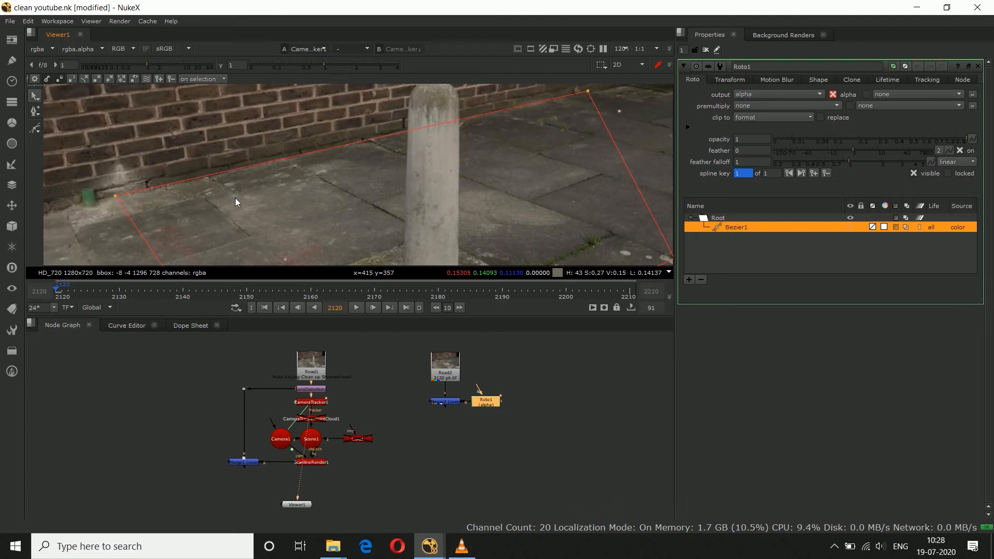
key("f")
Step: Set Merge2's operation to in and view its output to check the roto-masked paving
left_click(451, 434)
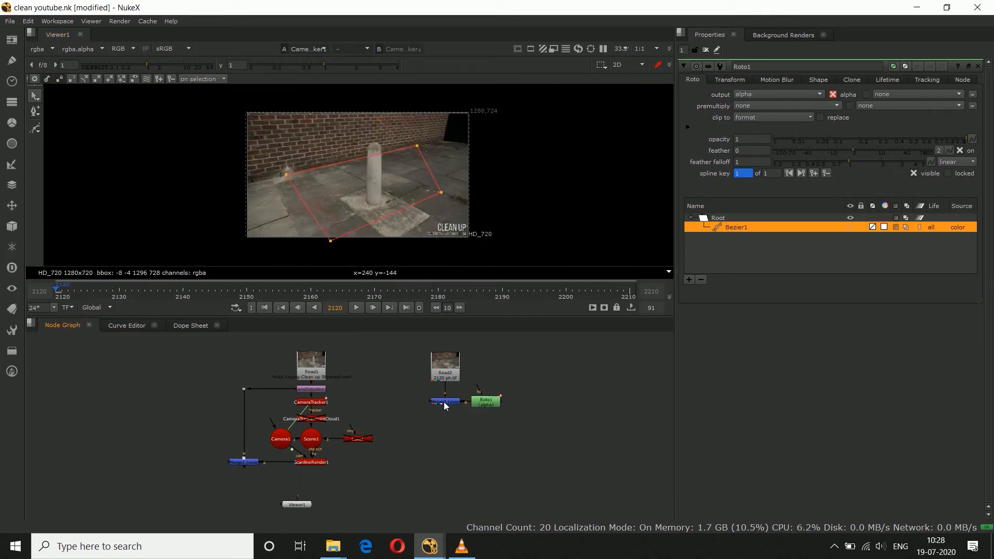
double_click(443, 401)
left_click(749, 98)
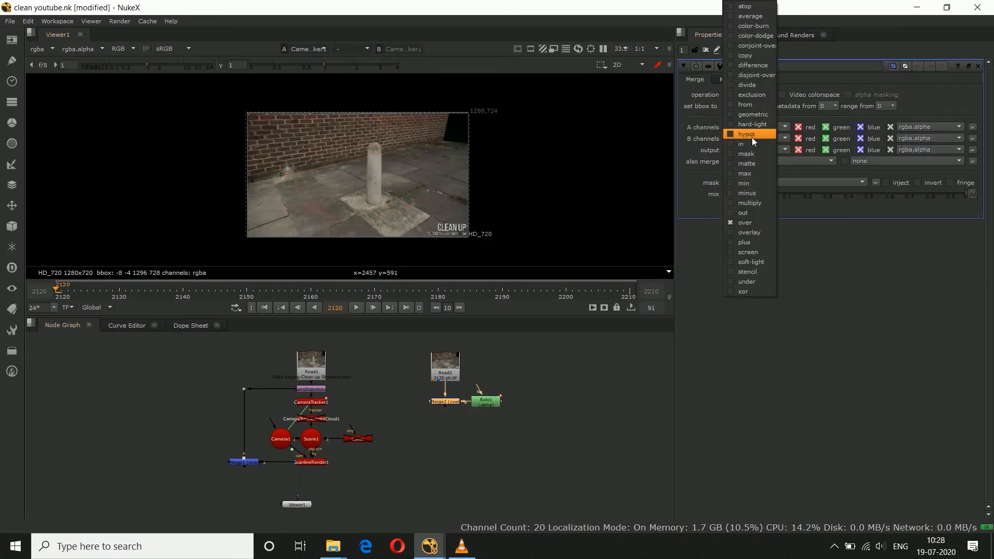
left_click(751, 140)
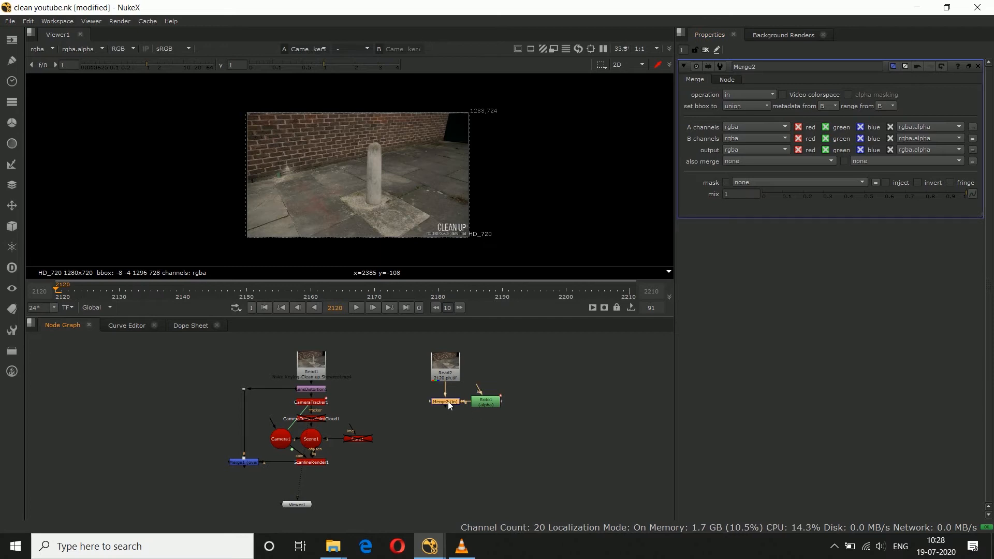
key("1")
left_click(473, 427)
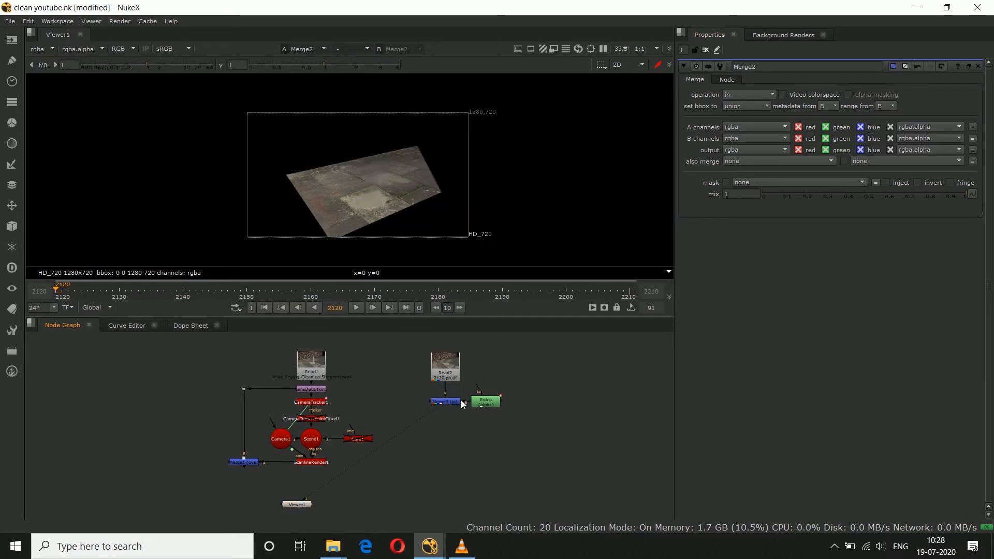
Step: View the Merge1 output and re-enable the disabled Card1 node
left_click(252, 461)
key("1")
left_click(299, 477)
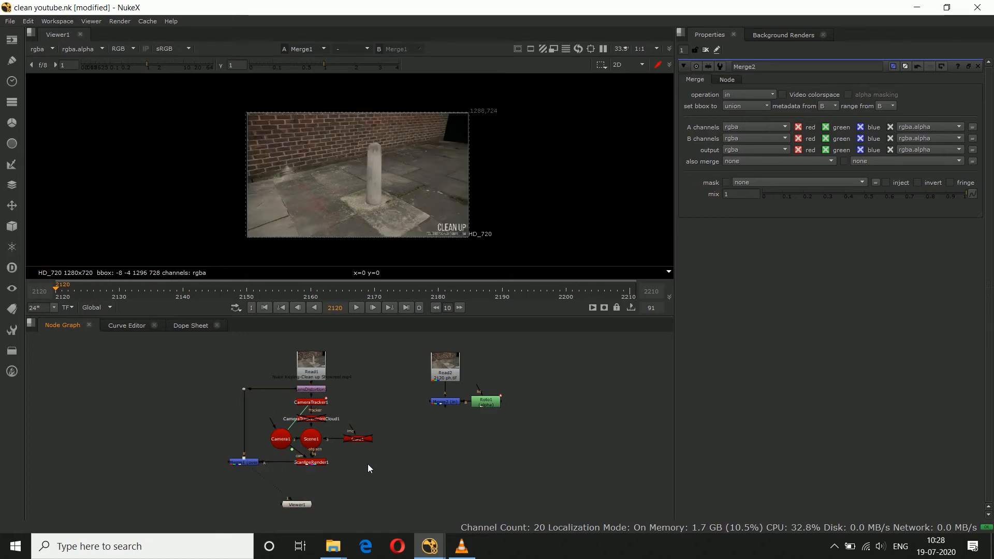
key("d")
Step: Add a Project3D node and place it directly below Merge2, fed by Merge2's output
left_click(454, 420)
middle_click_drag(453, 418, 421, 439)
left_click_drag(441, 413, 491, 437)
left_click_drag(411, 423, 412, 410)
left_click(430, 427)
key("Tab")
type("pro")
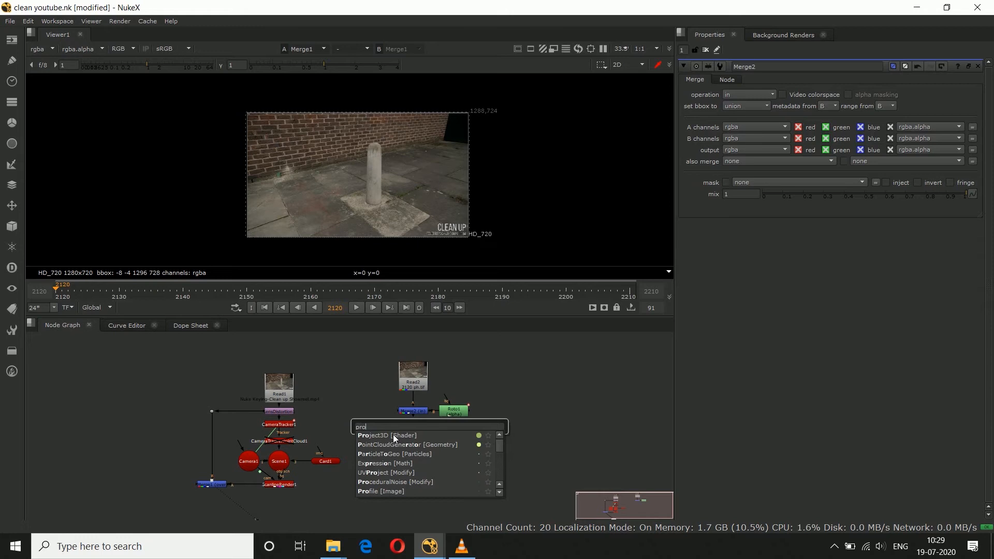
left_click(393, 435)
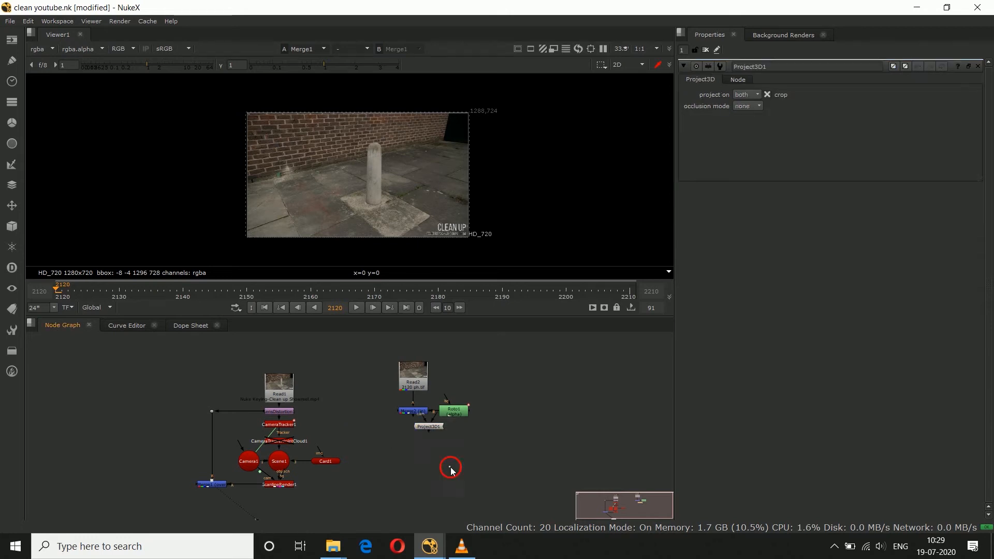
mouse_move(419, 425)
left_mouse_down()
mouse_move(415, 412)
mouse_move(422, 432)
left_mouse_up()
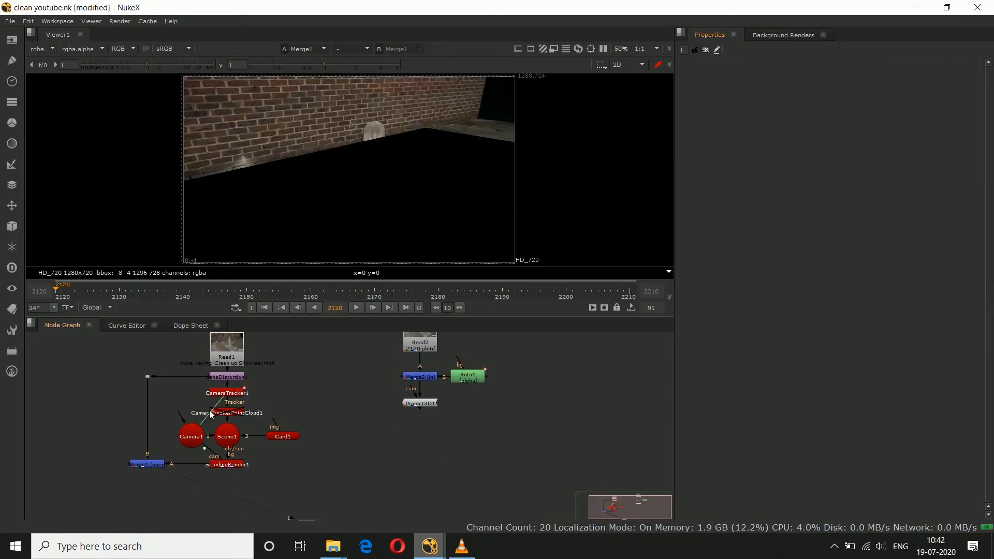
Step: Duplicate Camera1 and place the copy beside Project3D1 as its cam input
left_click(195, 438)
left_click(346, 415)
key("ctrl+v")
left_click_drag(346, 415, 376, 401)
left_click(396, 427)
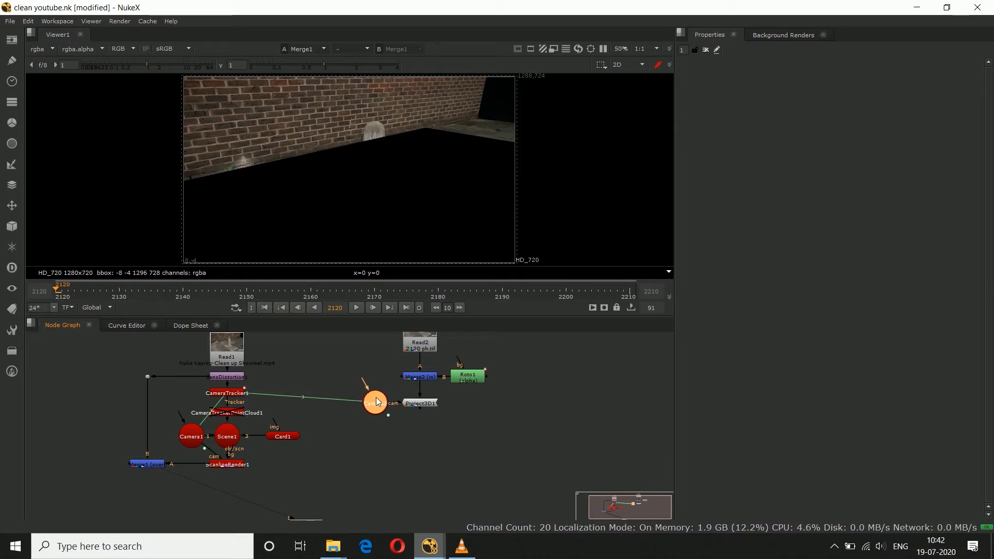
left_click(433, 452)
Step: Remove the animation from all of Camera2's knobs so the projection camera is frozen at frame 2120
left_click(377, 399)
double_click(376, 400)
left_click(523, 423)
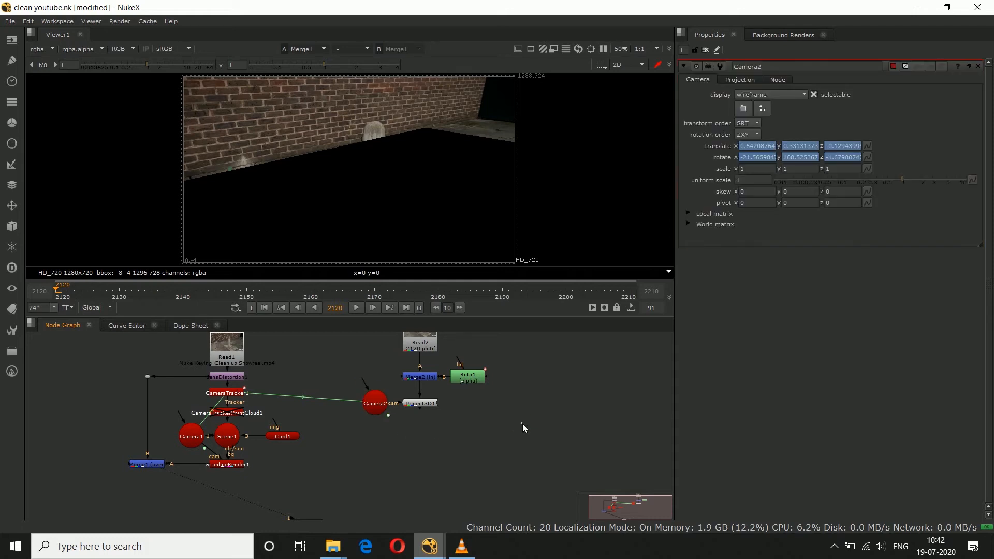
double_click(378, 404)
right_click(908, 107)
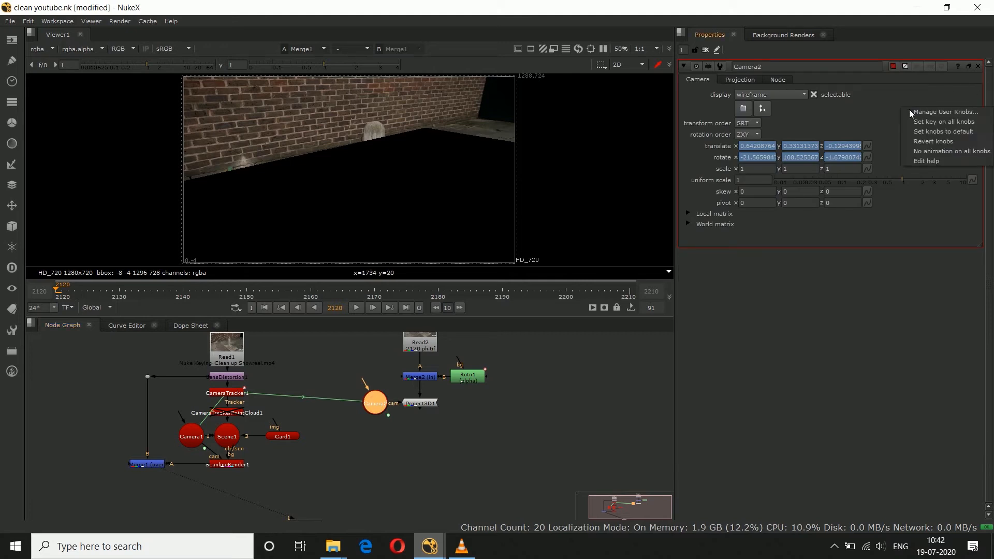
left_click(936, 148)
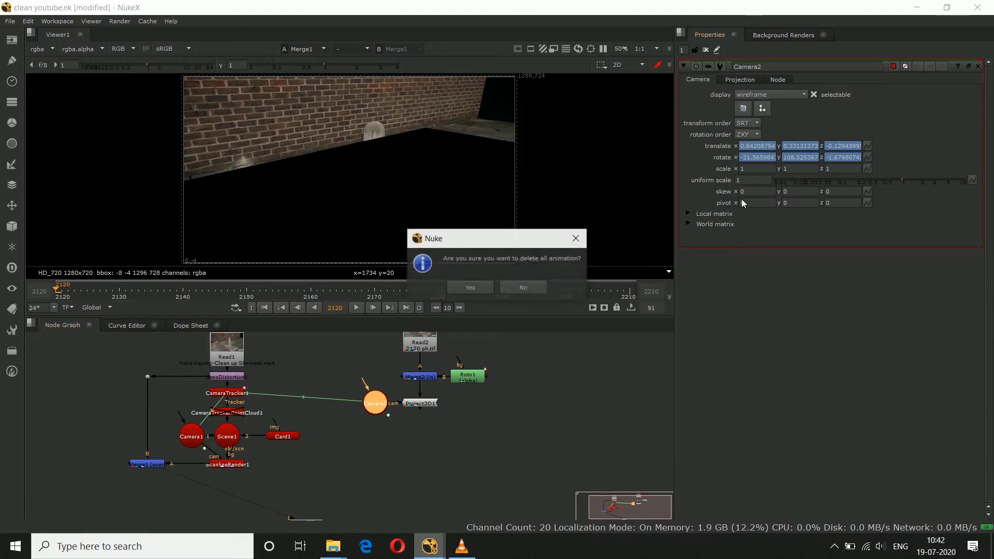
left_click(480, 290)
left_click(404, 421)
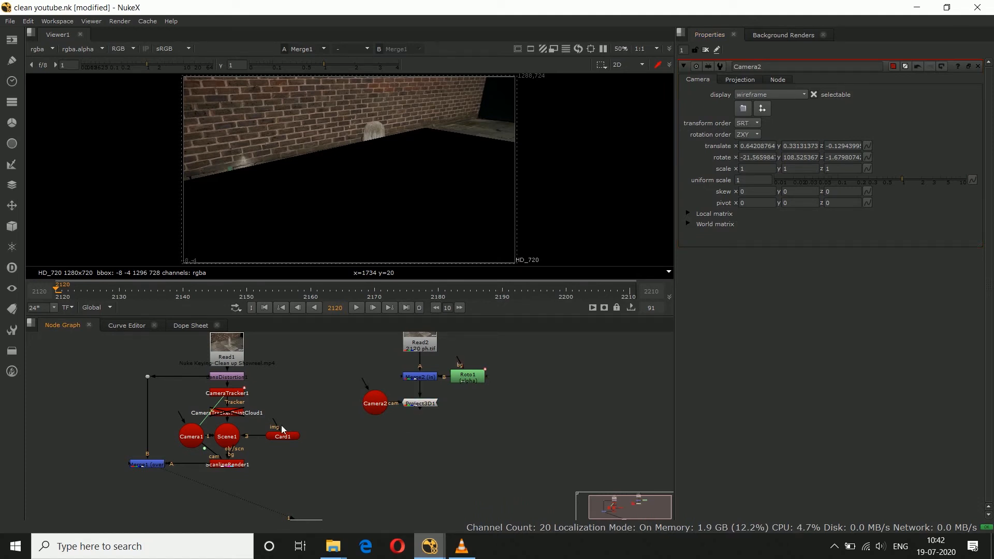
Step: Connect Card1's img input to Project3D1 so the masked clean paving projects onto the ground card
left_click_drag(277, 427, 421, 406)
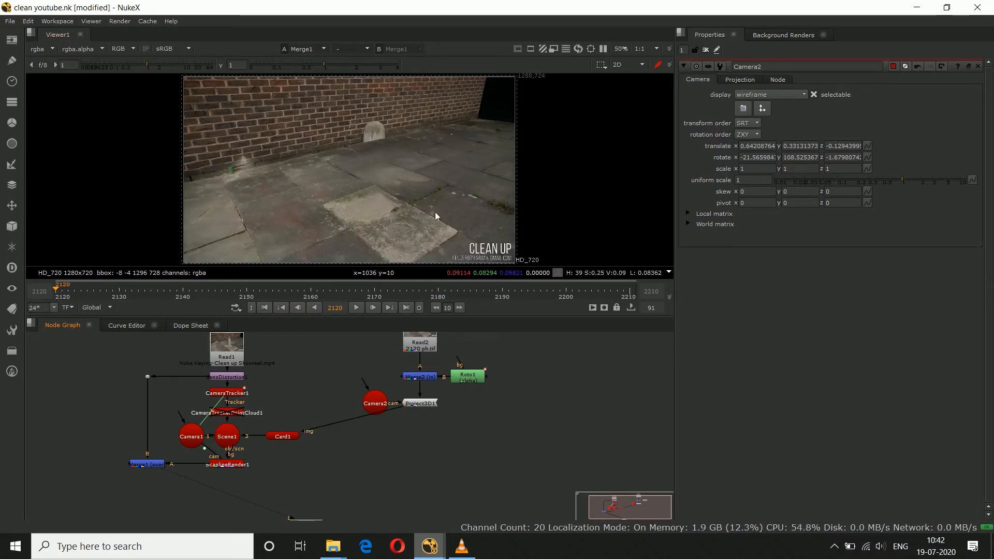
scroll(404, 133, "up", 7)
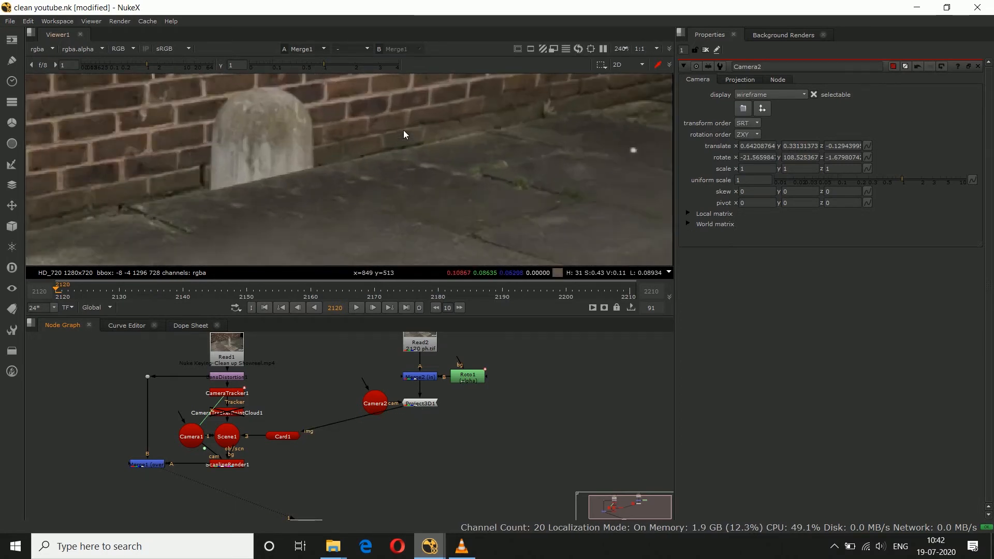
key("f")
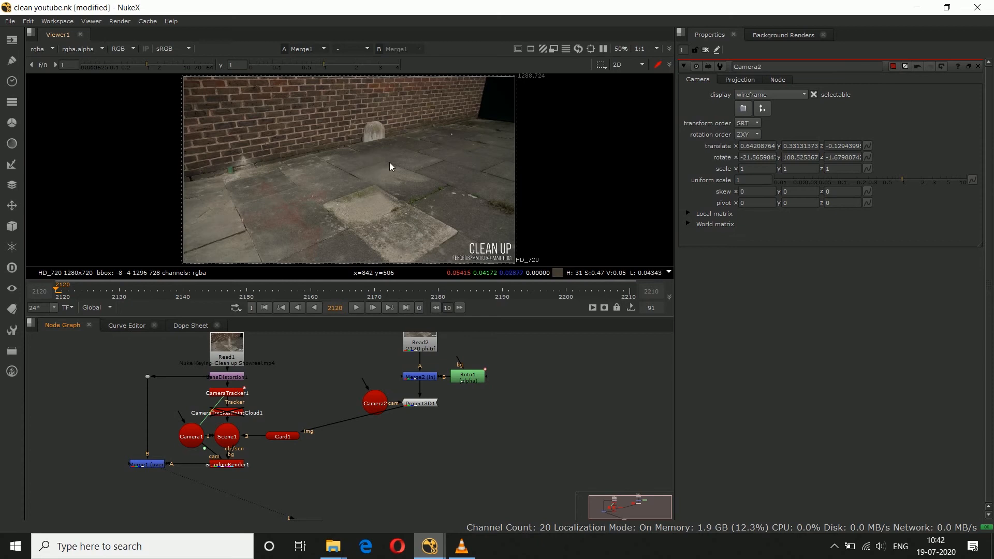
Step: Play back the Merge1 result and inspect the bollard area against the brick wall up close
left_click(355, 309)
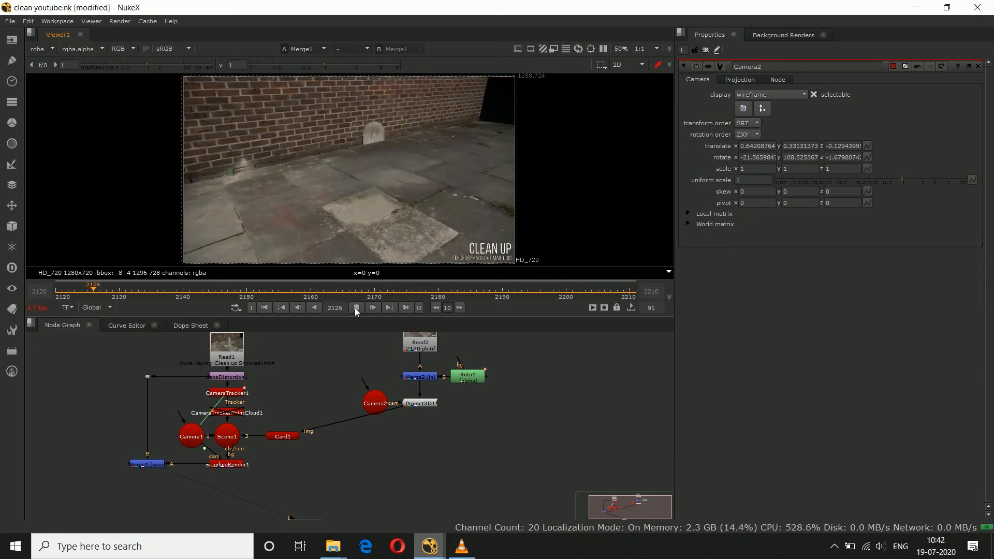
left_click(355, 307)
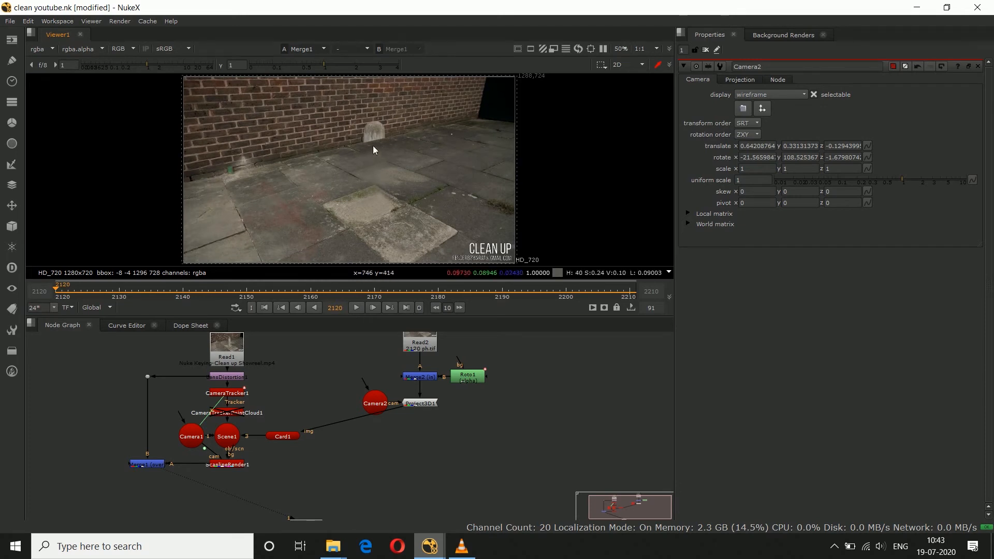
scroll(367, 113, "up", 3)
scroll(367, 113, "up", 2)
scroll(318, 123, "up", 1)
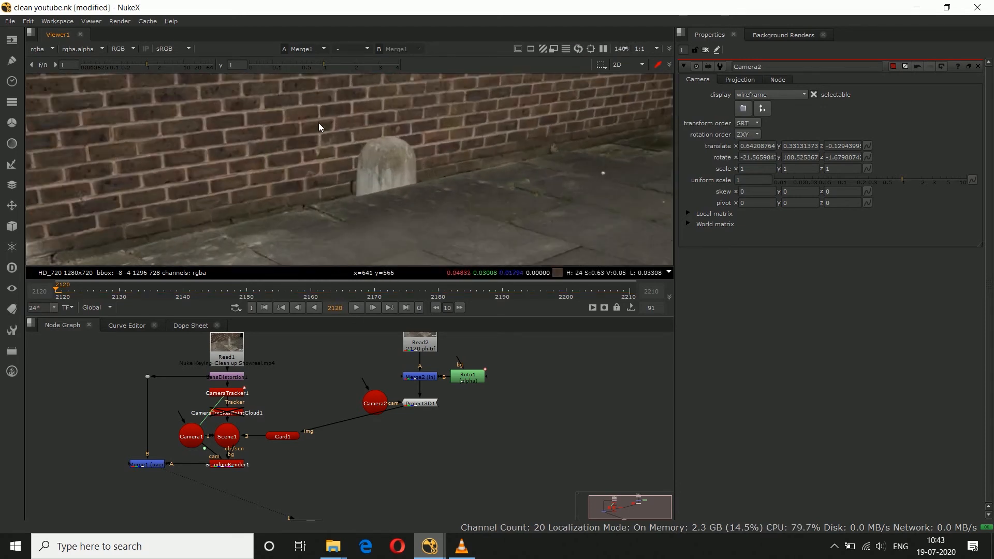
key("f")
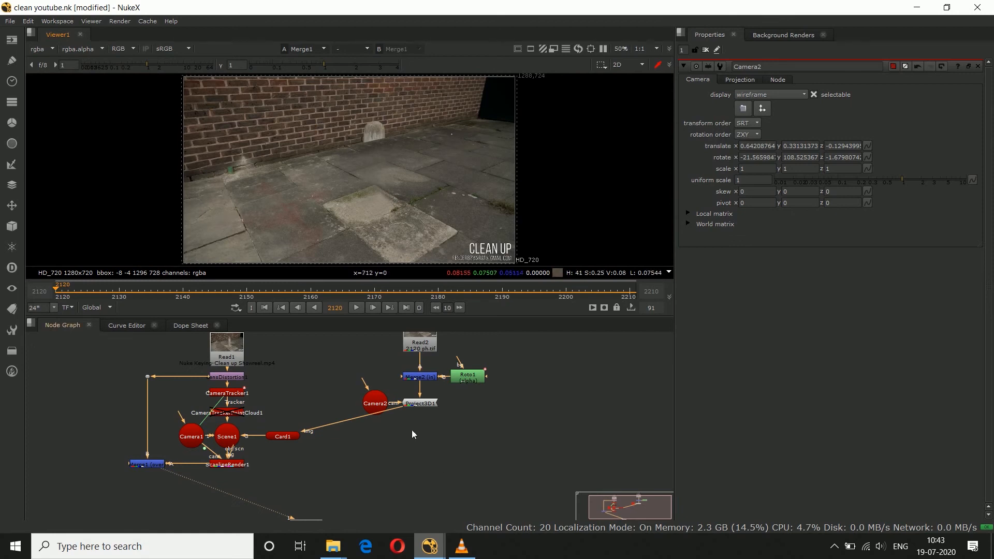
Step: View the CameraTracker1 output with its properties open, showing the track points on the brick wall
left_click(240, 397)
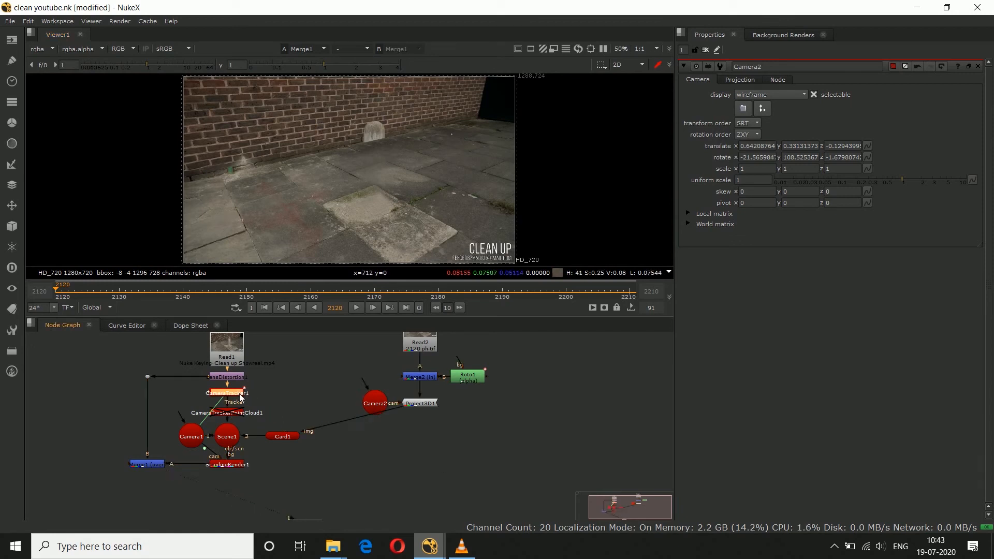
key("1")
double_click(239, 397)
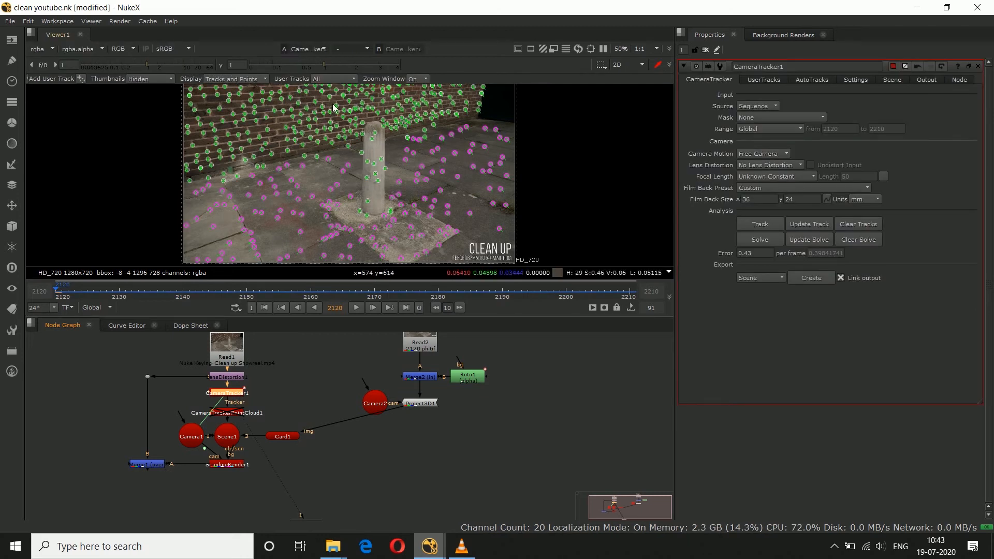
scroll(335, 106, "up", 3)
middle_click_drag(336, 107, 333, 158)
scroll(334, 140, "down", 5)
scroll(333, 142, "up", 6)
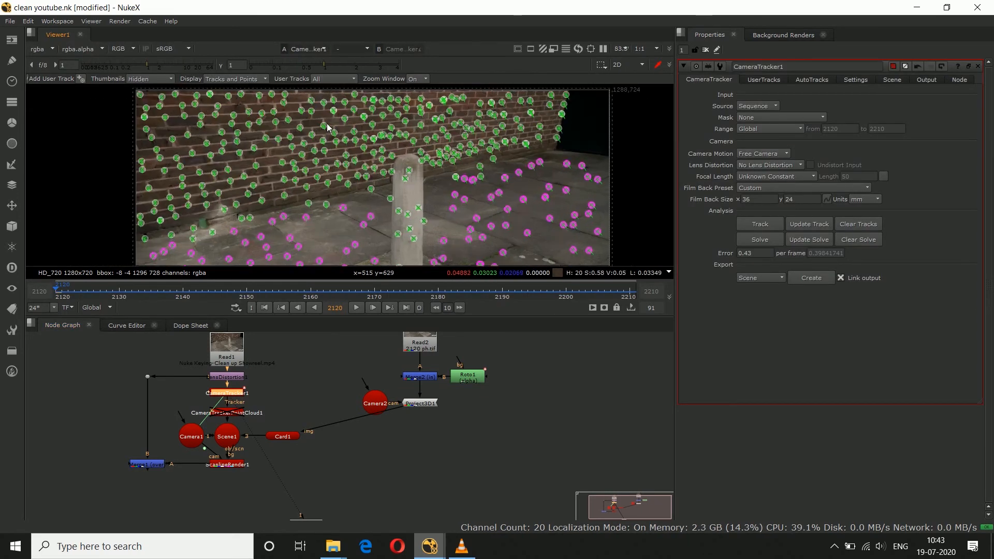
Step: Create a card from a selection of track points spread across the brick wall and return the viewer to 2D
left_click_drag(154, 107, 350, 201)
scroll(363, 212, "down", 2)
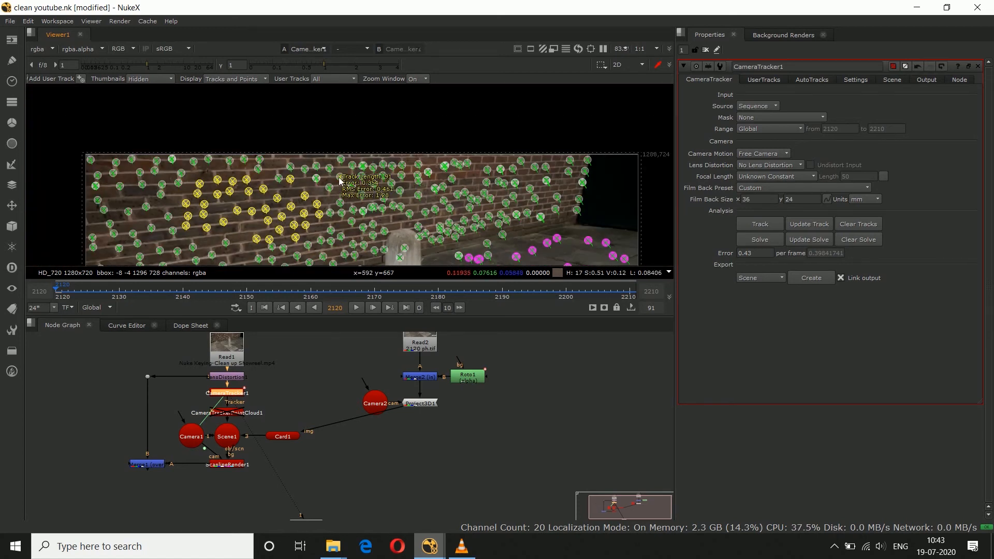
scroll(444, 192, "up", 3)
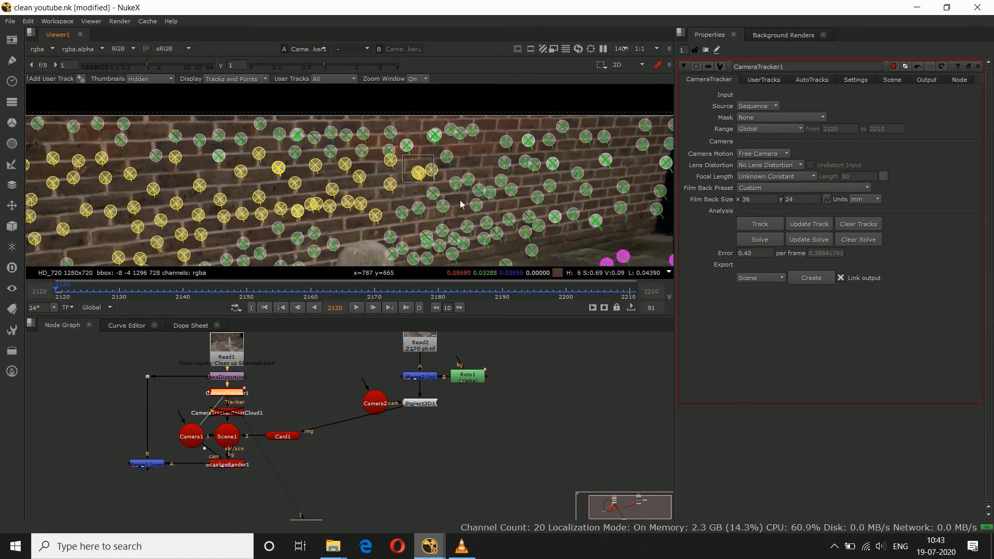
scroll(391, 151, "up", 2)
left_click_drag(381, 140, 511, 199)
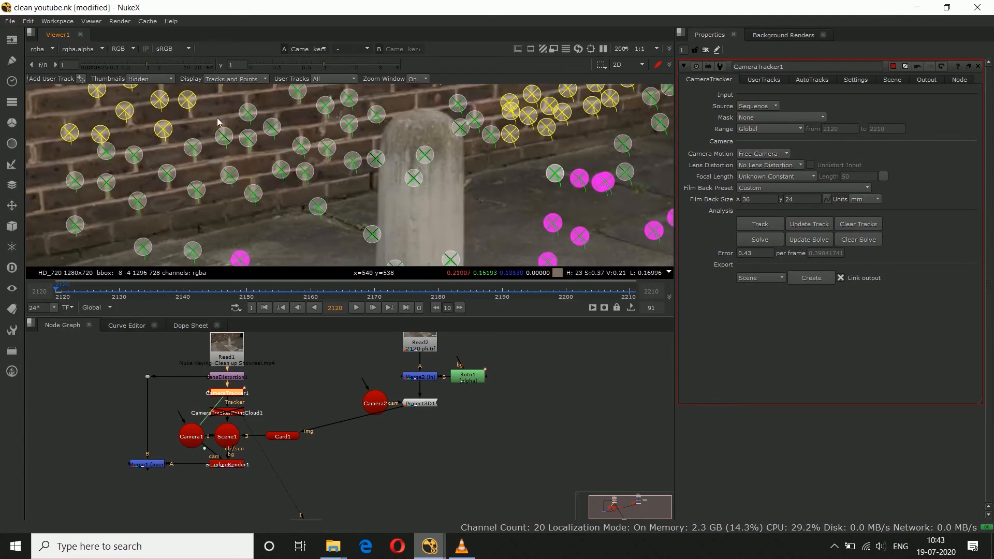
right_click(313, 162)
mouse_move(334, 192)
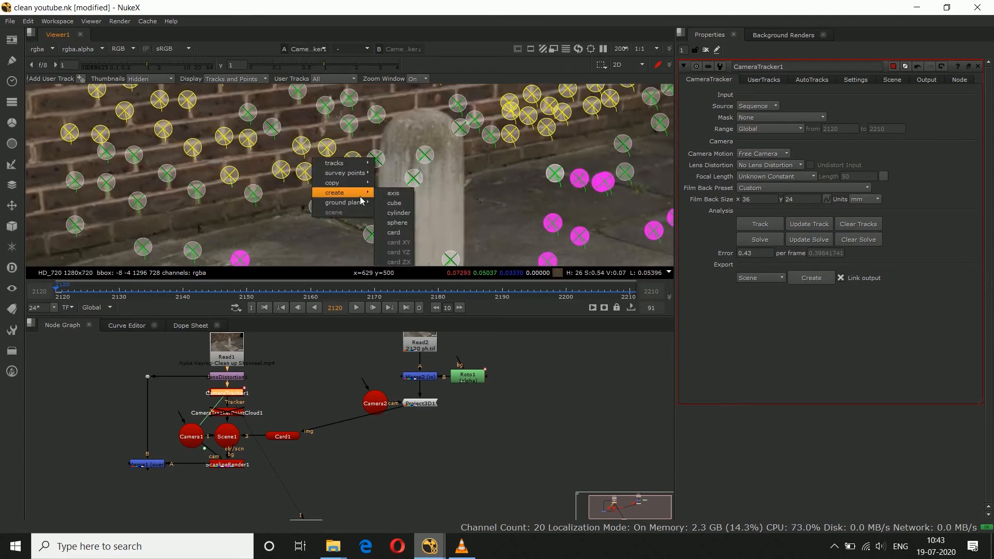
left_click(402, 200)
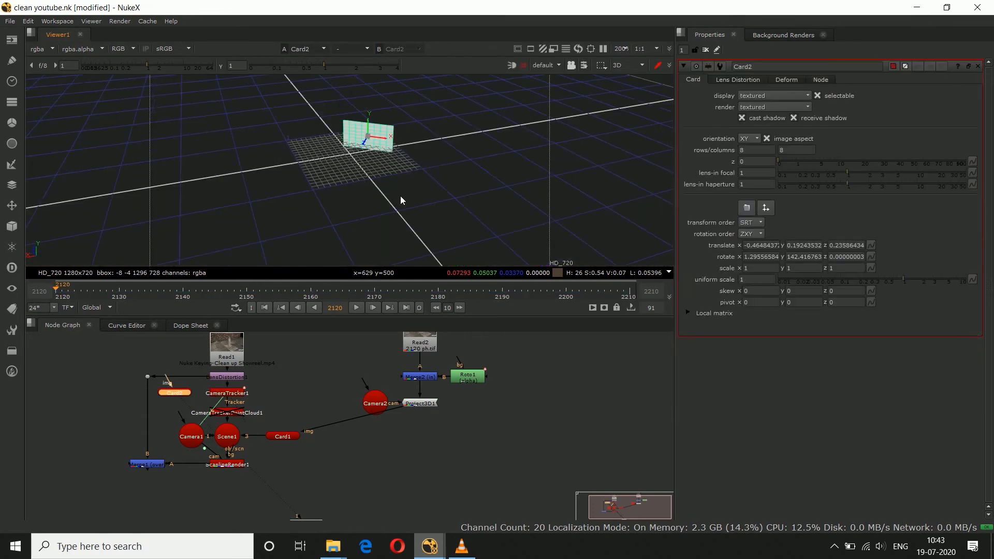
key("Tab")
key("f")
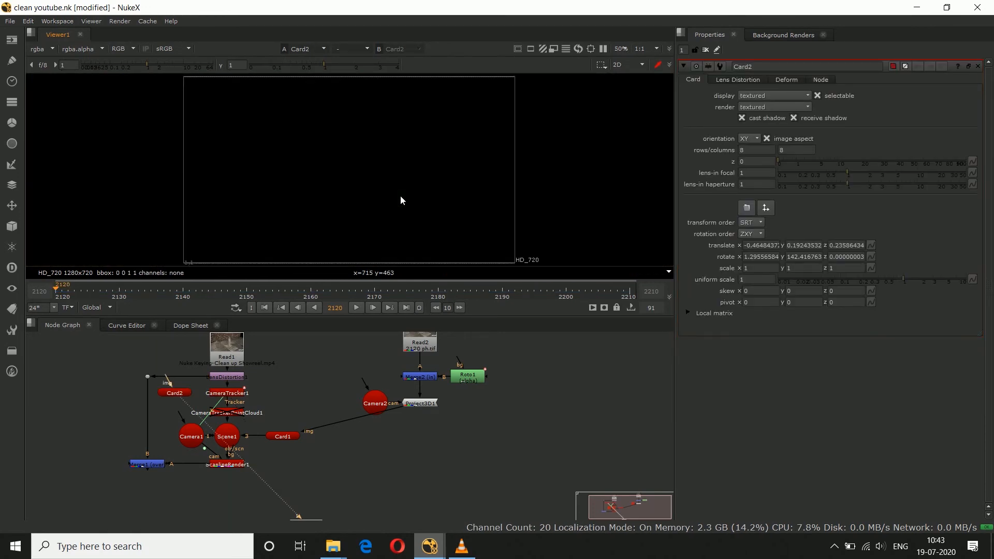
Step: Move Card2 below Card1 and connect it to Scene1
left_click_drag(174, 395, 340, 466)
left_click_drag(311, 517, 230, 438)
left_click(321, 474)
left_click_drag(338, 466, 342, 472)
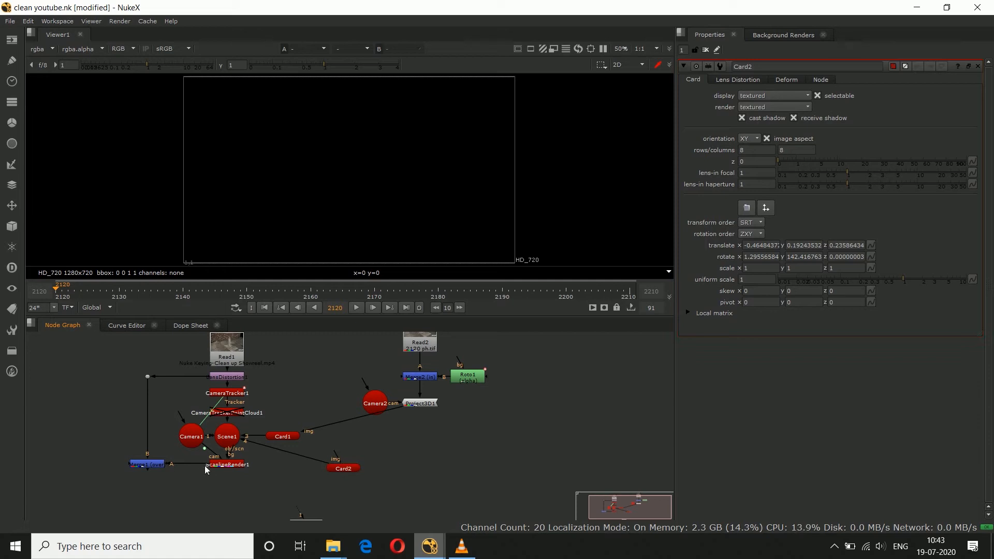
Step: View the Merge1 output, check Card2's alignment with the wall at frame 2184, and return to frame 2120
left_click(164, 468)
key("1")
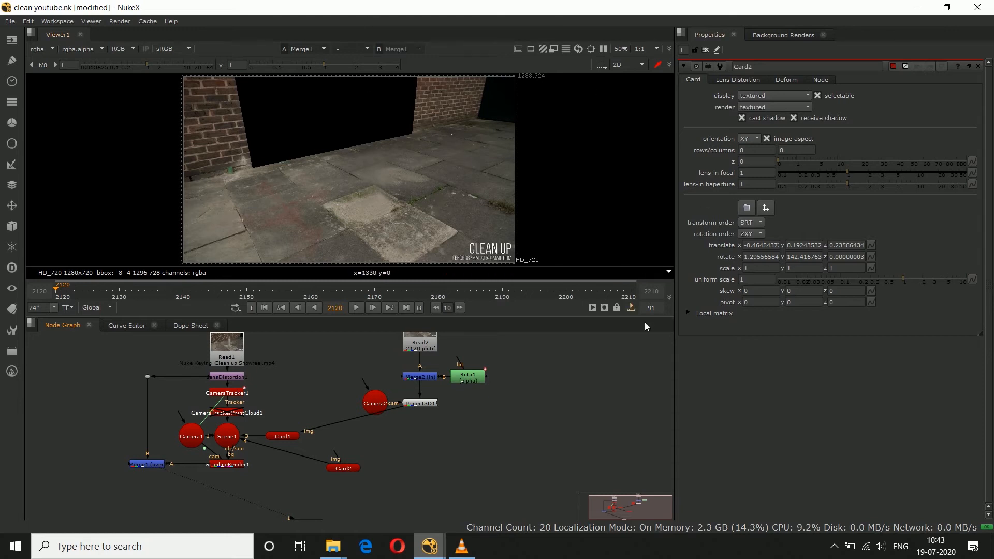
left_click(342, 469)
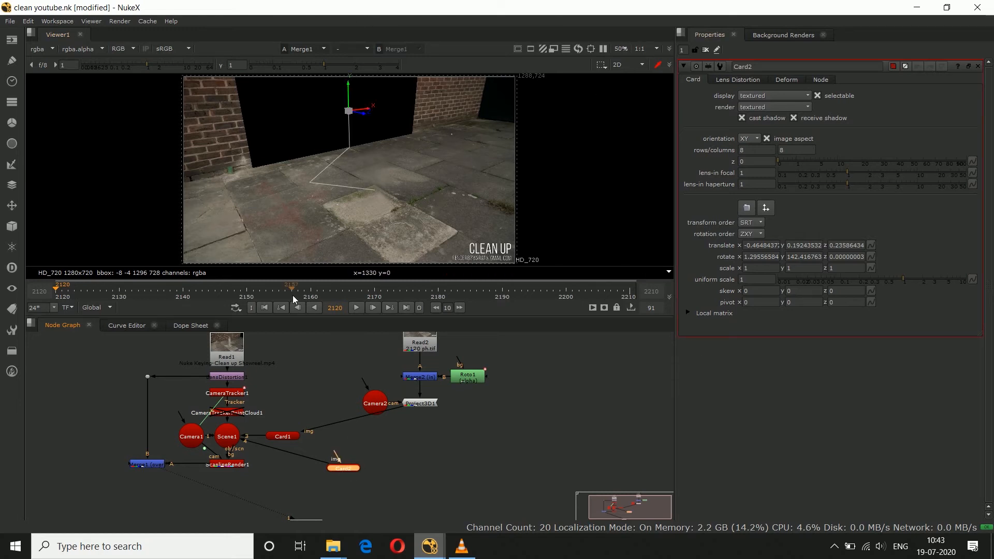
left_click_drag(293, 295, 464, 293)
scroll(368, 155, "up", 5)
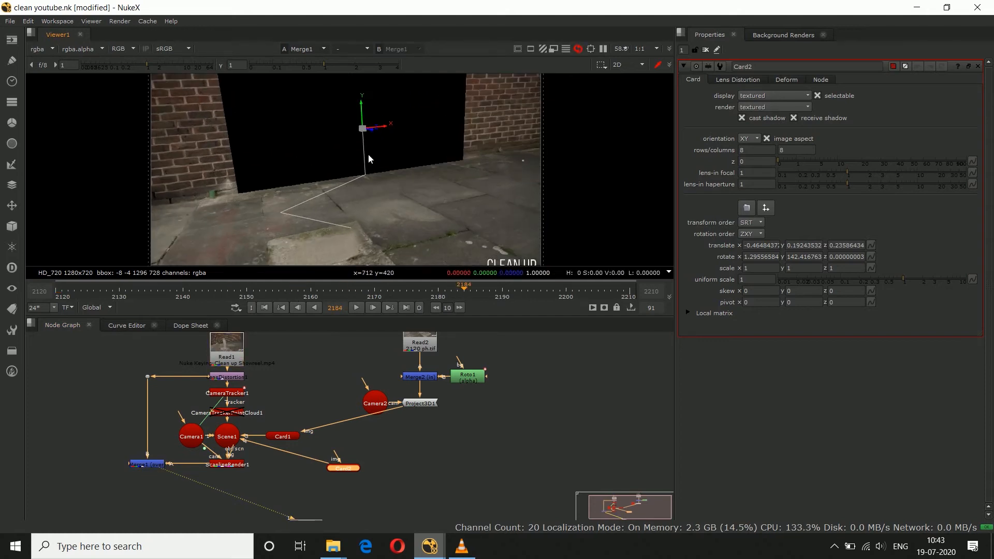
scroll(368, 155, "down", 5)
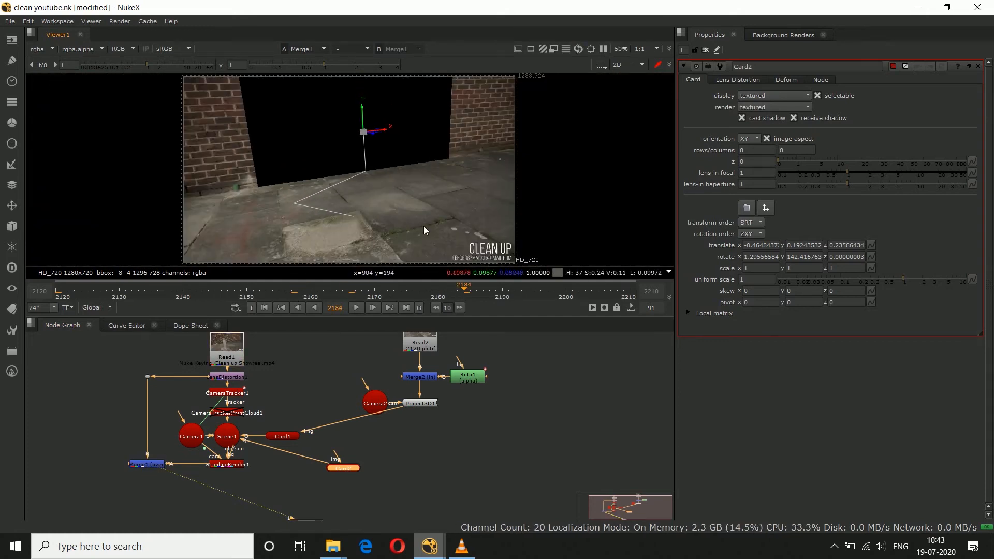
left_click(58, 292)
left_click(315, 419)
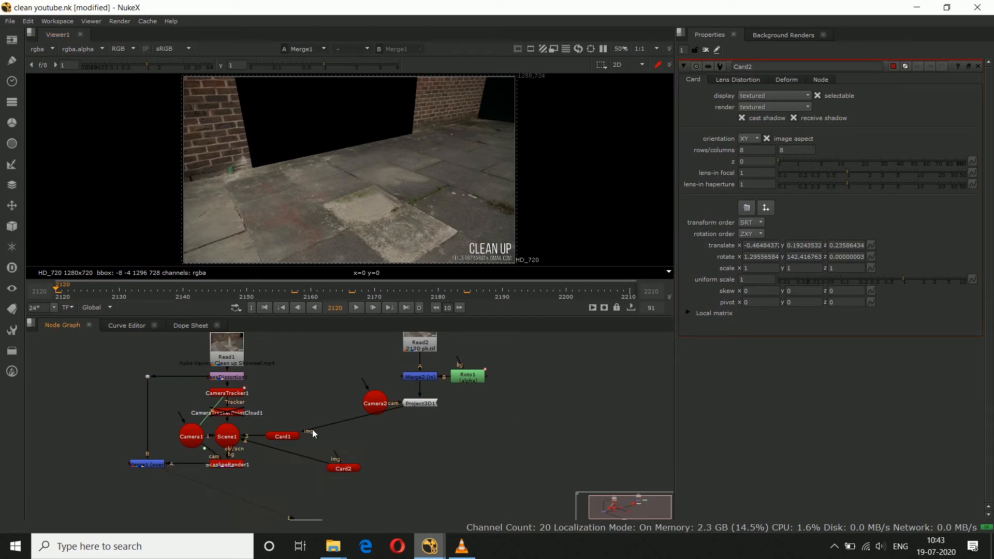
Step: Set Card2's X scale to 1.2 to widen it along the brick wall
left_click(356, 469)
left_click(394, 469)
left_click(754, 271)
key("Up")
key("Down")
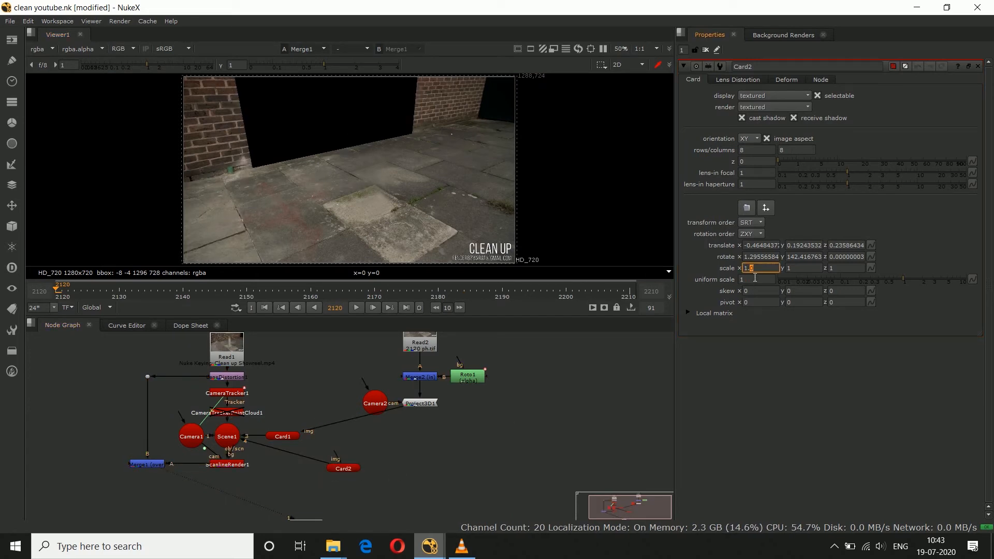
key("Up")
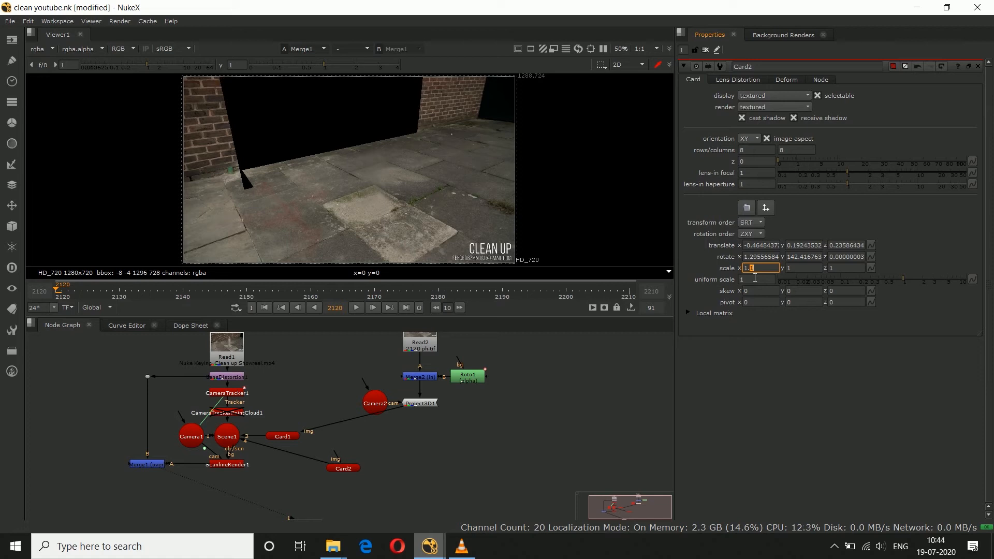
key("Down")
key("Up")
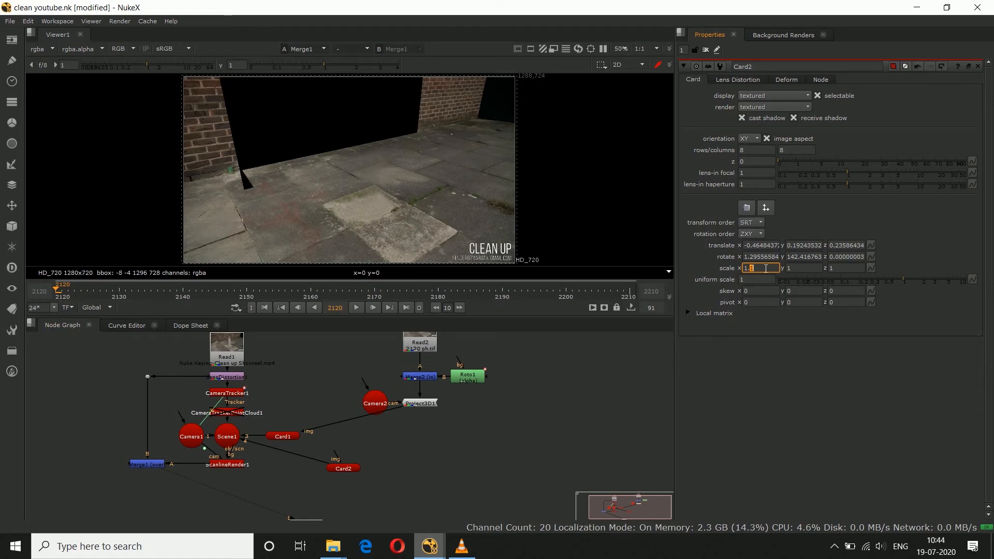
key("Up")
key("Up")
key("Down")
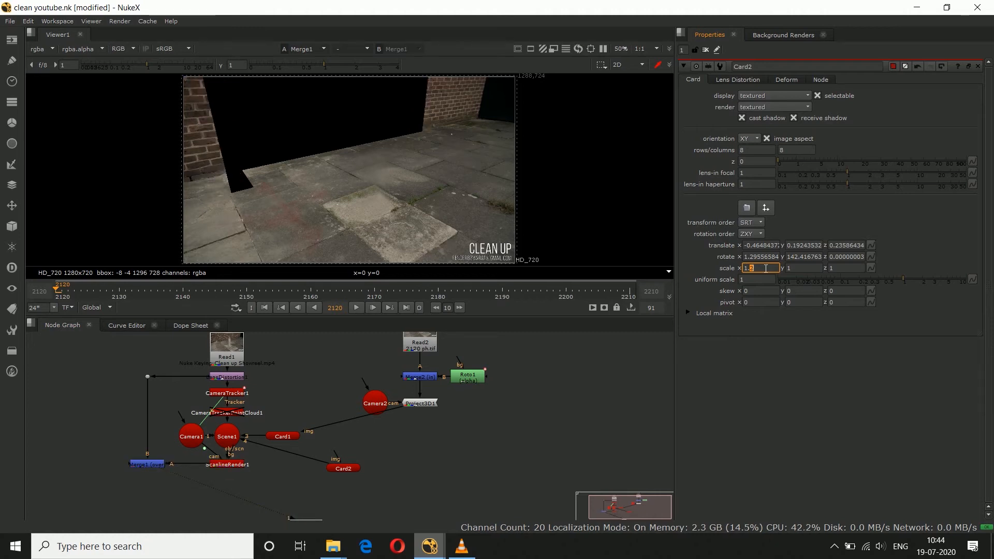
Step: Raise Card2 along its vertical axis to a Y translate of about 0.285 so it clears the ground
left_click(338, 467)
scroll(373, 184, "down", 2)
mouse_move(355, 123)
left_mouse_down()
mouse_move(354, 101)
mouse_move(358, 117)
left_mouse_up()
scroll(354, 100, "up", 2)
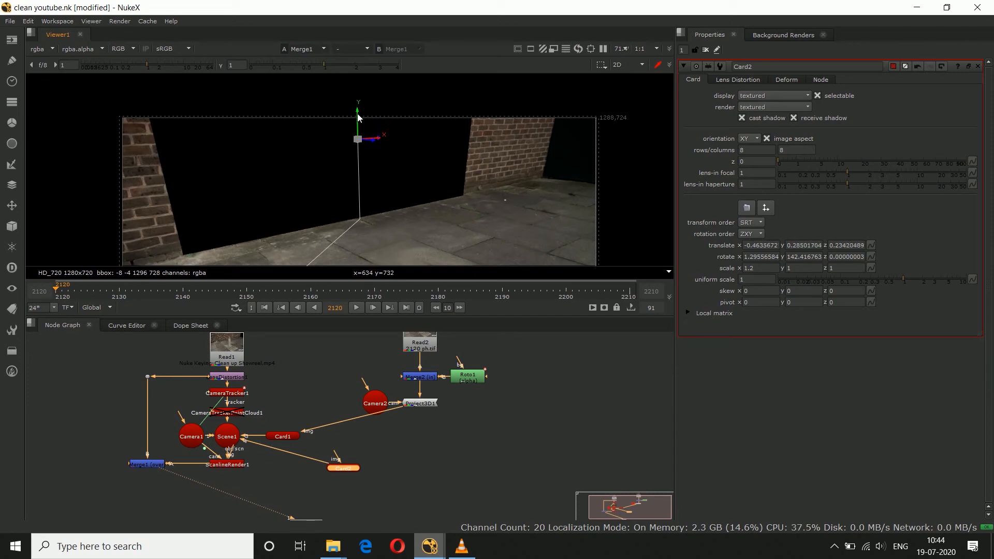
key("f")
left_click(549, 471)
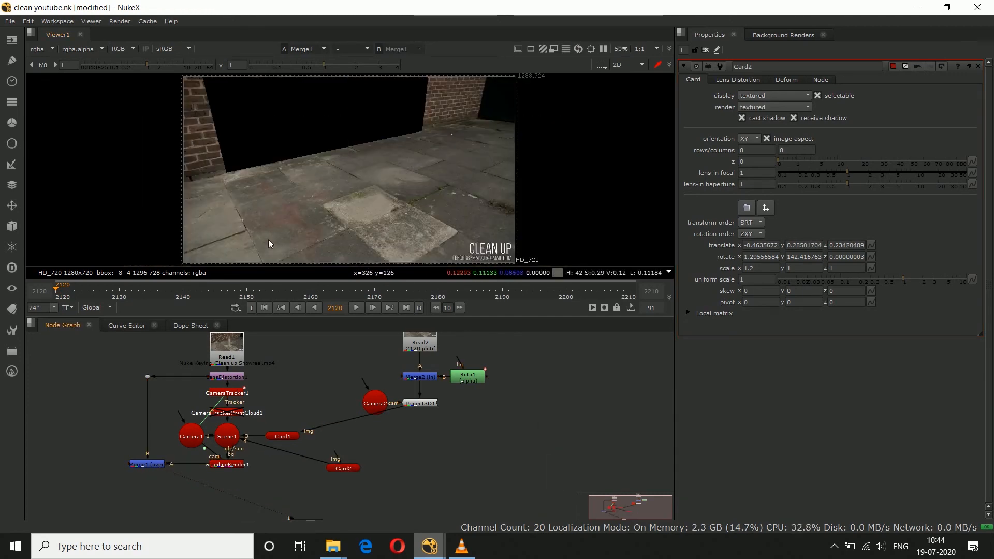
Step: Play the shot to check Card2 against the wall, view frame 2210, and return to frame 2120
left_click(360, 310)
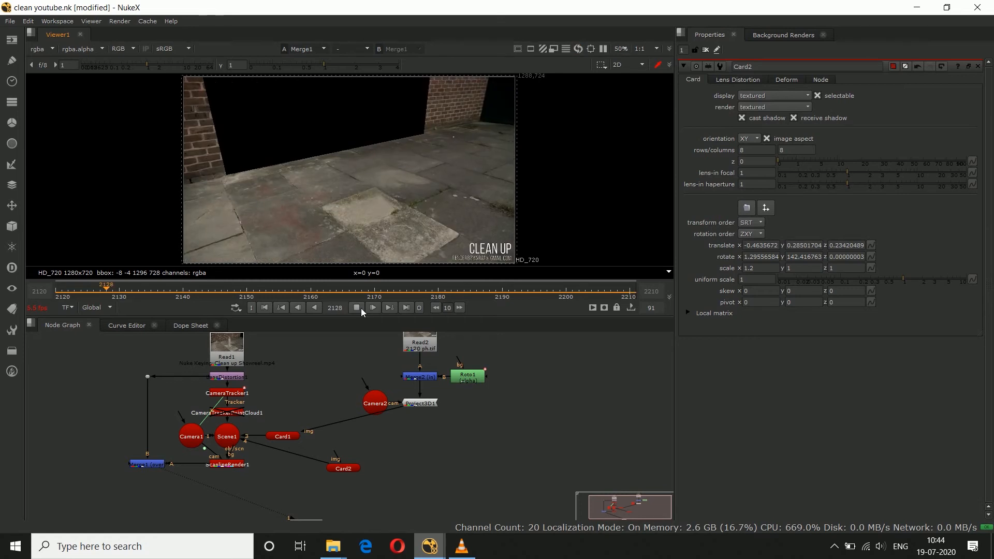
left_click(361, 309)
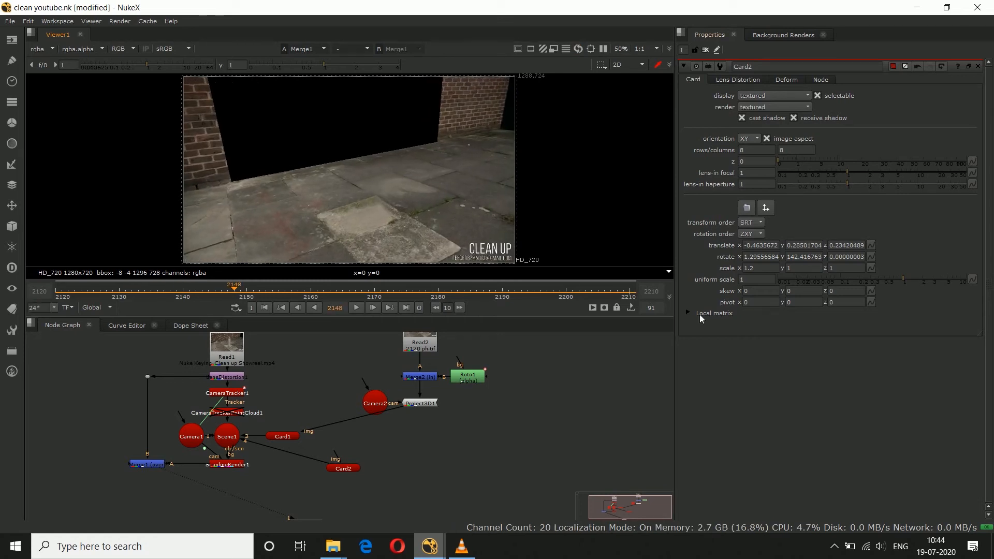
left_click(630, 294)
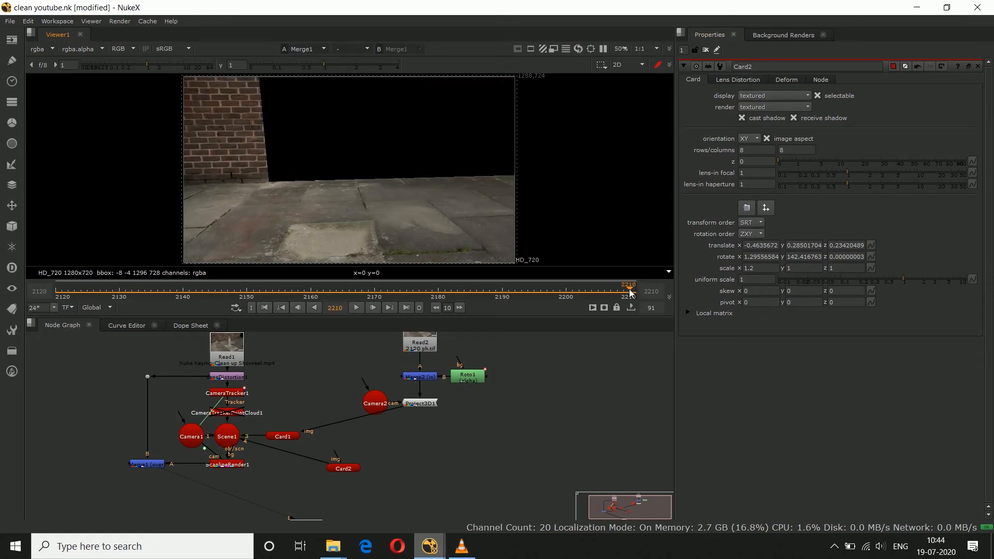
left_click(56, 296)
Step: Duplicate the Read2 clean plate node and place the copy beside the existing projection branch
scroll(292, 460, "down", 1)
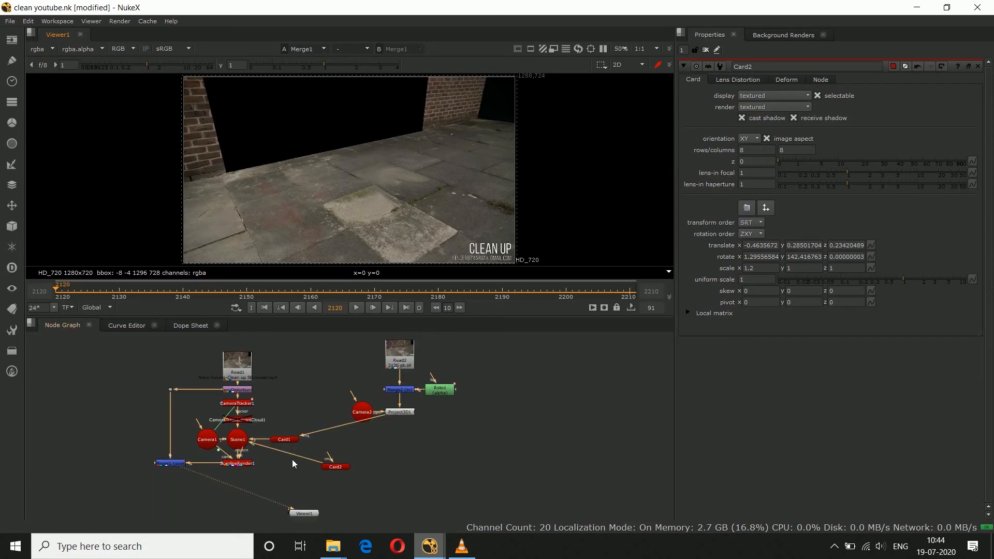
middle_click_drag(450, 421, 429, 426)
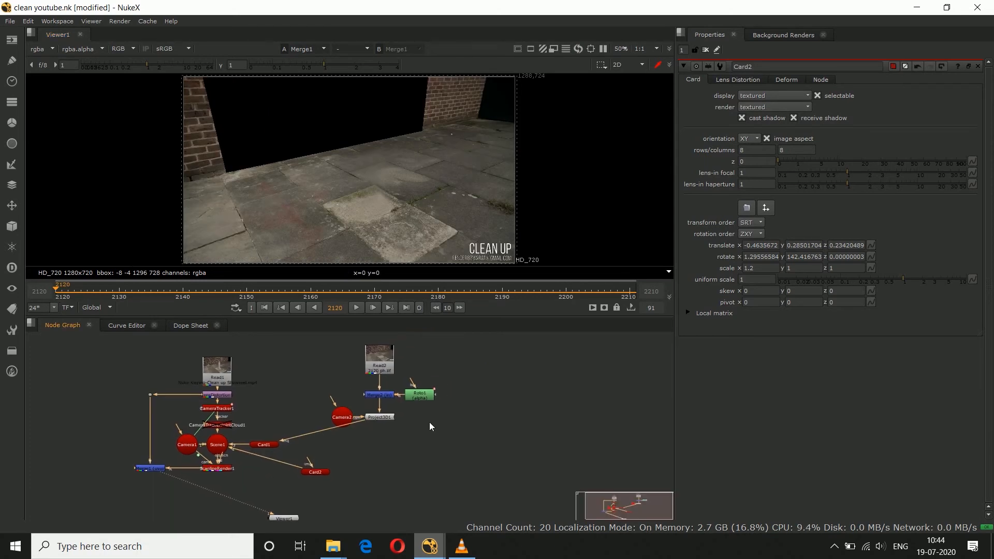
left_click(390, 365)
left_click(500, 362)
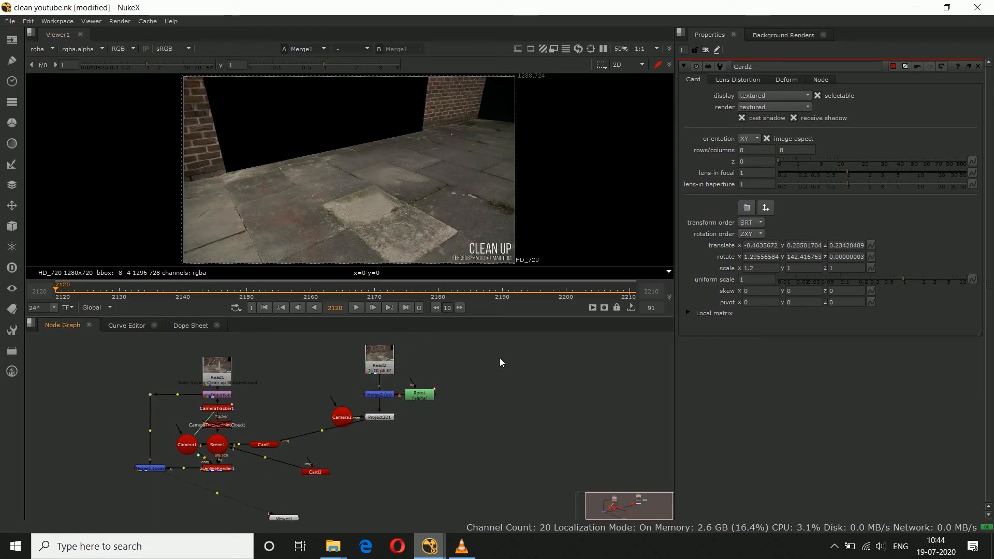
key("ctrl+v")
Step: Add a Merge node below Read3 with Read3 as its A input, and connect a new Roto node to its B input
left_click(494, 399)
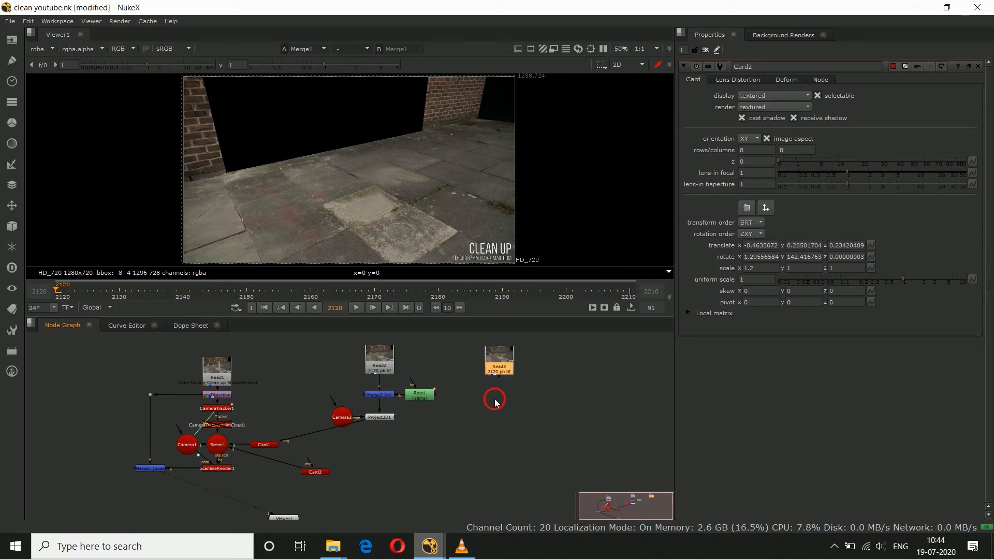
key("m")
mouse_move(490, 388)
left_mouse_down()
mouse_move(497, 369)
mouse_move(502, 399)
left_mouse_up()
left_click(541, 382)
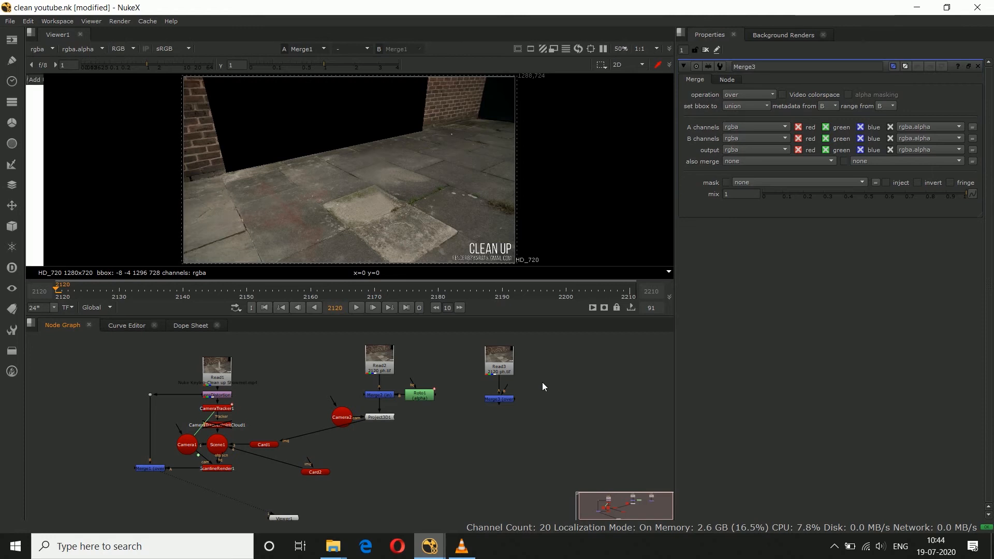
key("o")
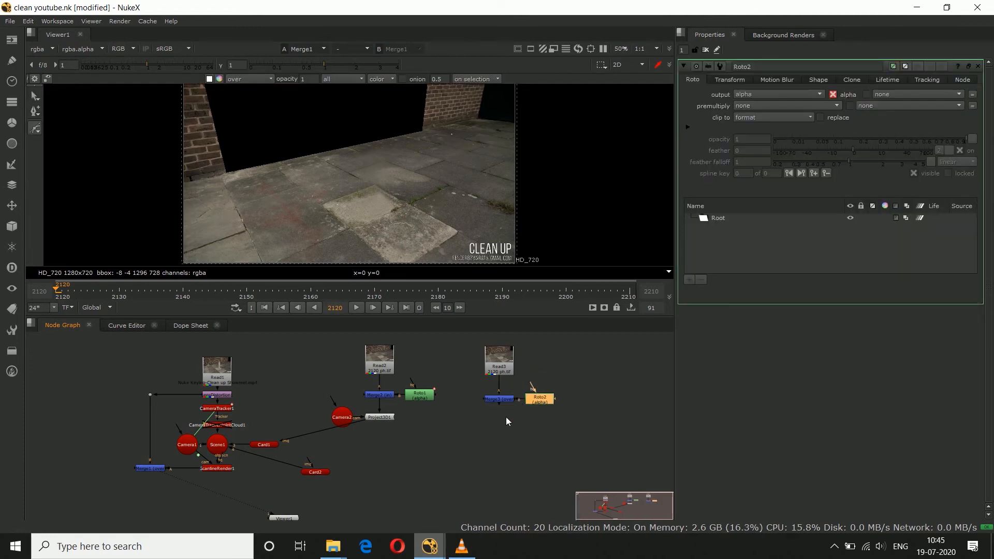
Step: Set the Merge3 operation to in
double_click(500, 400)
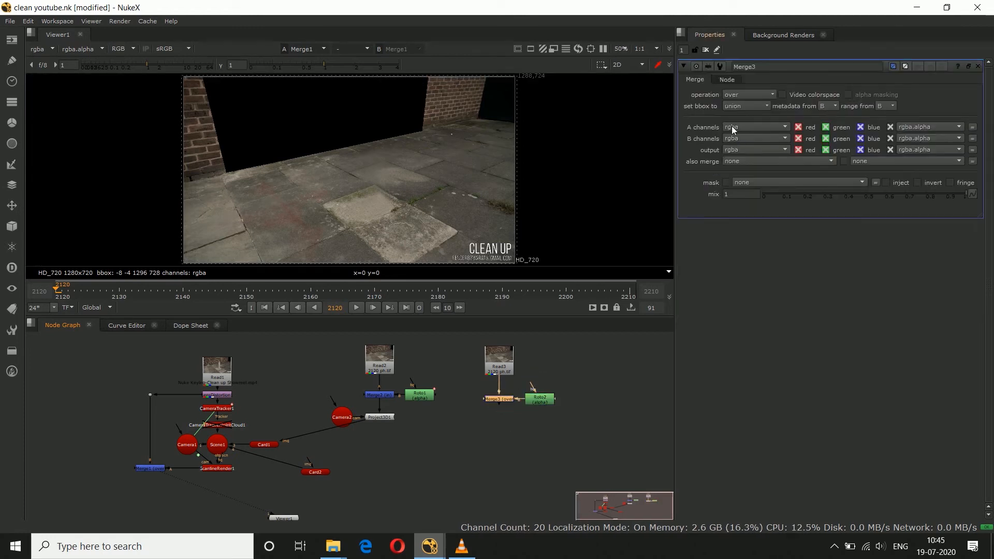
left_click(731, 95)
left_click(743, 144)
left_click(573, 396)
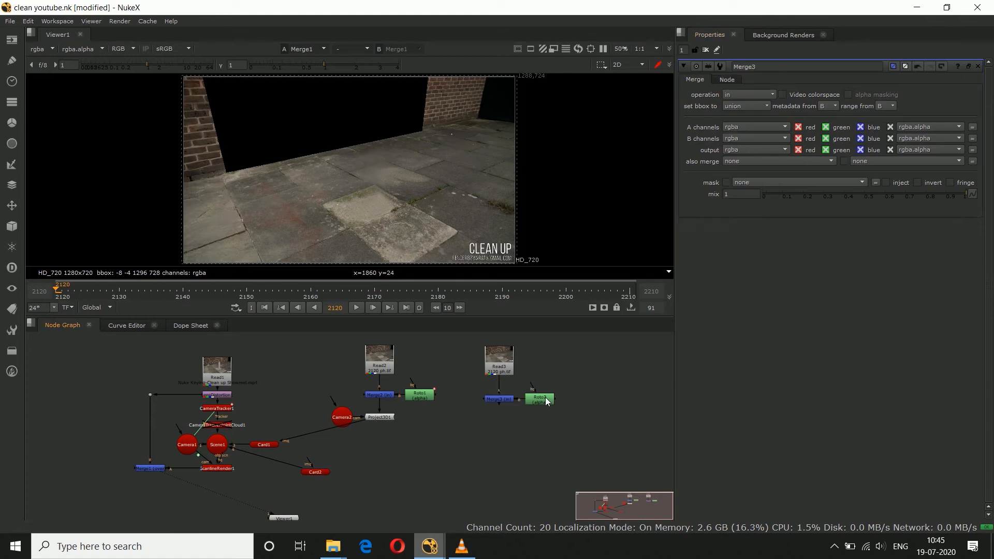
Step: Open the Roto2 properties and disable Card2 so the original wall can be seen while masking
double_click(545, 399)
left_click(414, 440)
left_click(320, 472)
key("d")
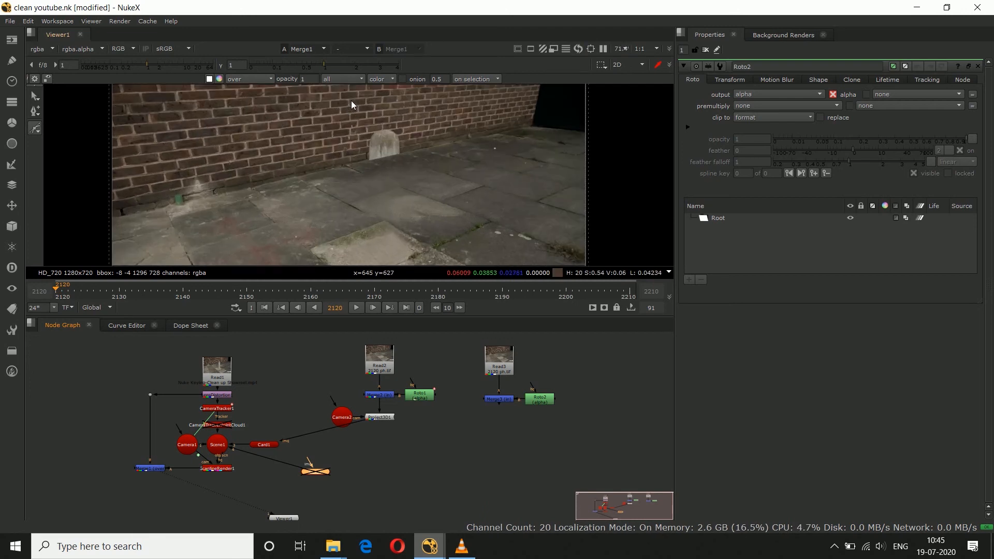
Step: Draw a four-point Bezier in Roto2 around the brick wall behind the bollard, following the wall's base
key("space")
scroll(454, 171, "up", 5)
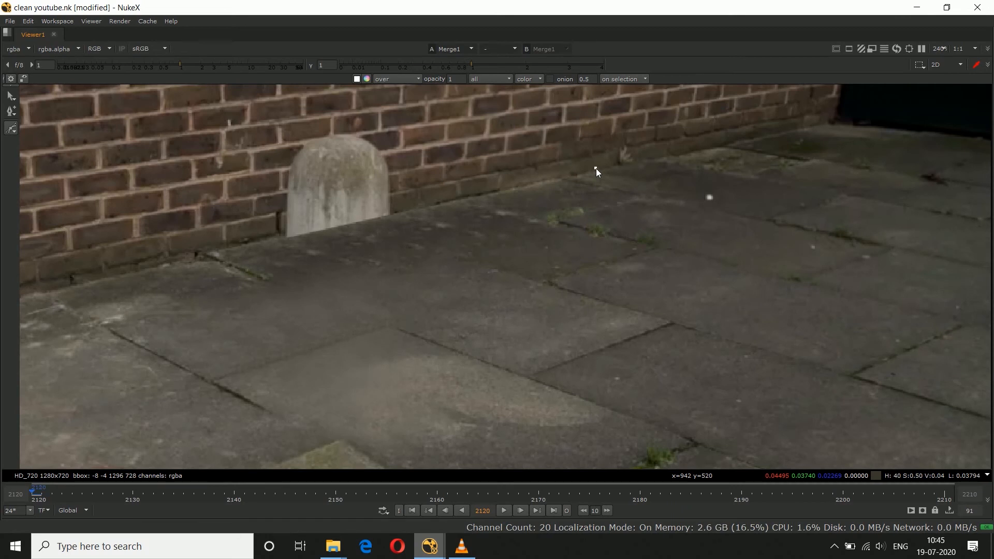
middle_click_drag(385, 237, 411, 237)
scroll(663, 163, "up", 3)
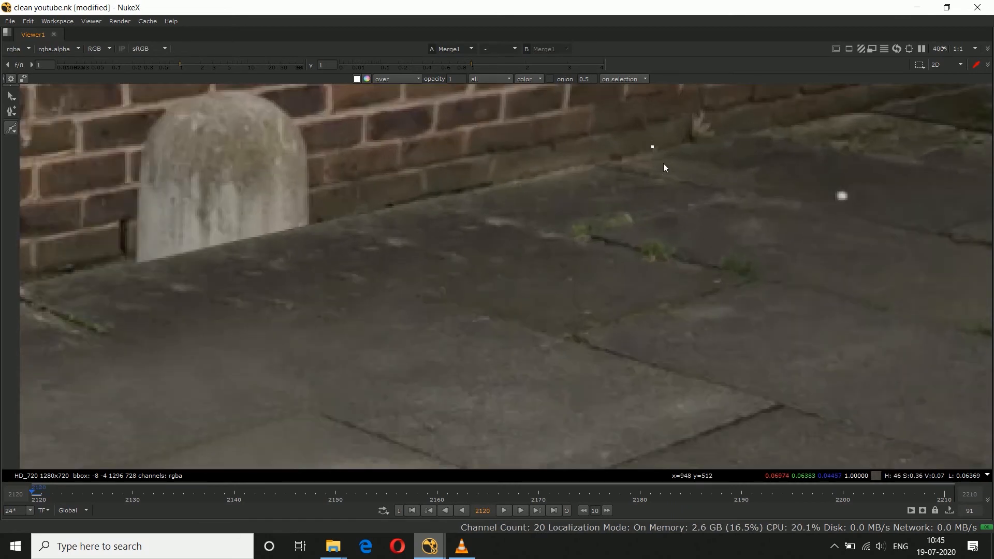
scroll(509, 246, "down", 3)
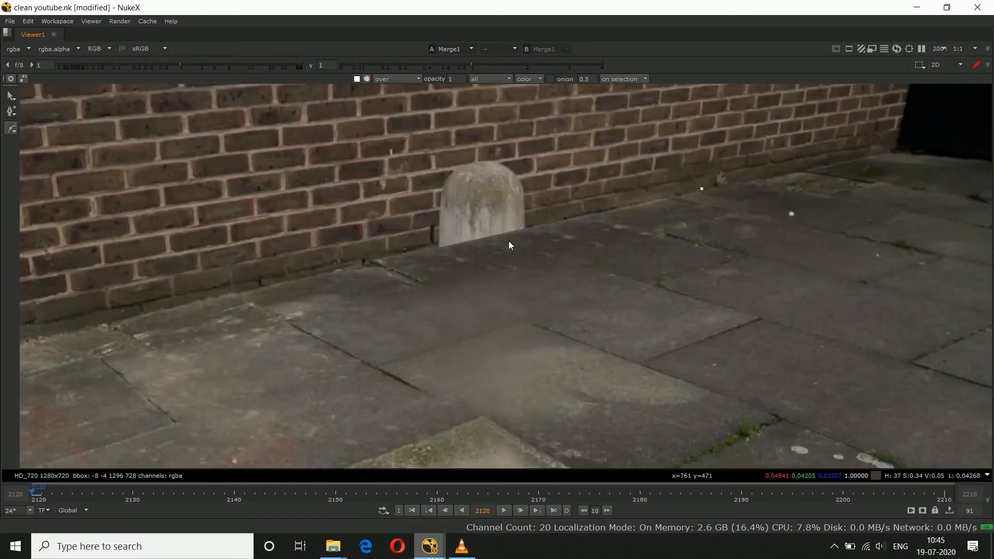
left_click(198, 299)
scroll(176, 304, "up", 1)
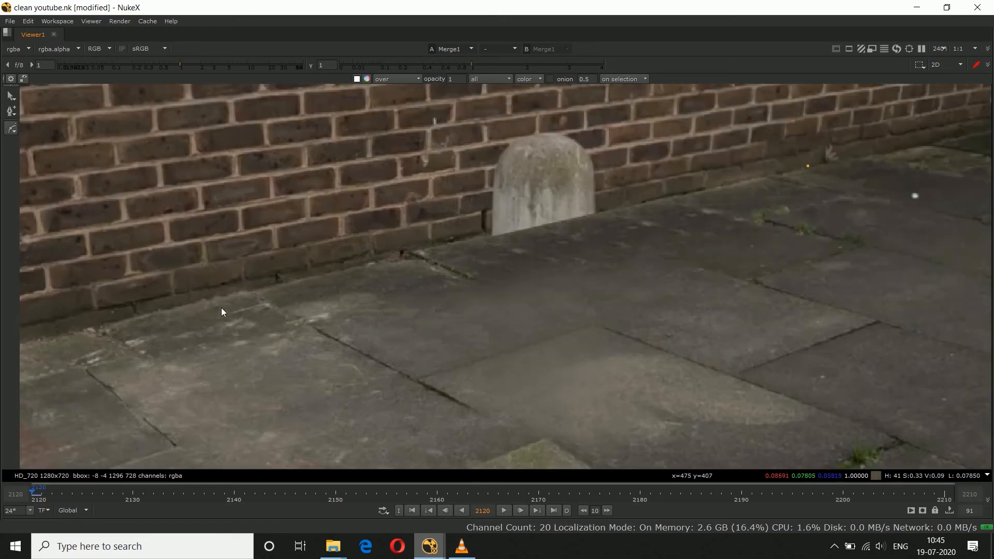
scroll(220, 304, "up", 1)
scroll(216, 294, "down", 2)
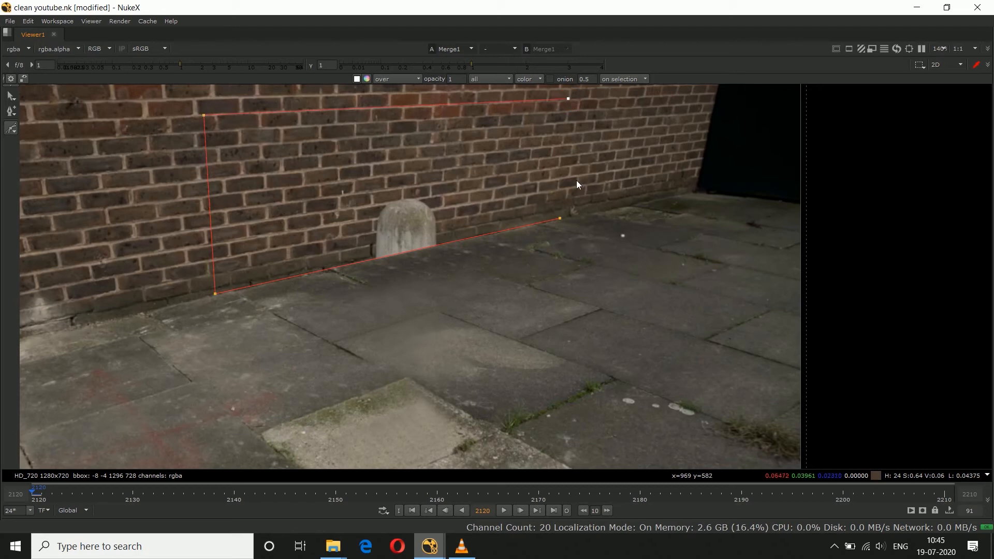
Step: Step through the shot up to frame 2210 to compare the bollard's path with the roto shape, and return to frame 2120
key("space")
key("f")
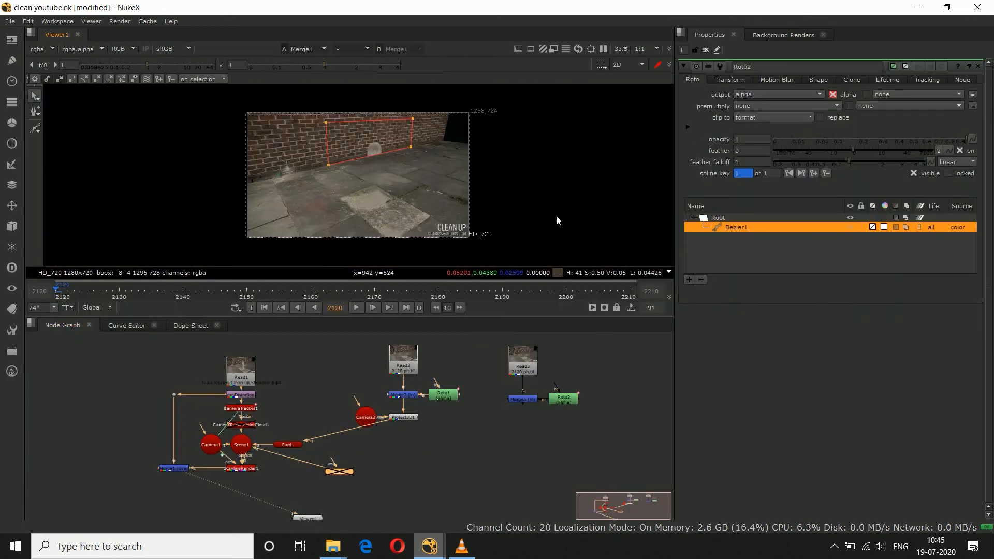
left_click(107, 295)
left_click_drag(107, 296, 253, 295)
left_click(438, 296)
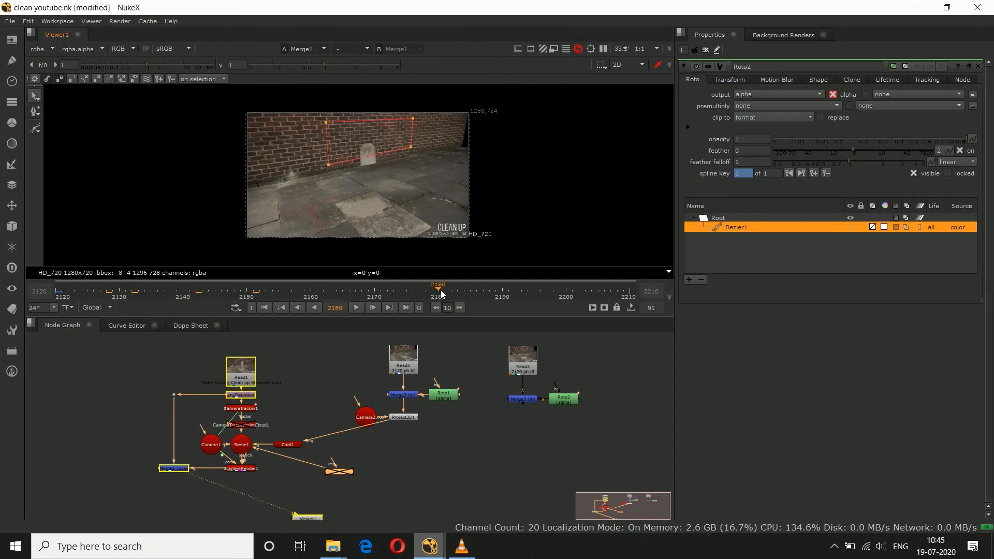
left_click(514, 295)
left_click(598, 295)
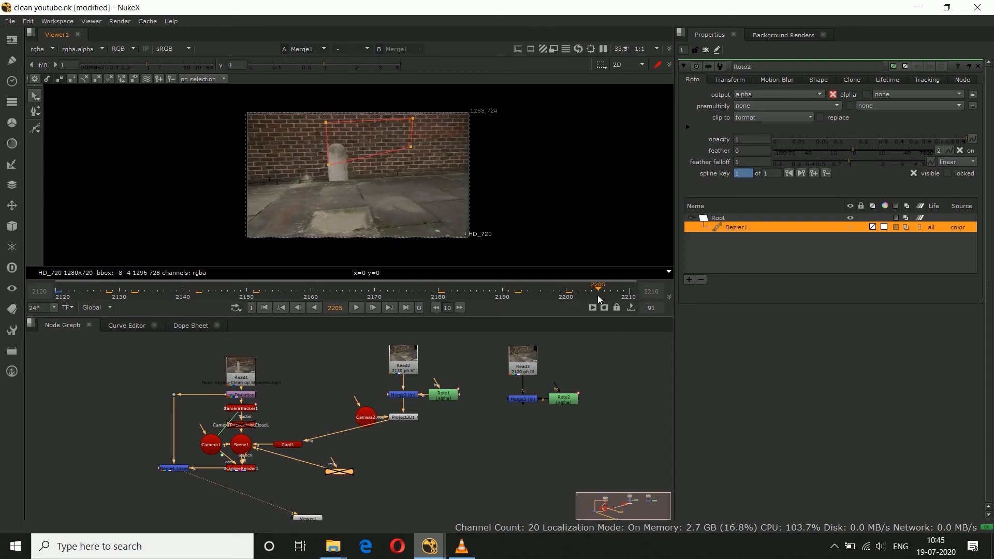
left_click(627, 295)
left_click(56, 299)
Step: Move the two upper corners of the wall roto shape slightly higher on the bricks
key("space")
scroll(408, 133, "up", 1)
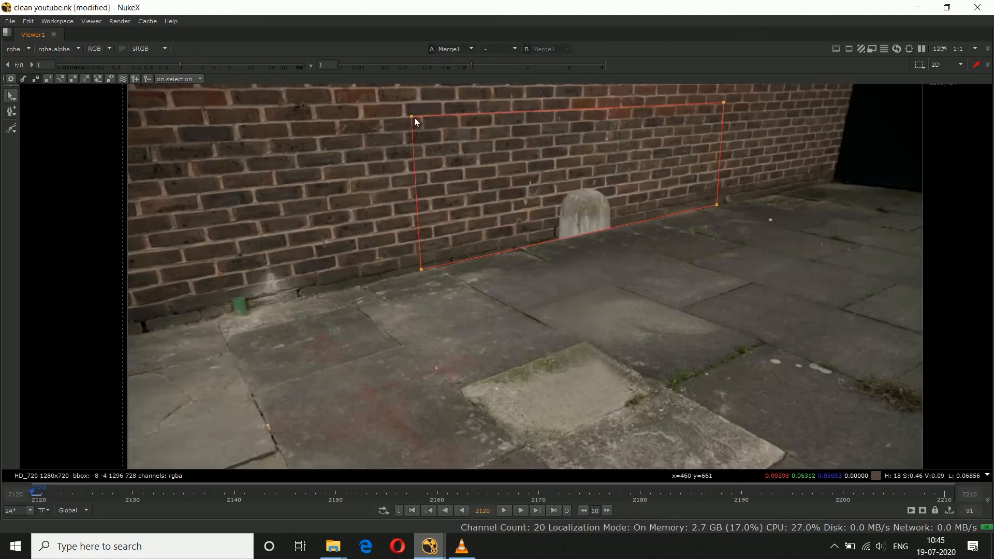
middle_click_drag(414, 118, 392, 157)
scroll(392, 157, "up", 1)
left_click_drag(389, 151, 387, 145)
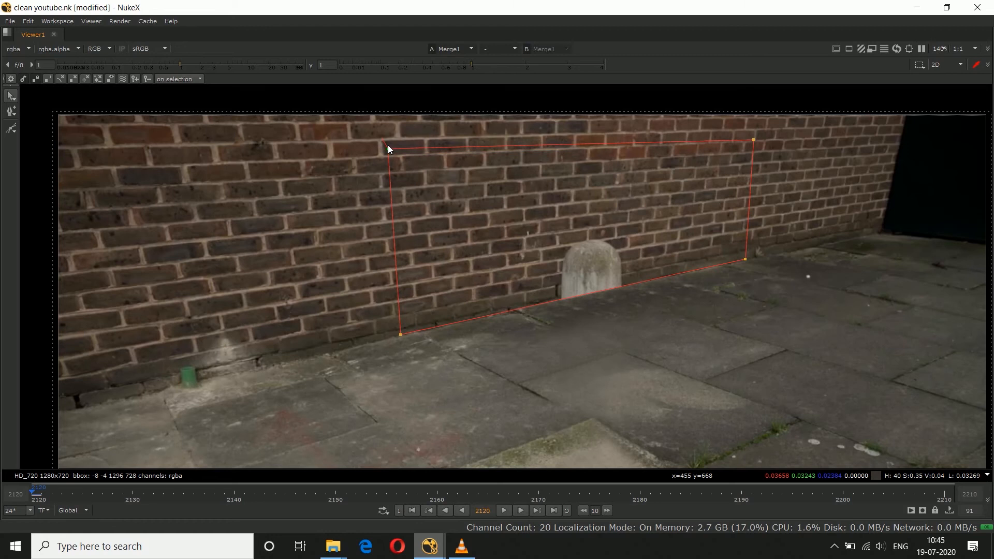
left_click_drag(751, 138, 752, 134)
Step: Extend the roto shape by moving its left edge along the wall's base to near the green pipe
left_click_drag(354, 136, 448, 375)
scroll(393, 321, "up", 5)
left_click_drag(380, 319, 80, 389)
scroll(343, 348, "down", 4)
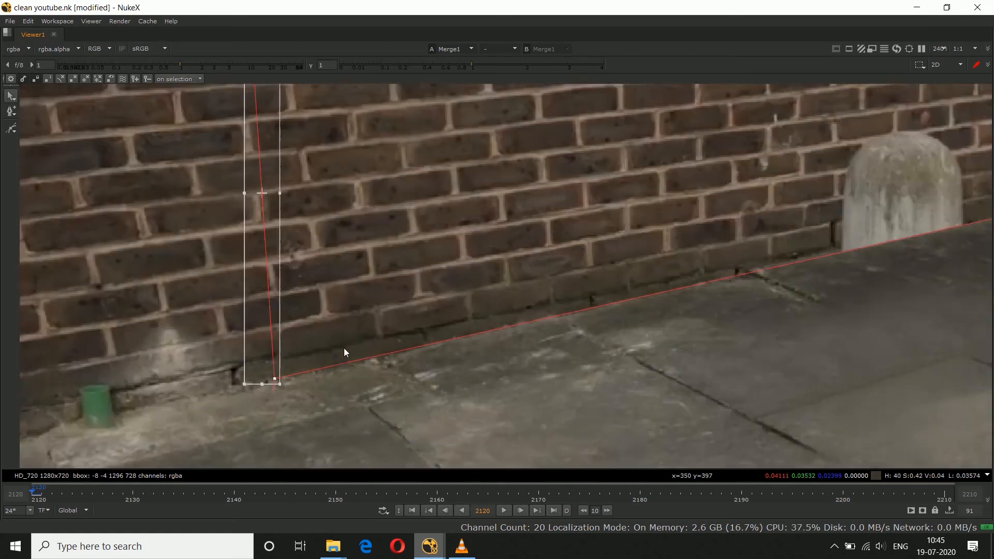
left_click_drag(286, 362, 237, 371)
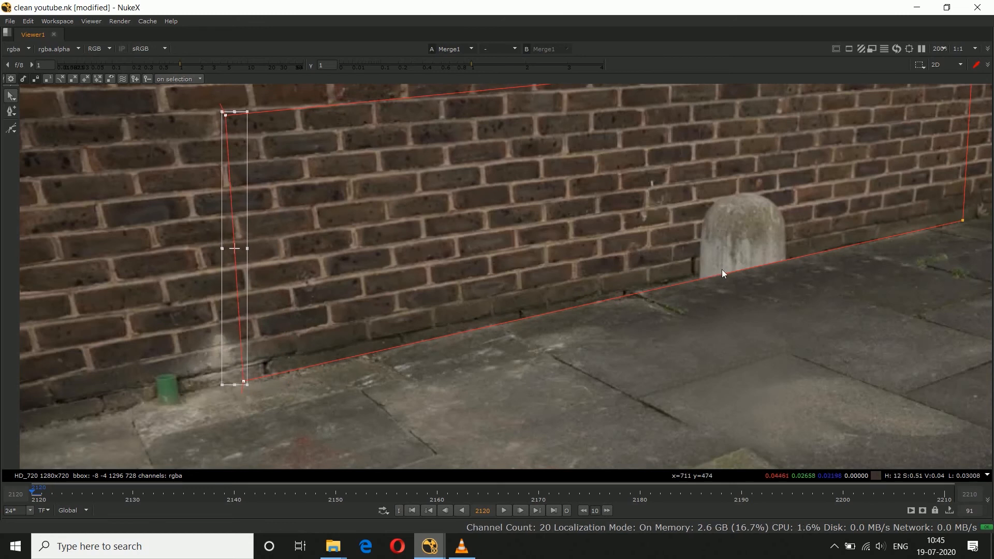
scroll(718, 270, "up", 4)
middle_click_drag(831, 294, 311, 396)
scroll(584, 295, "up", 4)
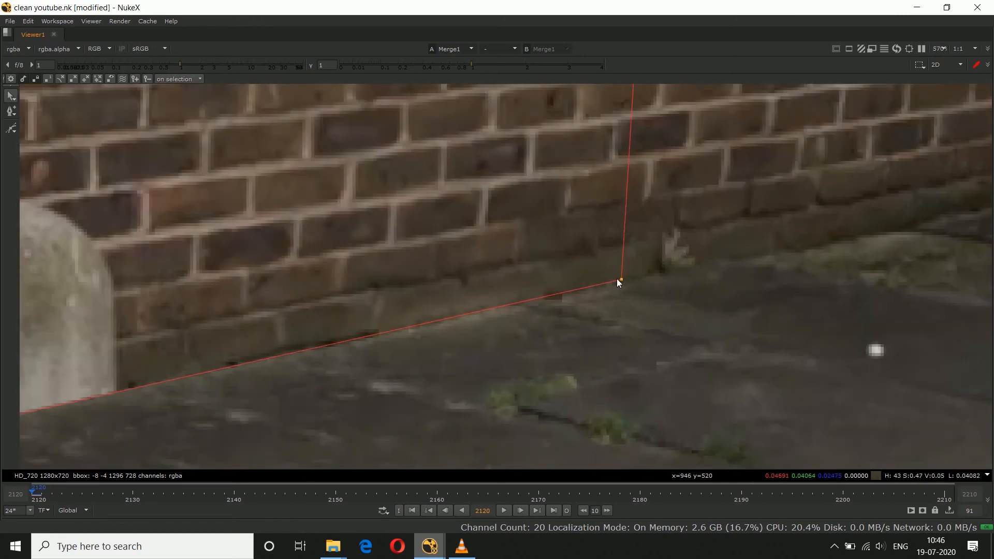
scroll(621, 283, "down", 5)
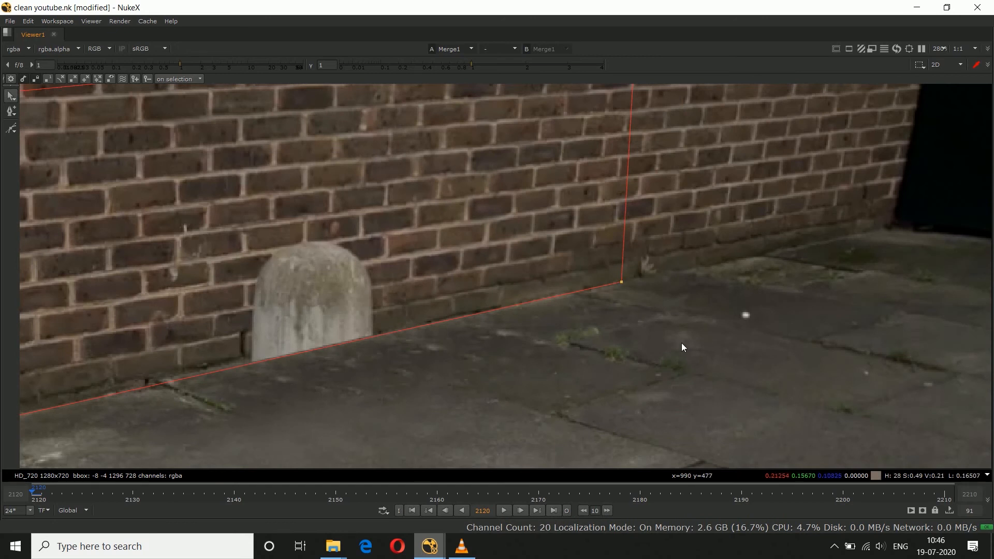
scroll(684, 346, "down", 6)
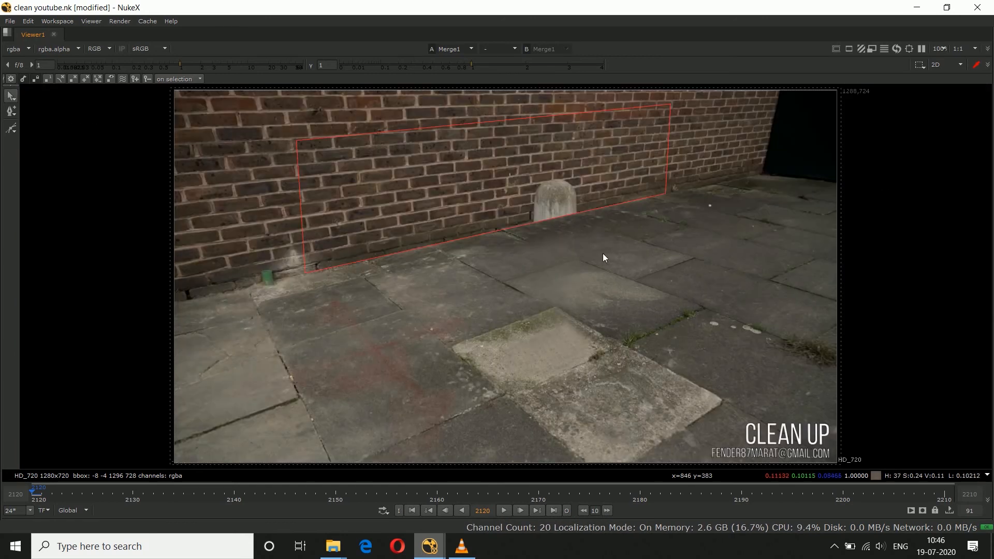
key("space")
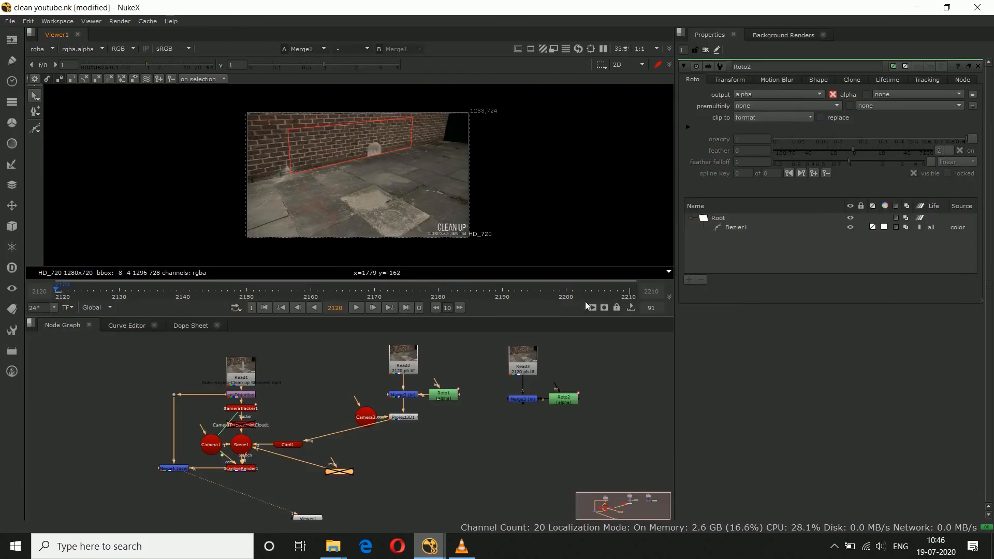
Step: Scrub from frame 2210 back to 2120 to check how much wall the widened roto shape needs to cover
left_click(632, 299)
left_click_drag(614, 293, 473, 291)
left_click_drag(392, 299, 227, 295)
left_click_drag(168, 297, 60, 299)
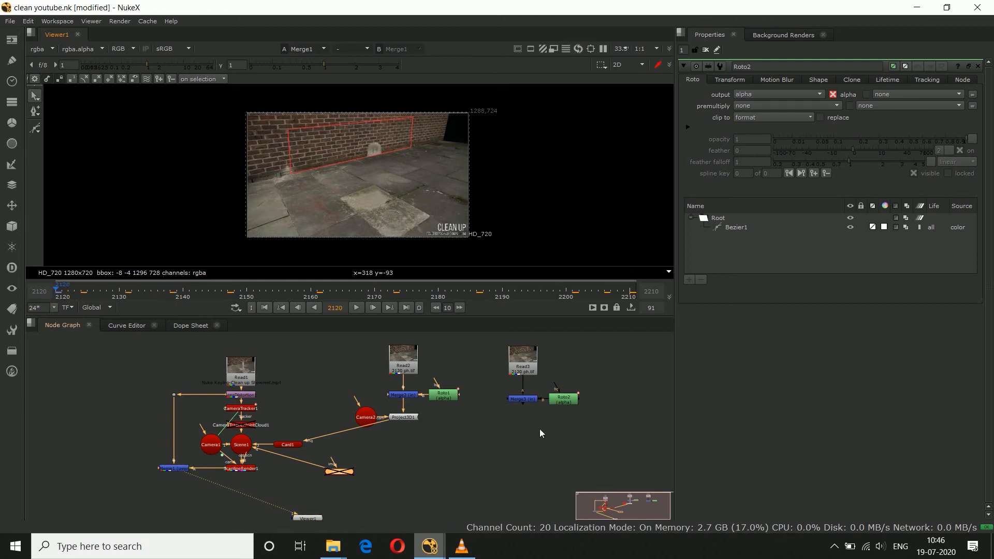
Step: Add a Project3D node below Merge3 for the wall clean plate
left_click(528, 401)
key("Tab")
type("pro")
key("Return")
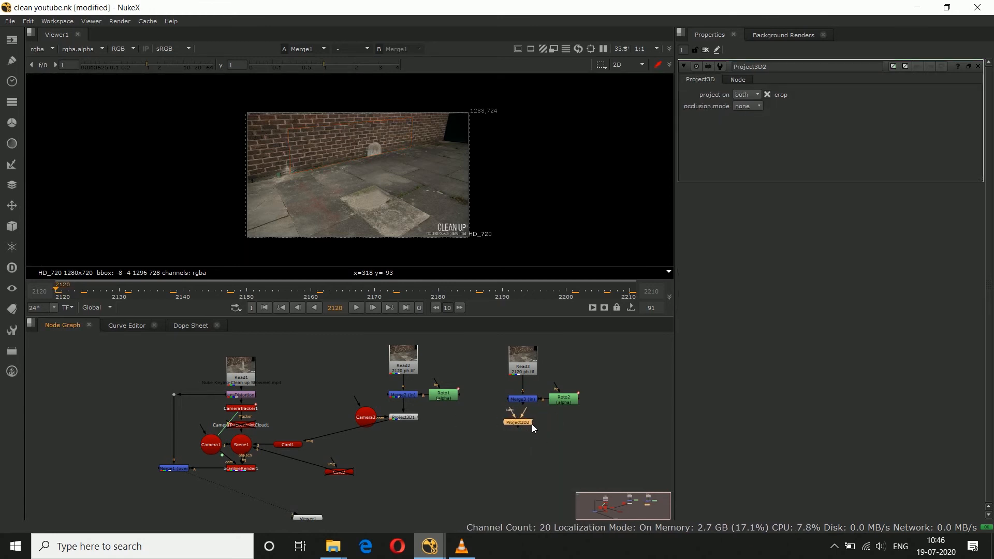
left_click_drag(526, 409, 524, 397)
left_click_drag(525, 421, 530, 421)
Step: Move Camera2 between the two projection nodes and connect it as the projection camera of Project3D2
left_click(287, 433)
left_click_drag(366, 417, 456, 420)
middle_click_drag(524, 414, 505, 436)
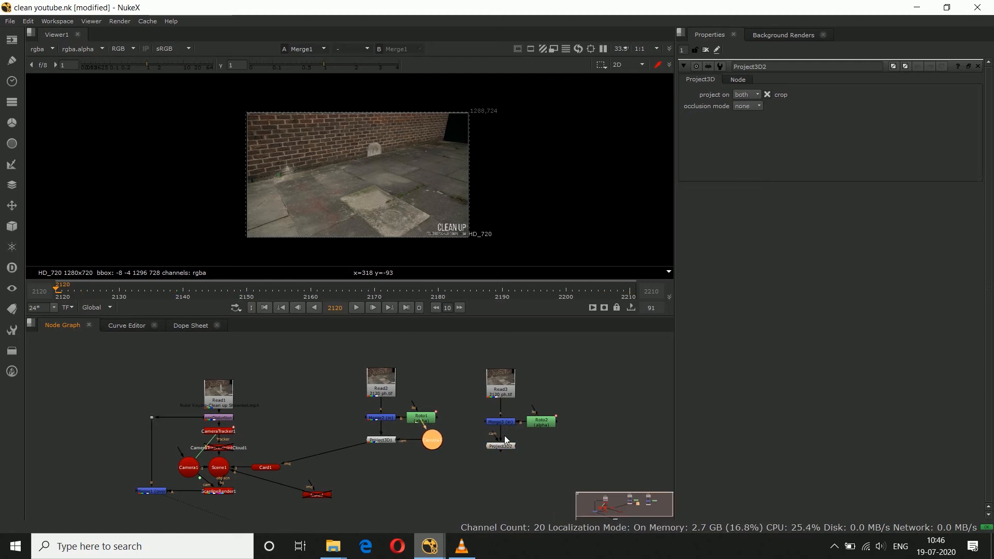
left_click_drag(469, 357, 514, 442)
left_click(514, 442)
left_click_drag(434, 441, 443, 442)
left_click(476, 448)
scroll(479, 446, "up", 3)
left_click(505, 445)
left_click(318, 439)
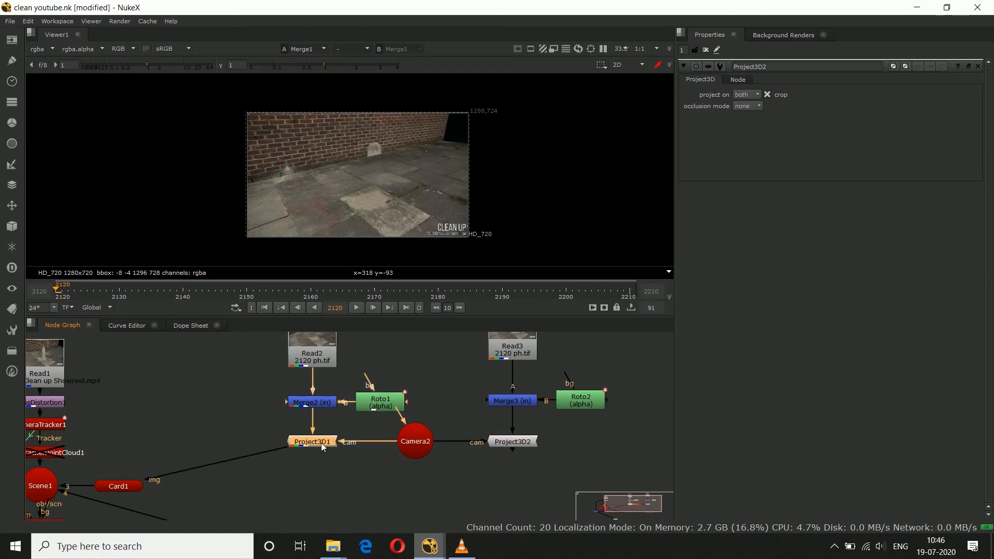
Step: Enable Card2 and connect its image input to Project3D2
scroll(346, 446, "down", 3)
left_click(356, 477)
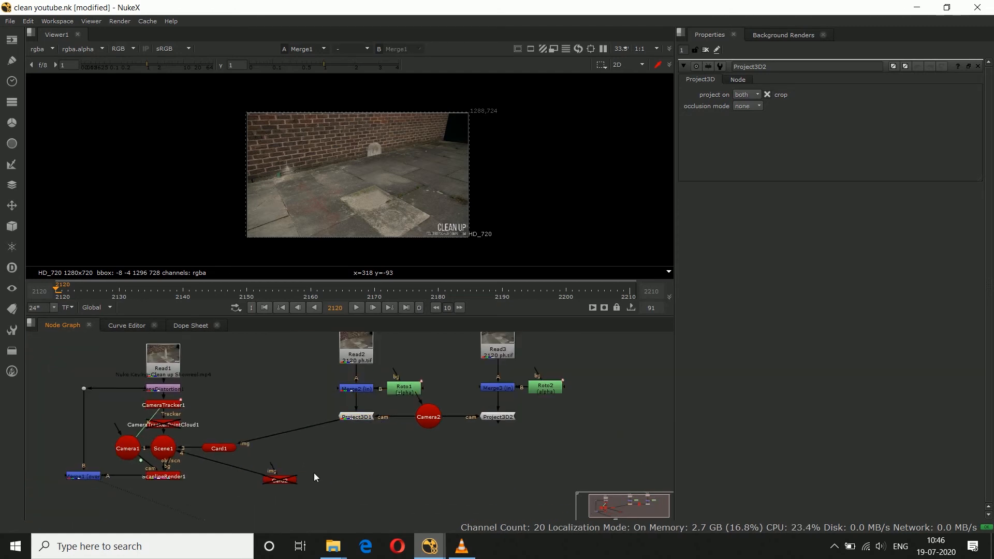
left_click(287, 480)
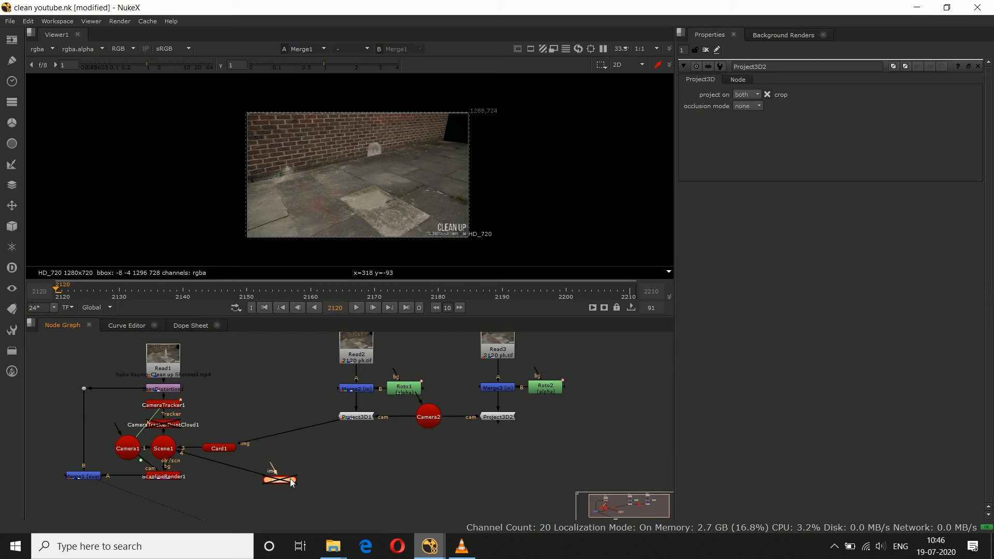
left_click_drag(273, 467, 500, 421)
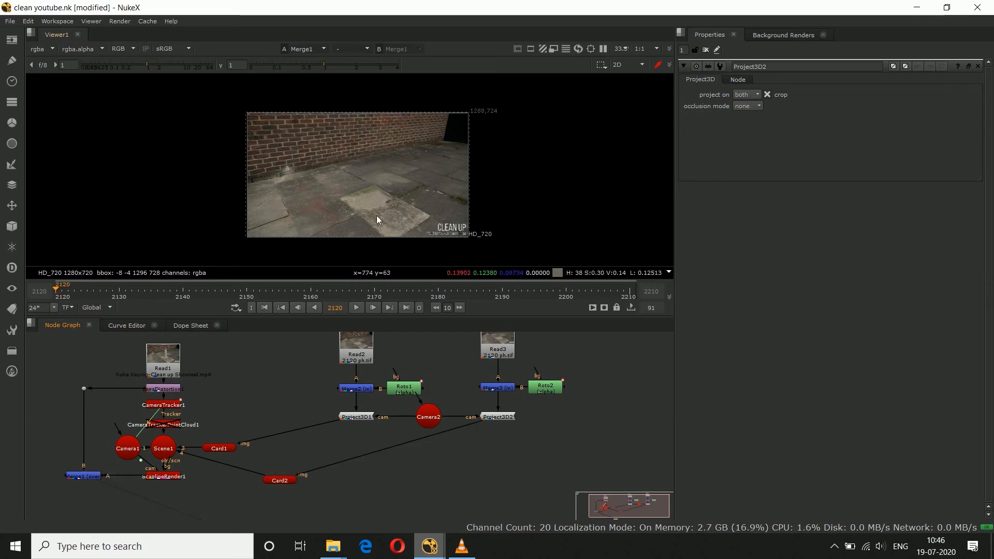
Step: Play through the composite and inspect the ground patch's edge closely at frame 2195
scroll(358, 171, "up", 1)
middle_click_drag(358, 181, 364, 166)
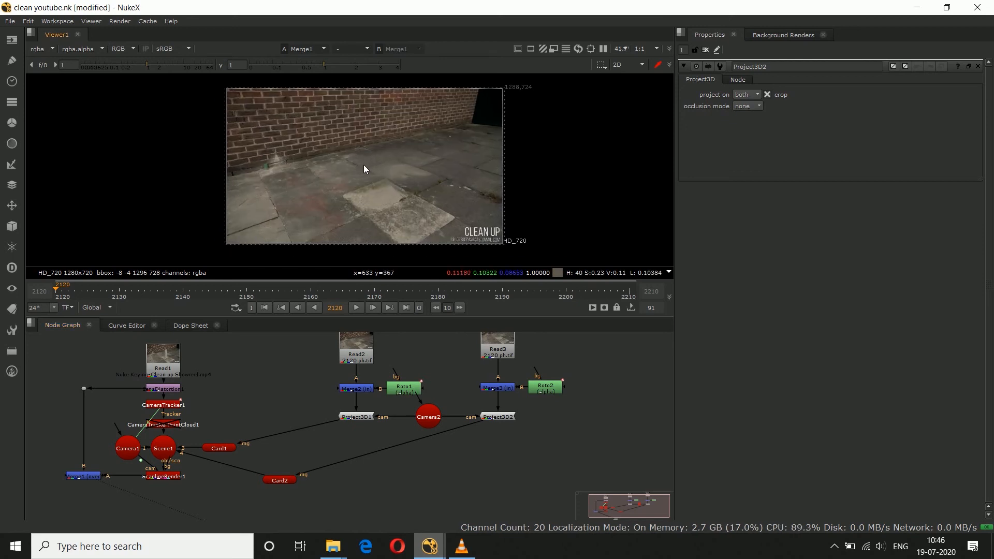
left_click(356, 308)
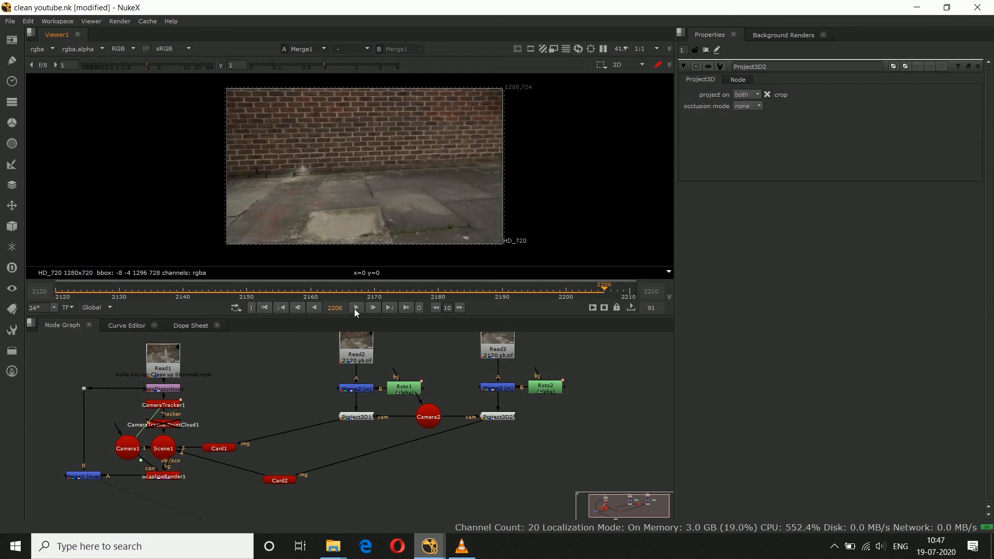
left_click(356, 308)
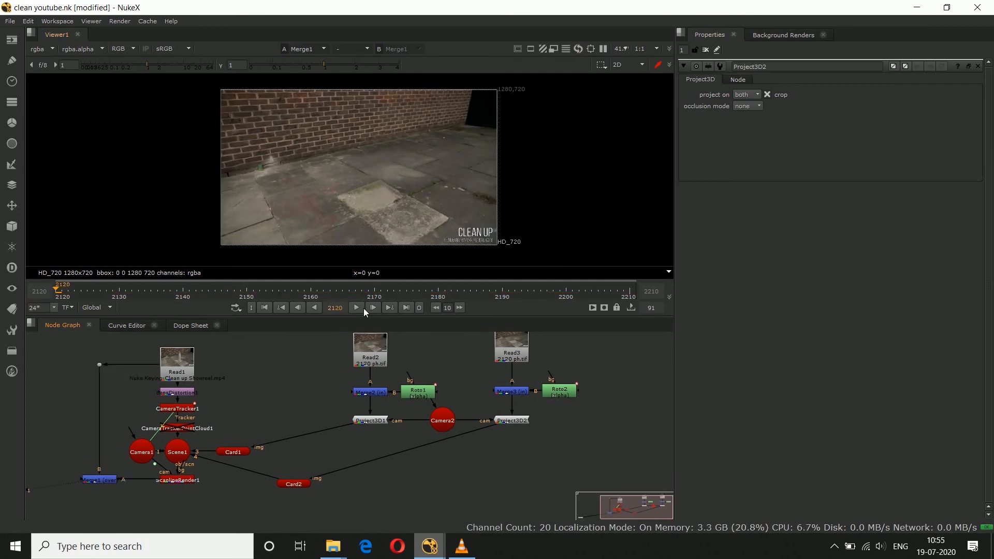
left_click(357, 308)
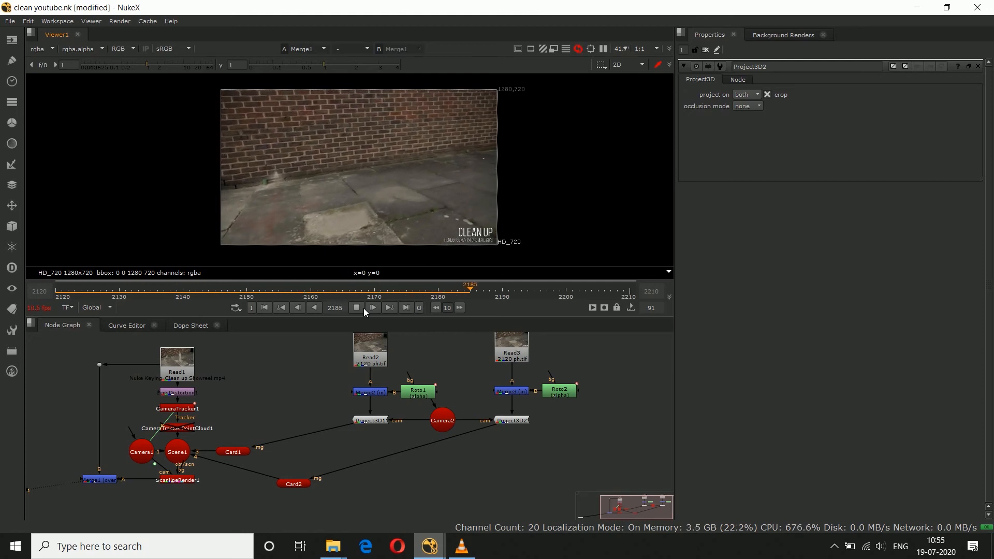
left_click(365, 309)
scroll(473, 189, "up", 5)
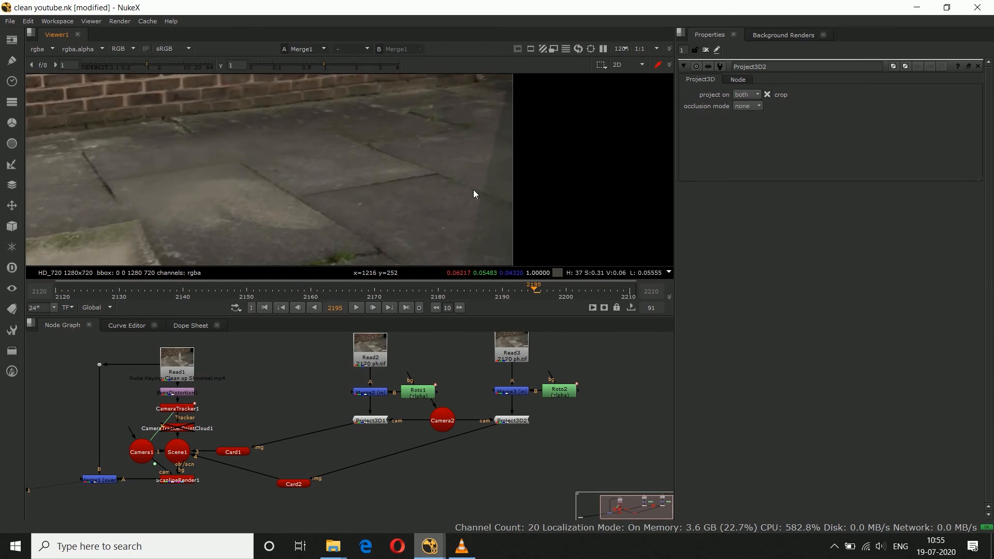
scroll(481, 193, "down", 4)
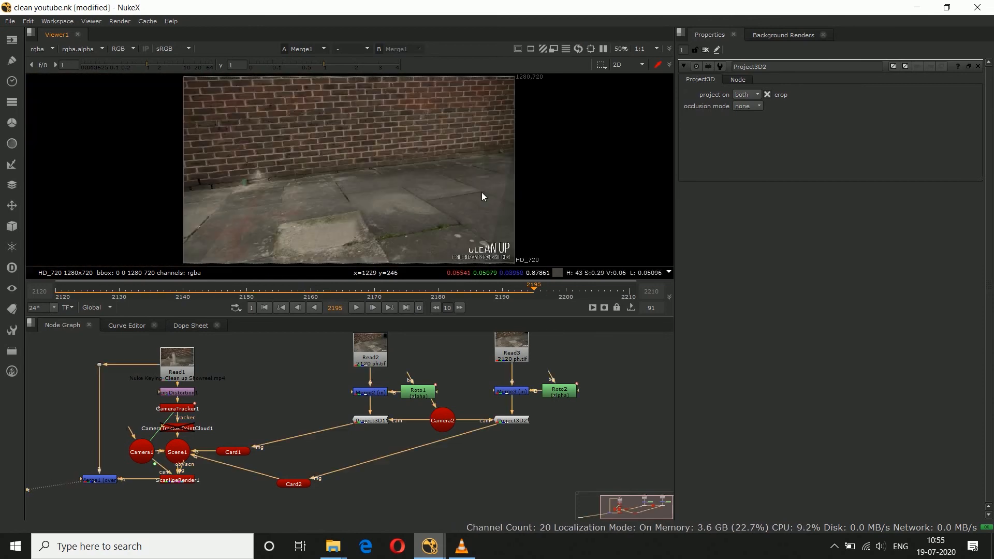
Step: At frame 2120, open Roto1 and pull the feather outward at the ground shape's lower right corner
left_click(58, 295)
scroll(240, 407, "up", 2)
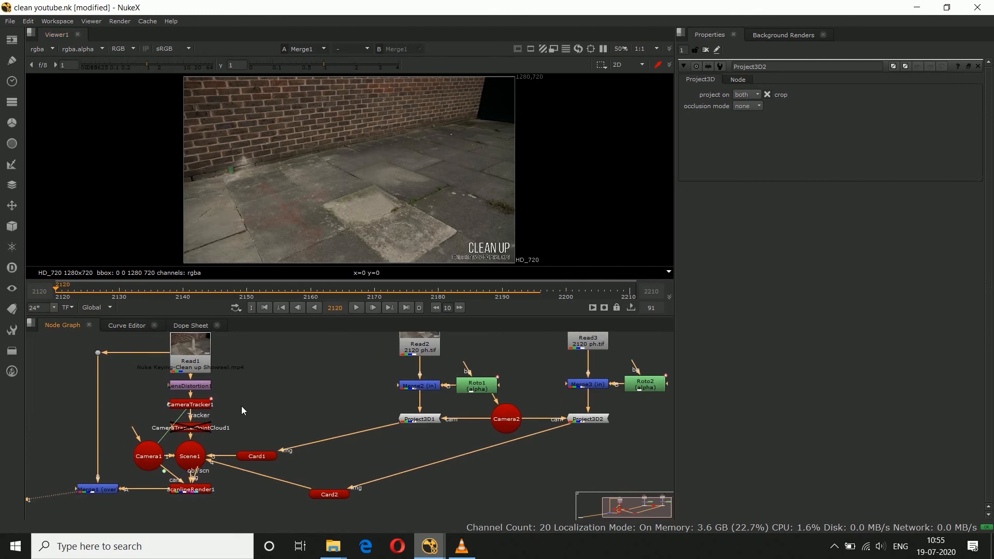
scroll(241, 406, "down", 1)
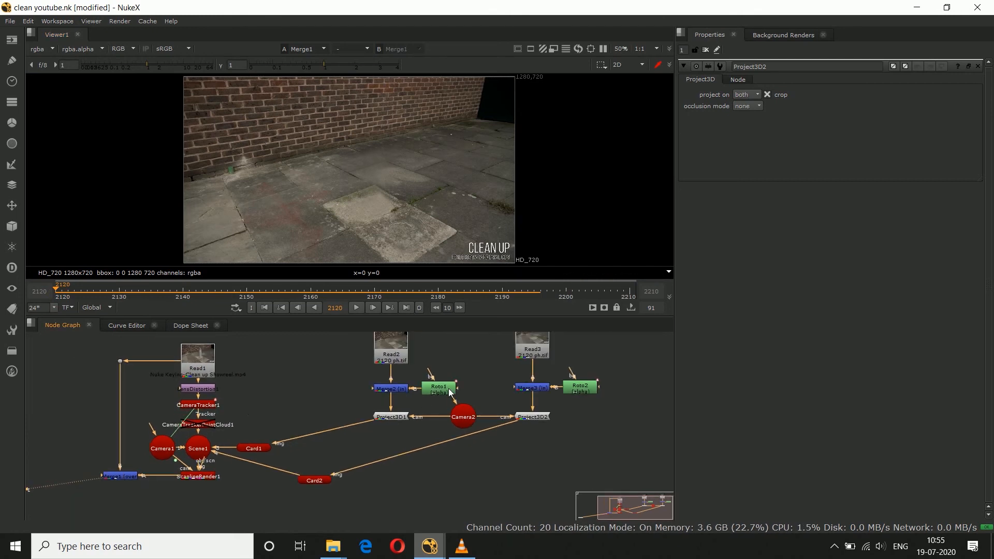
middle_click_drag(478, 380, 473, 388)
scroll(470, 389, "down", 2)
scroll(470, 389, "up", 2)
left_click_drag(445, 400, 464, 427)
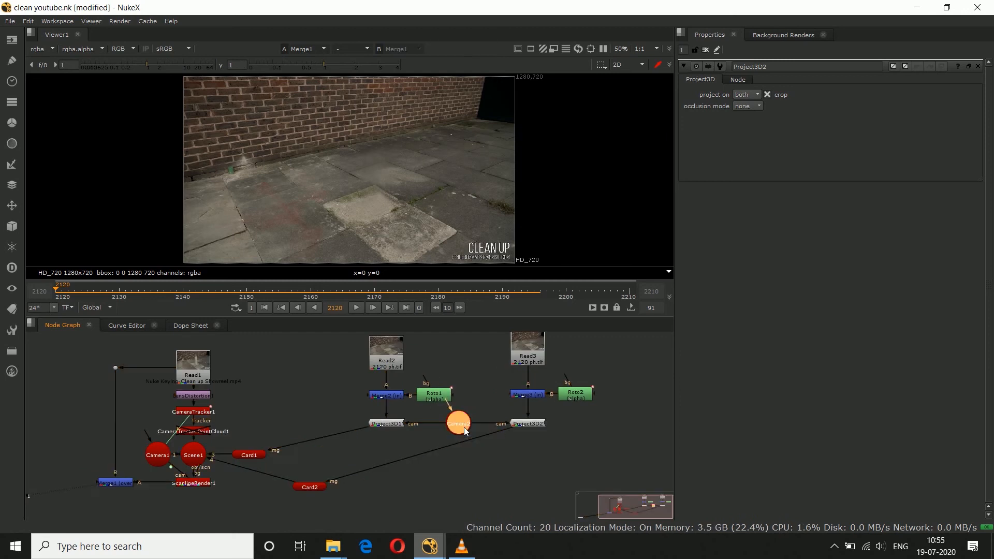
double_click(433, 403)
scroll(433, 123, "up", 3)
left_click_drag(422, 112, 520, 248)
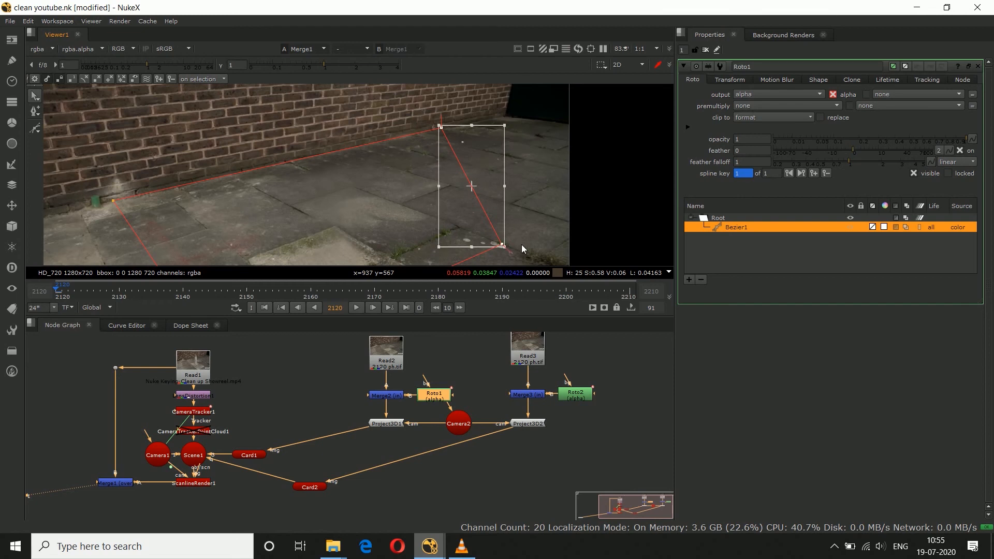
scroll(510, 207, "up", 2)
scroll(500, 207, "up", 1)
left_click_drag(496, 199, 500, 201)
scroll(505, 249, "up", 4)
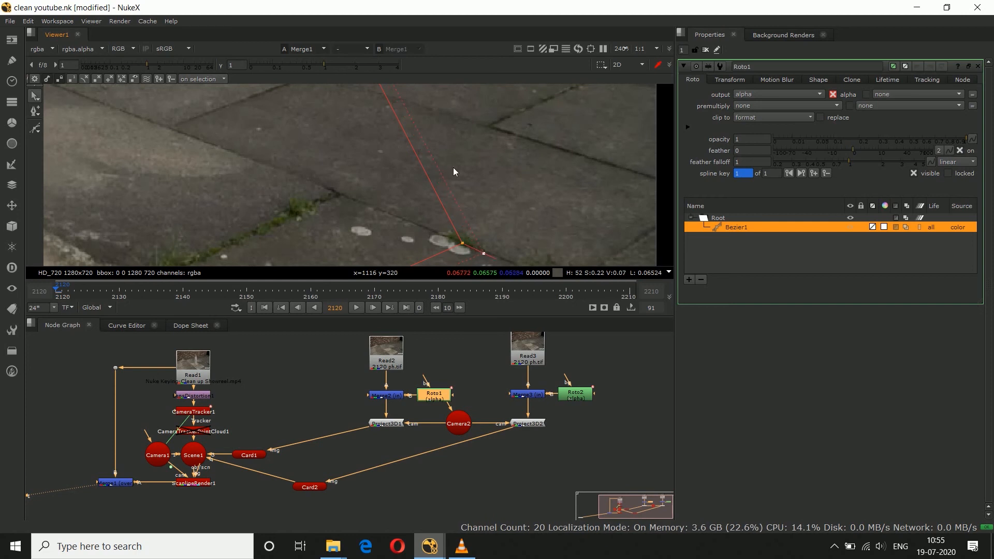
Step: Feather the ground shape's upper right corner outward along the wall's base and close the Roto1 properties
scroll(439, 156, "down", 10)
scroll(424, 166, "up", 10)
left_click_drag(429, 152, 452, 157)
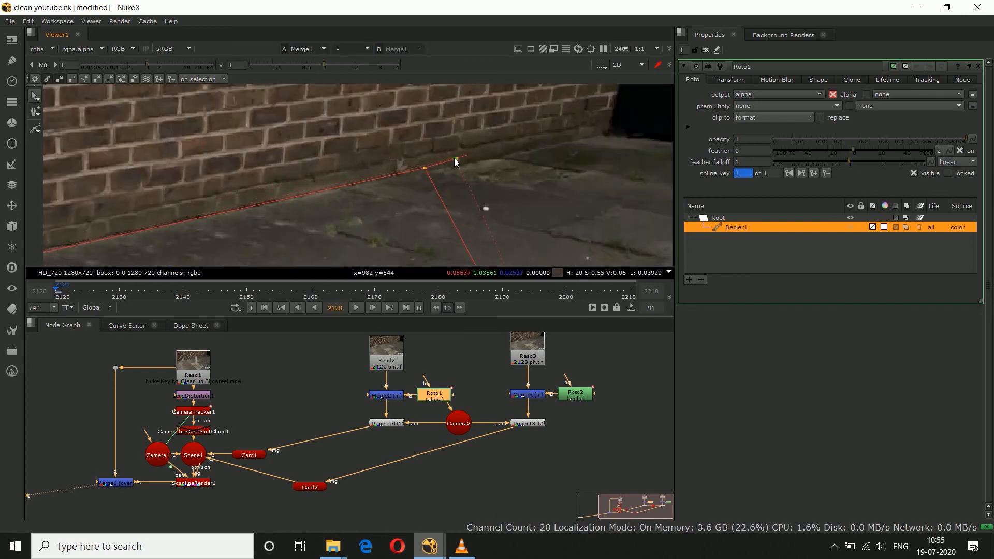
key("f")
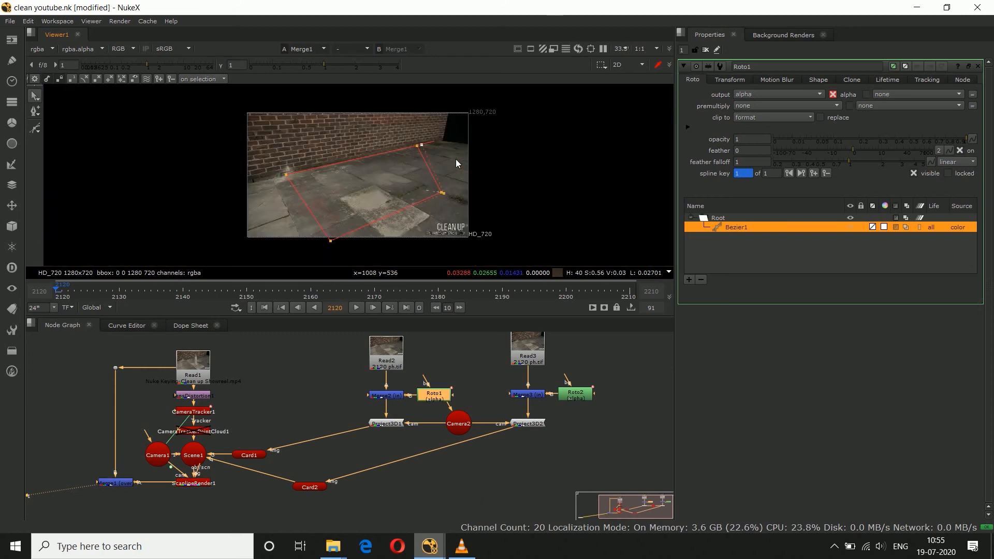
left_click(976, 67)
Step: Scrub and play the composite up to frame 2206 to examine the seam between the wall and the ground
left_click_drag(571, 293, 498, 287)
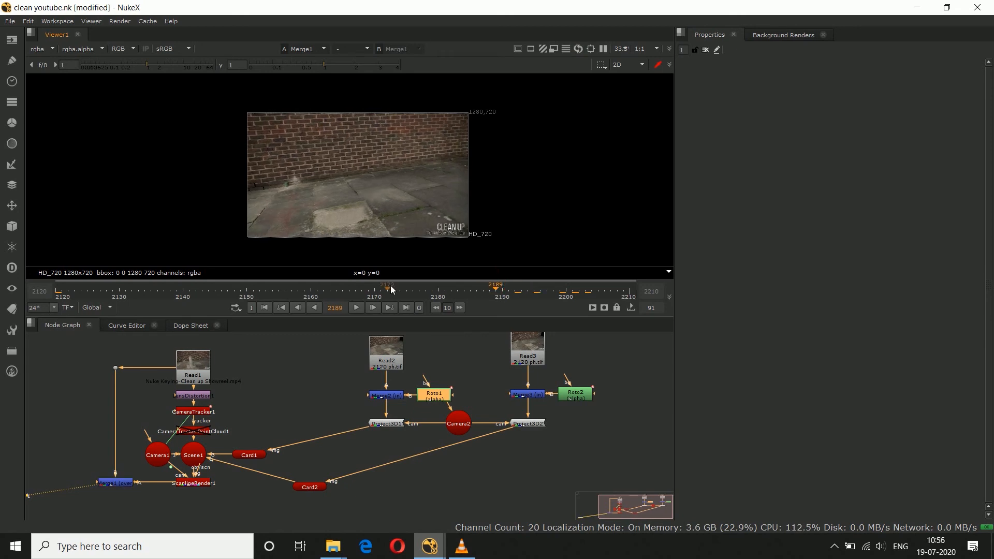
left_click(273, 292)
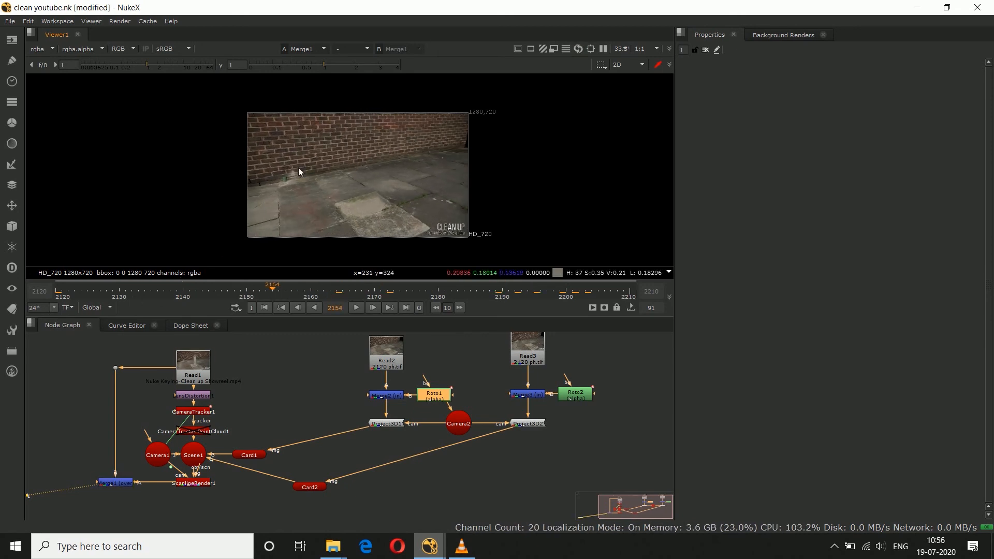
scroll(299, 171, "up", 5)
left_click_drag(361, 297, 387, 295)
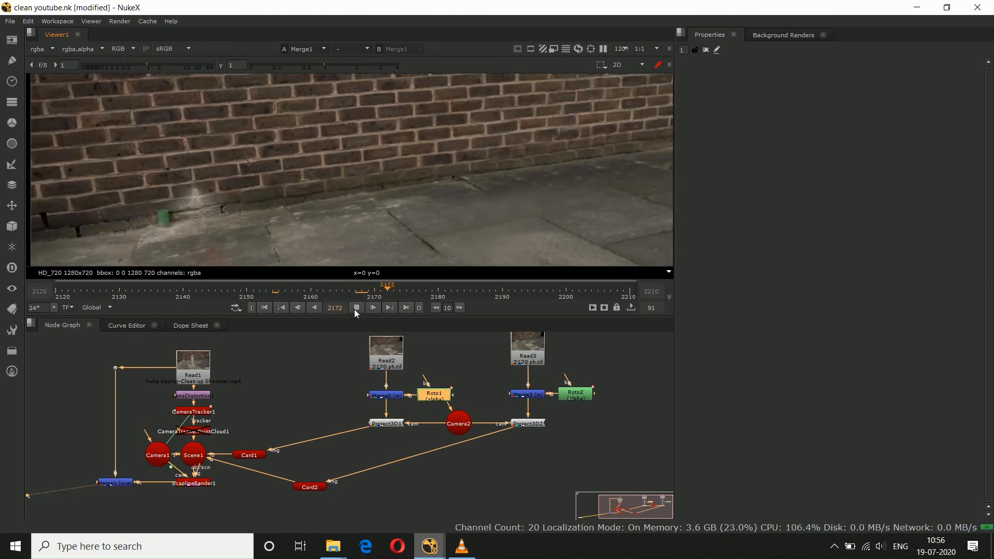
key("l")
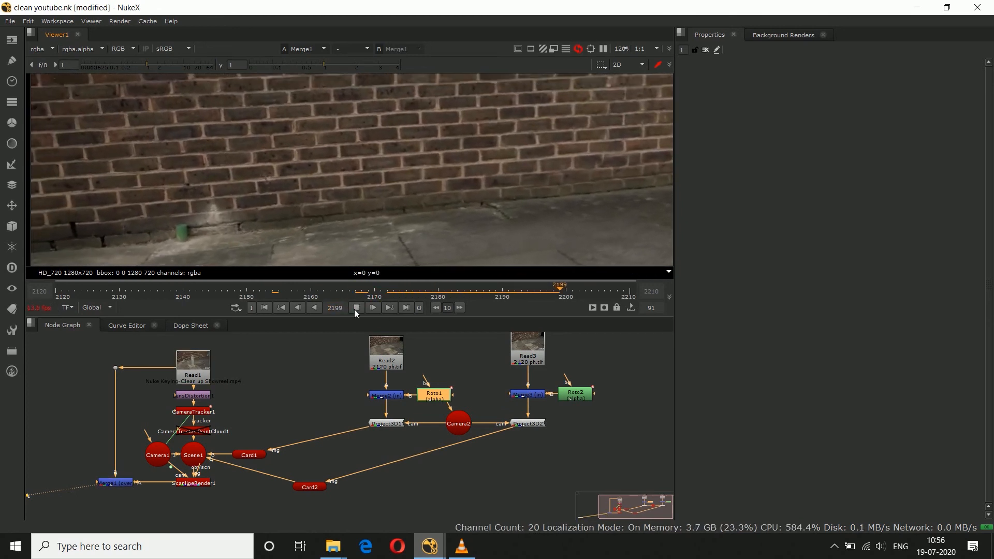
left_click(356, 309)
scroll(351, 228, "up", 3)
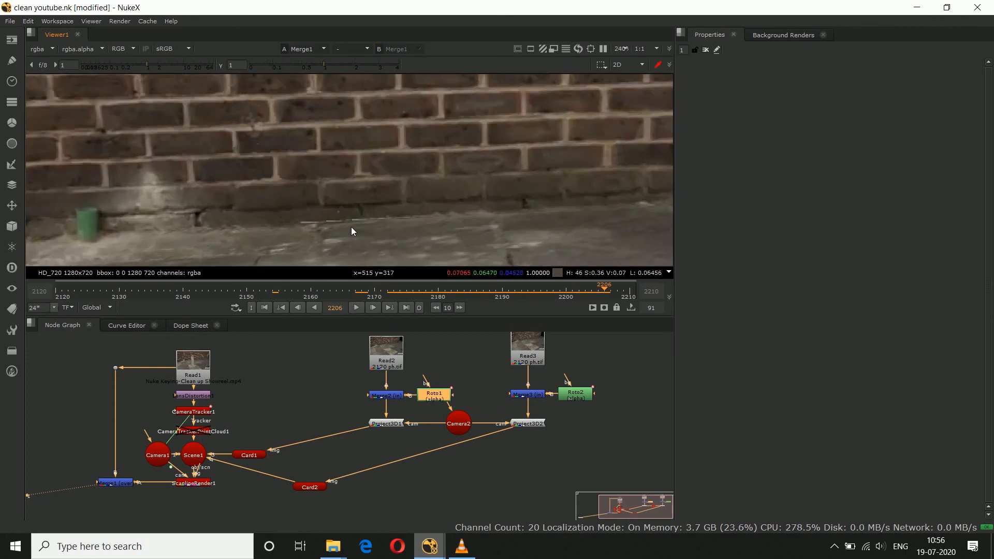
middle_click_drag(351, 231, 343, 205)
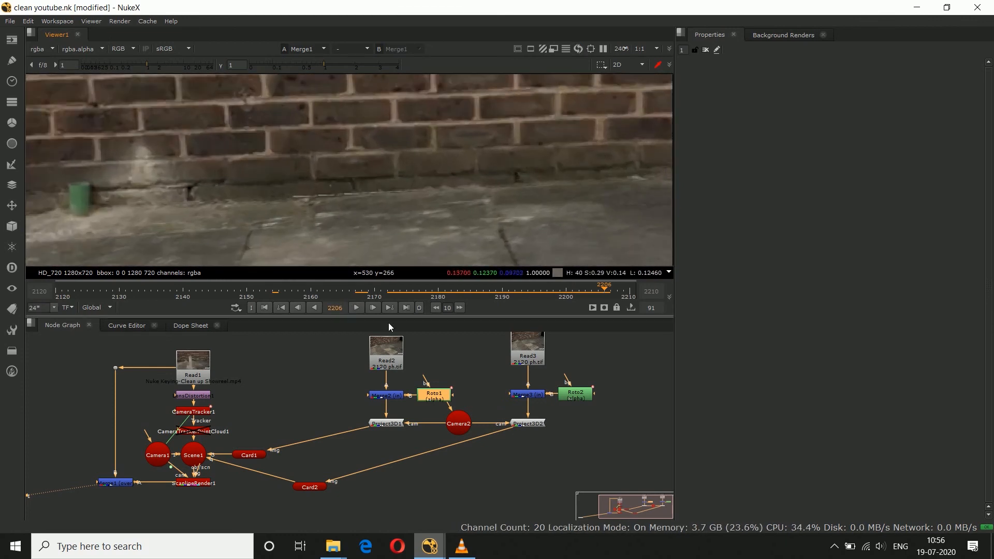
Step: Open the properties of Card1 to review the ground card's transform settings
left_click(352, 448)
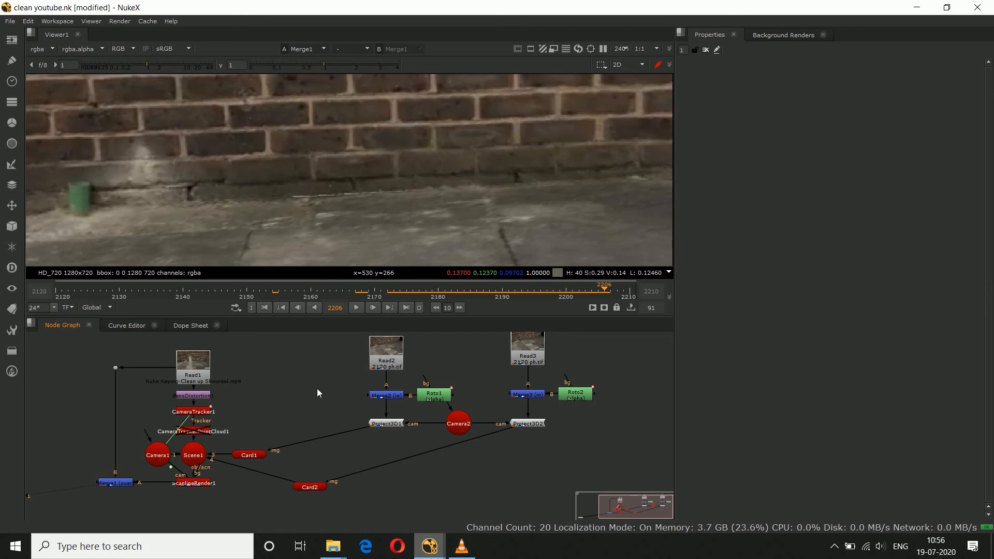
double_click(253, 455)
left_click(310, 453)
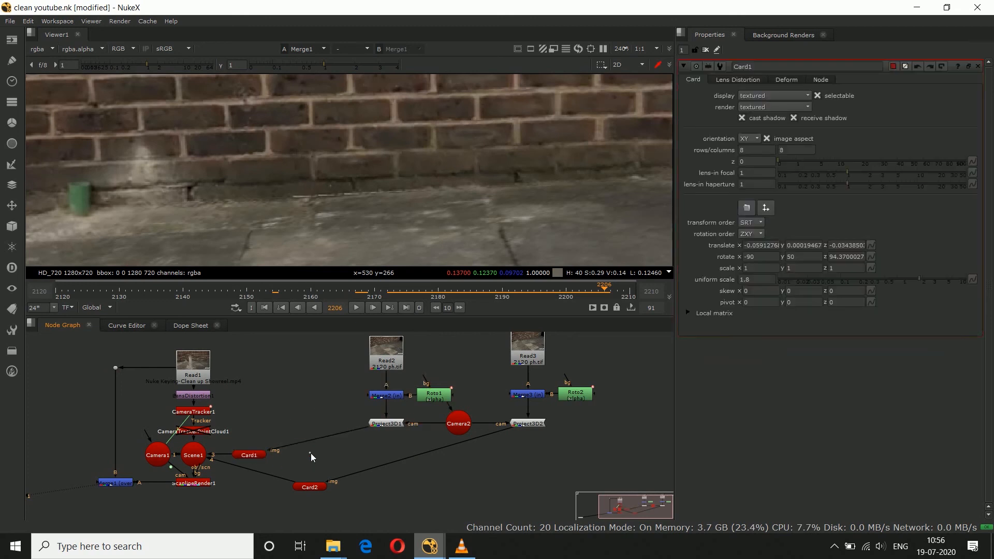
Step: At frame 2120, reopen Roto1 and nudge the ground shape's upper left corner slightly up toward the wall's base
left_click(59, 296)
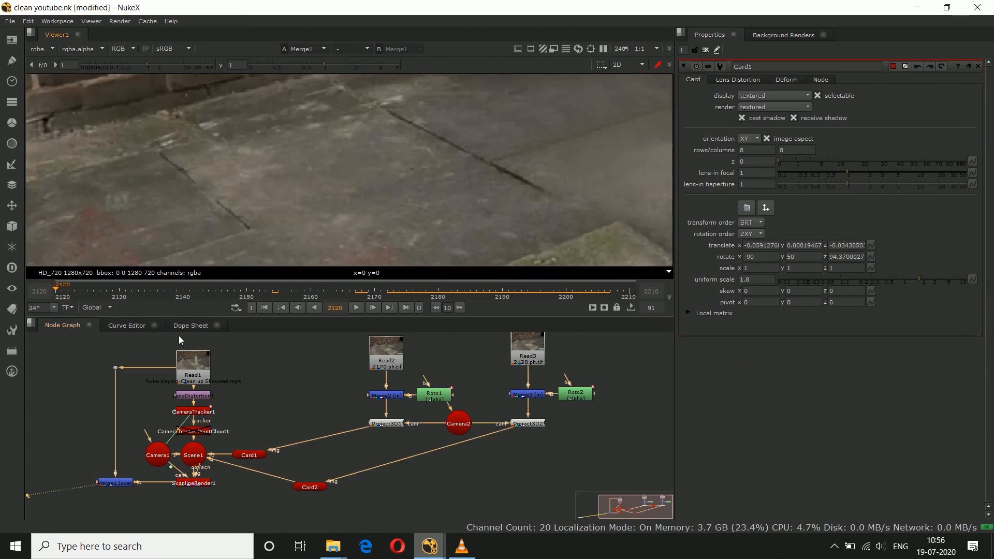
double_click(422, 397)
scroll(435, 174, "down", 5)
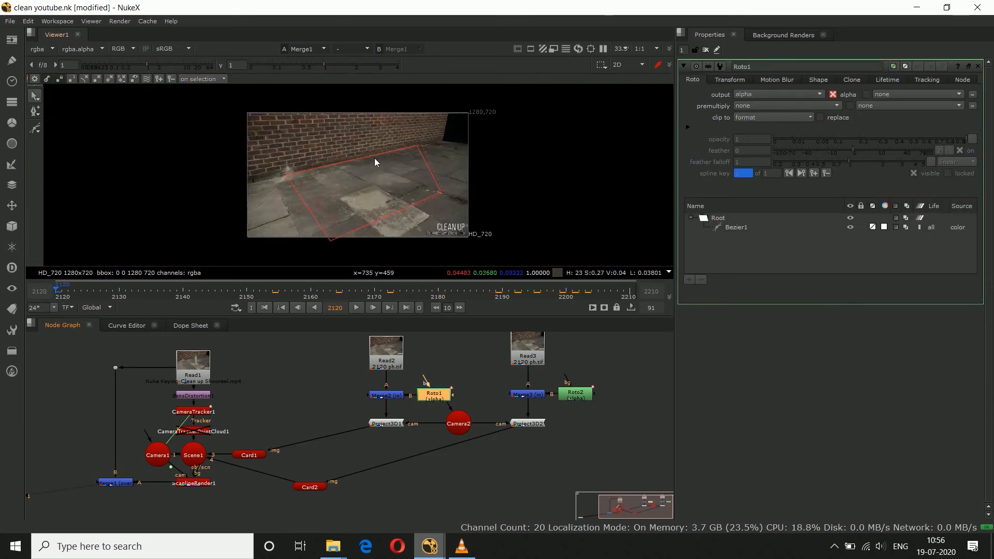
scroll(375, 162, "up", 5)
left_click(331, 159)
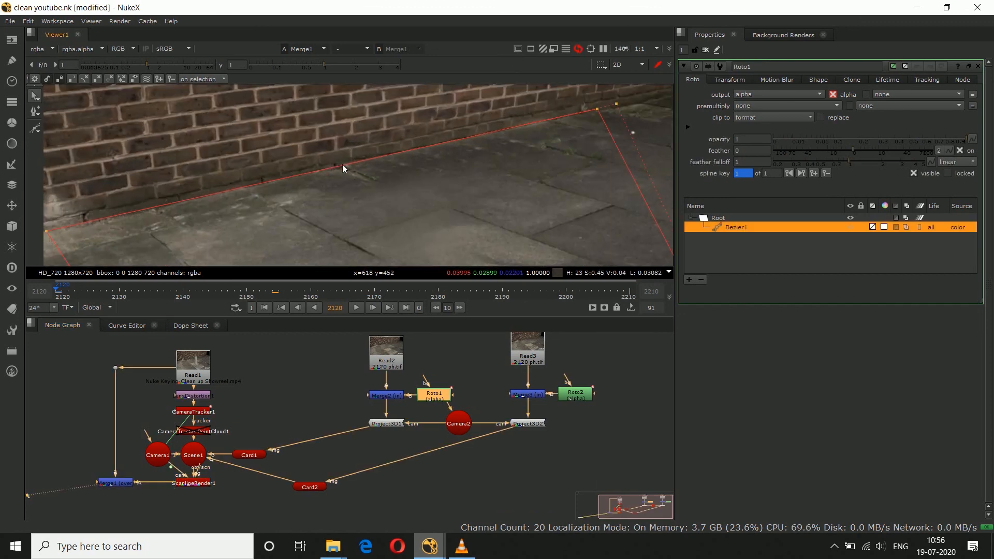
scroll(342, 164, "down", 2)
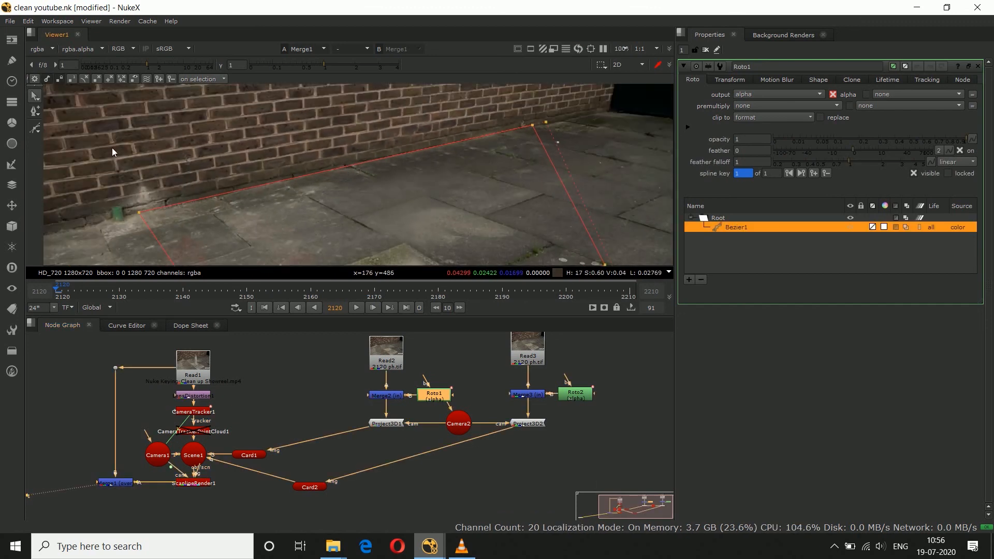
scroll(155, 207, "up", 5)
left_click_drag(89, 226, 89, 223)
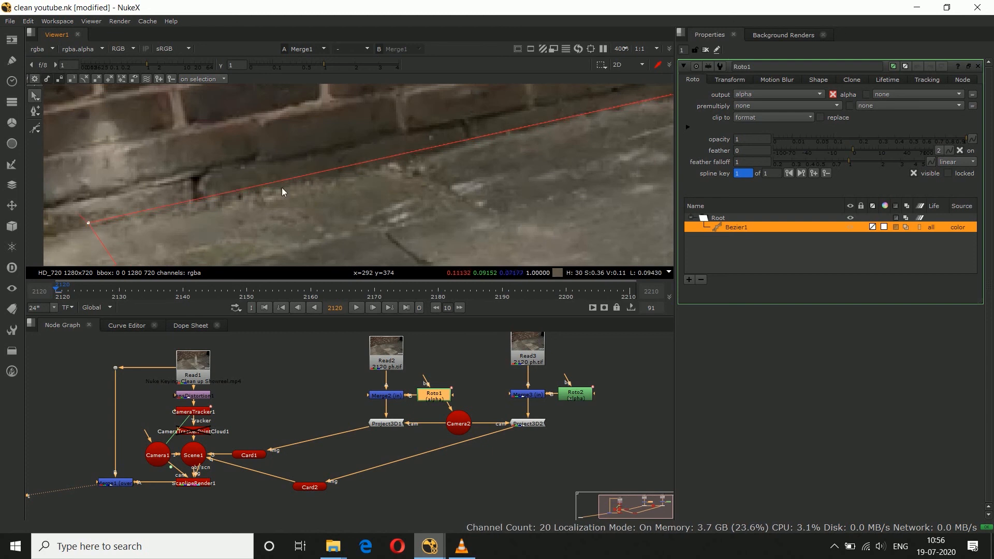
Step: Nudge the ground shape's upper right corner to fit its upper edge to the base of the brick wall
middle_click_drag(415, 174, 51, 225)
middle_click_drag(565, 97, 212, 184)
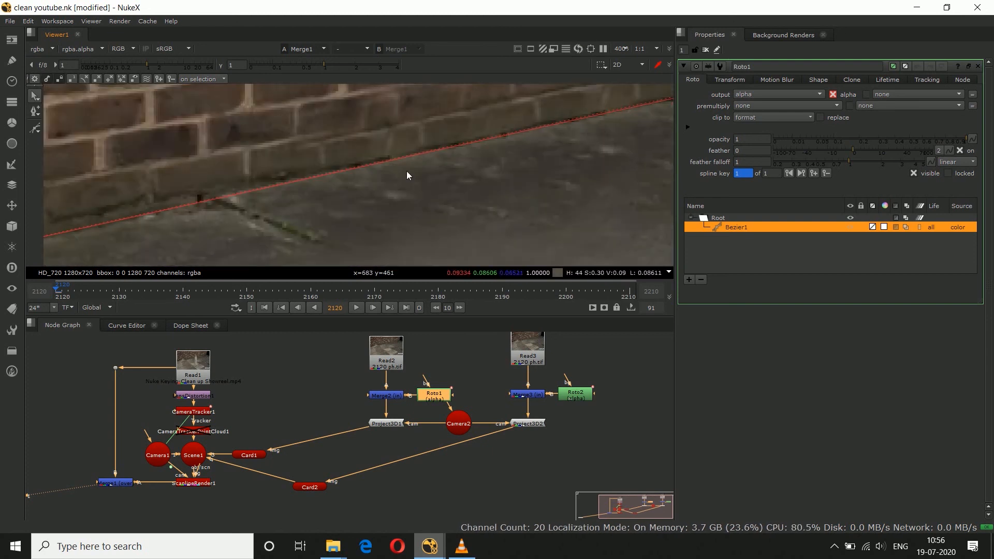
middle_click_drag(605, 142, 240, 213)
scroll(527, 125, "up", 2)
scroll(538, 124, "up", 2)
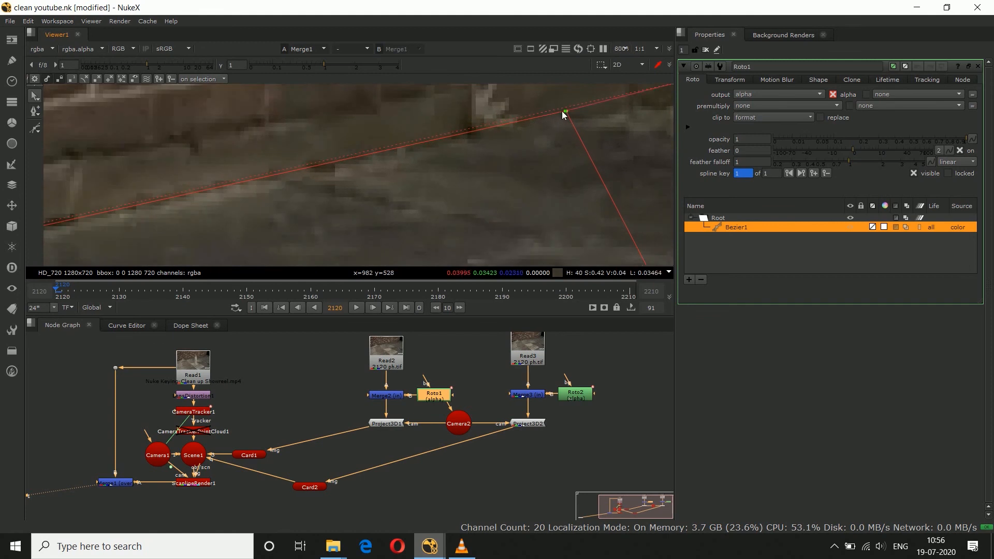
scroll(456, 138, "down", 9)
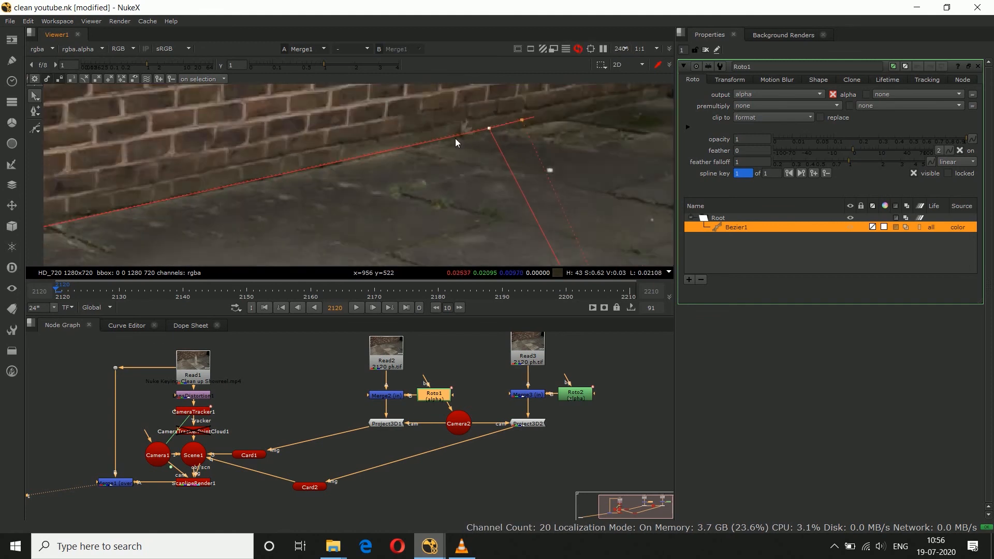
scroll(383, 182, "down", 8)
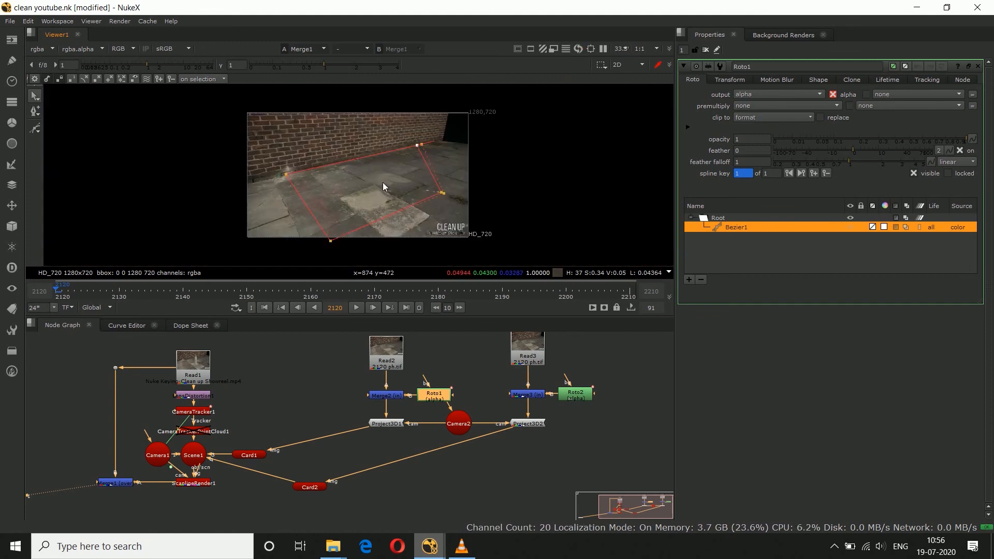
Step: Close the Roto1 properties, inspect the composite's wall and ground seam at frames 2187 and 2196, and return to frame 2120
left_click(513, 463)
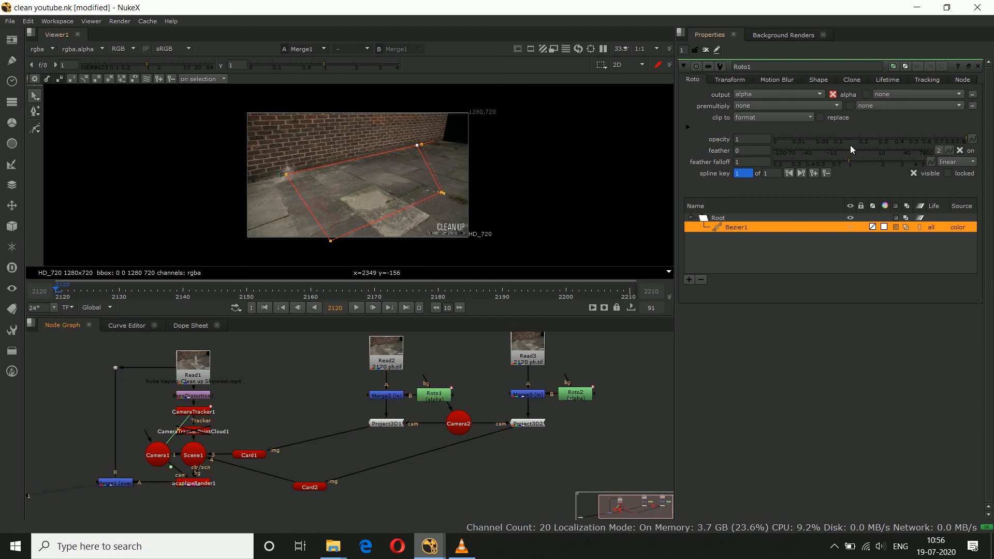
left_click(977, 66)
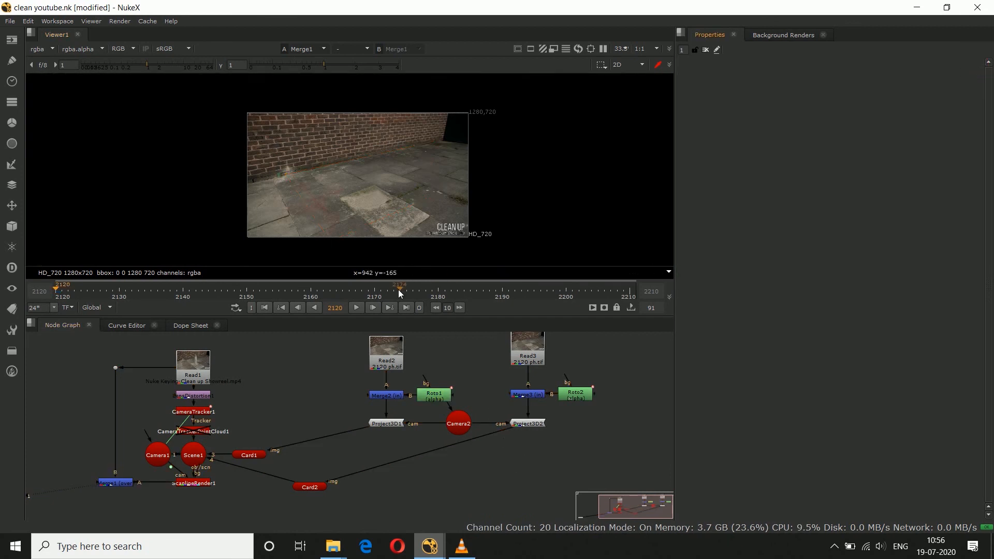
left_click_drag(400, 294, 483, 293)
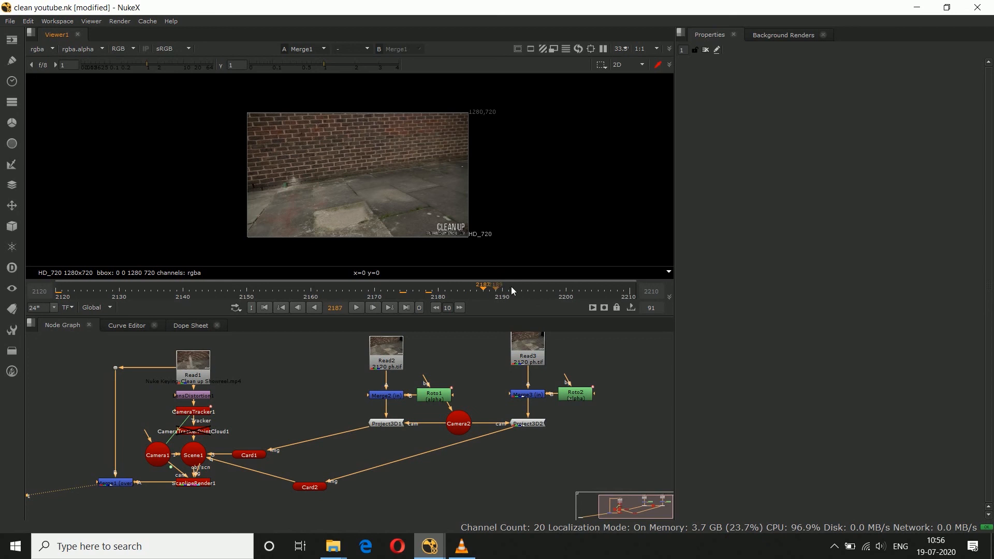
scroll(486, 166, "up", 10)
left_click(566, 288)
left_click(541, 291)
scroll(427, 241, "down", 3)
scroll(397, 175, "down", 5)
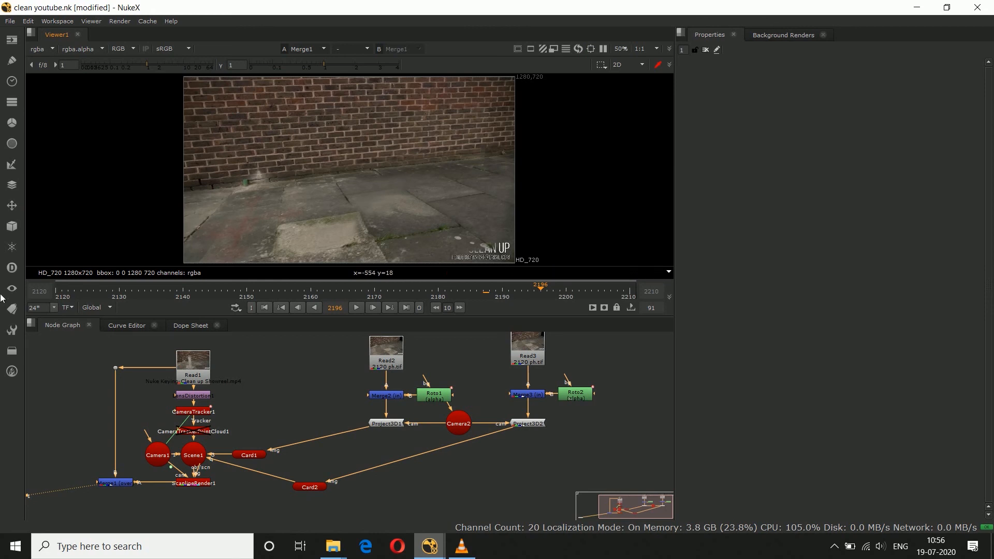
left_click(55, 293)
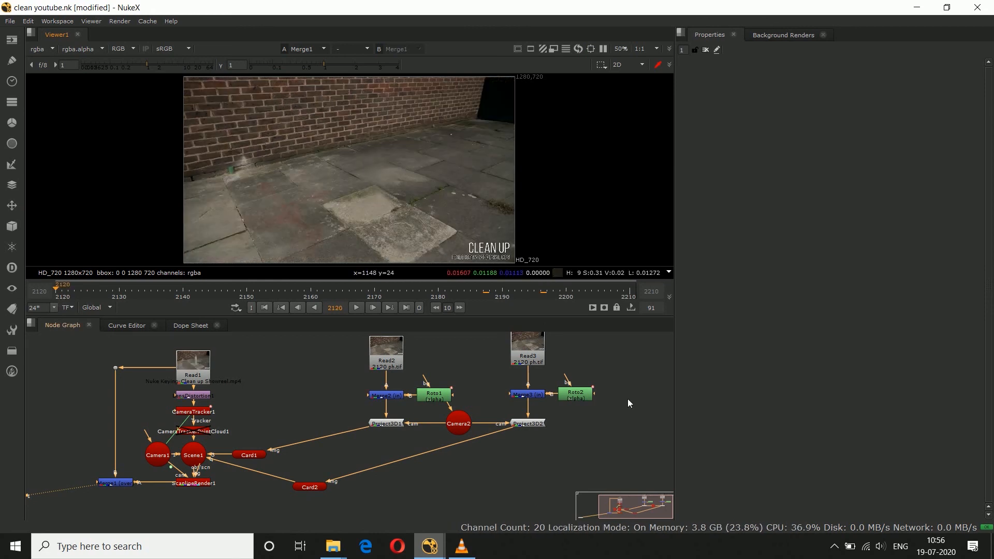
Step: Open Roto2 and feather the two upper corner points of the wall shape slightly outward
double_click(574, 395)
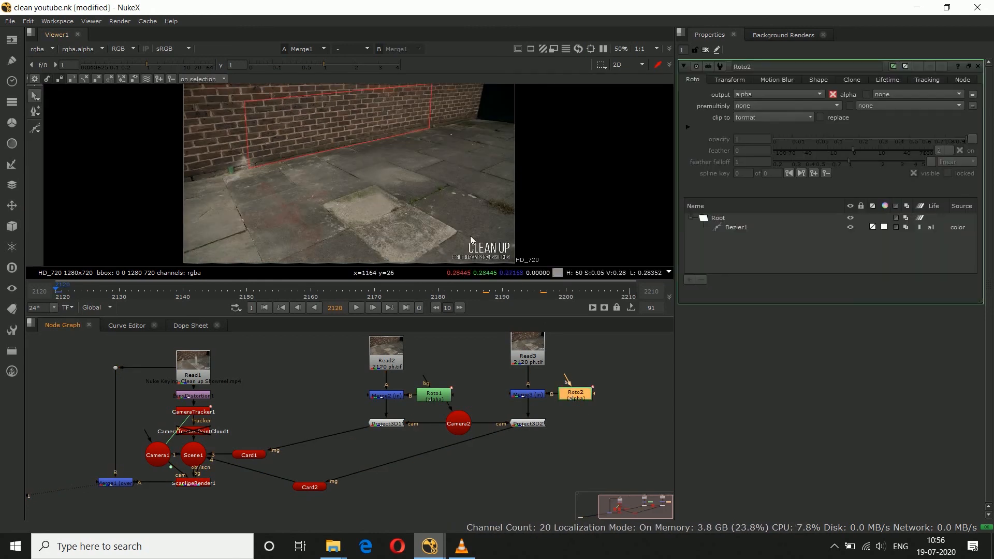
key("space")
scroll(425, 167, "up", 3)
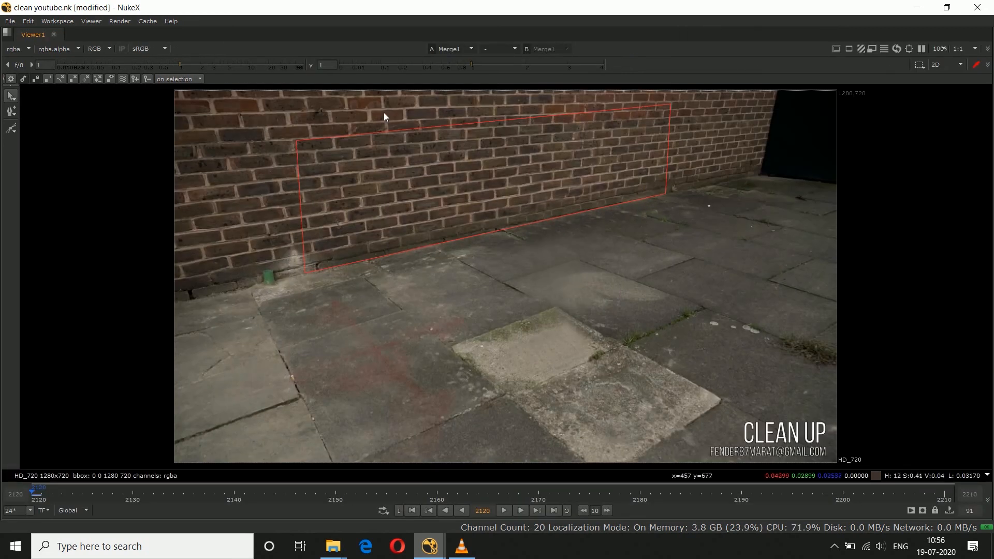
left_click_drag(286, 91, 709, 152)
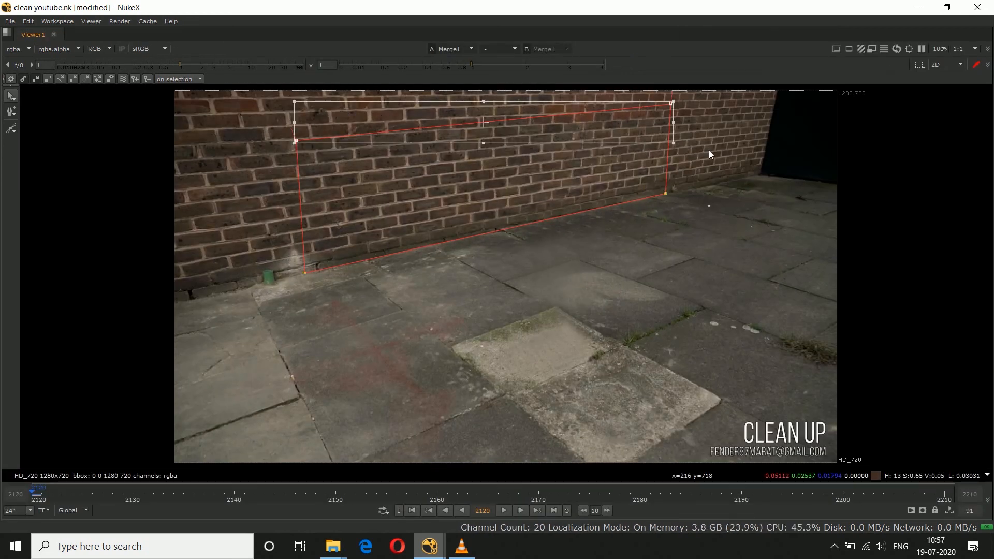
key("e")
key("e")
key("e")
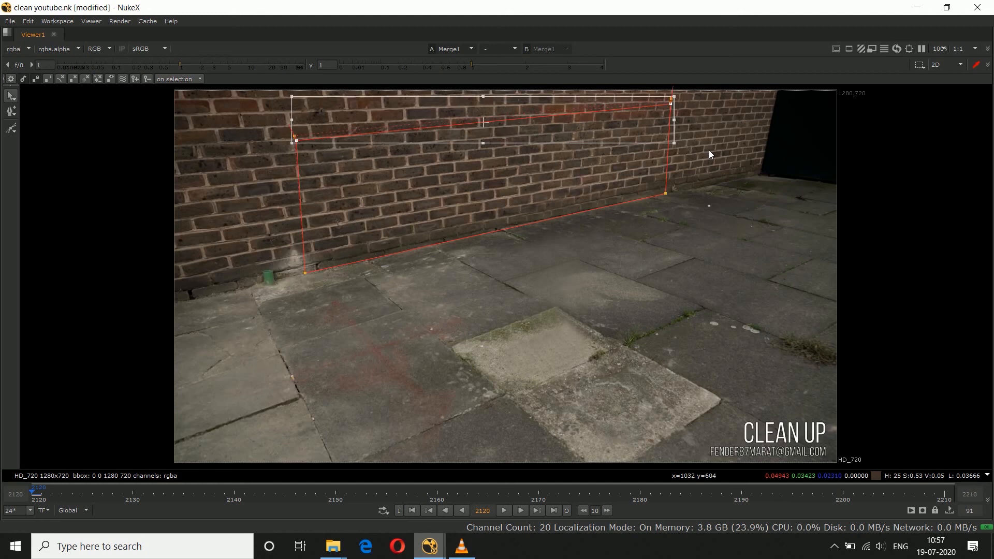
Step: Pull the feather points of the wall shape's upper left and upper right corners diagonally outward
scroll(293, 133, "up", 5)
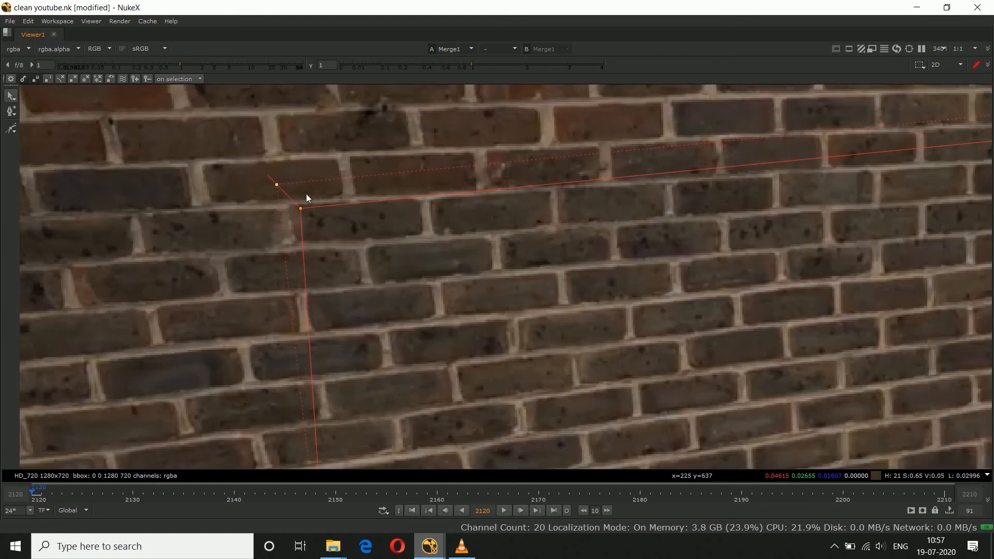
middle_click_drag(724, 238, 193, 297)
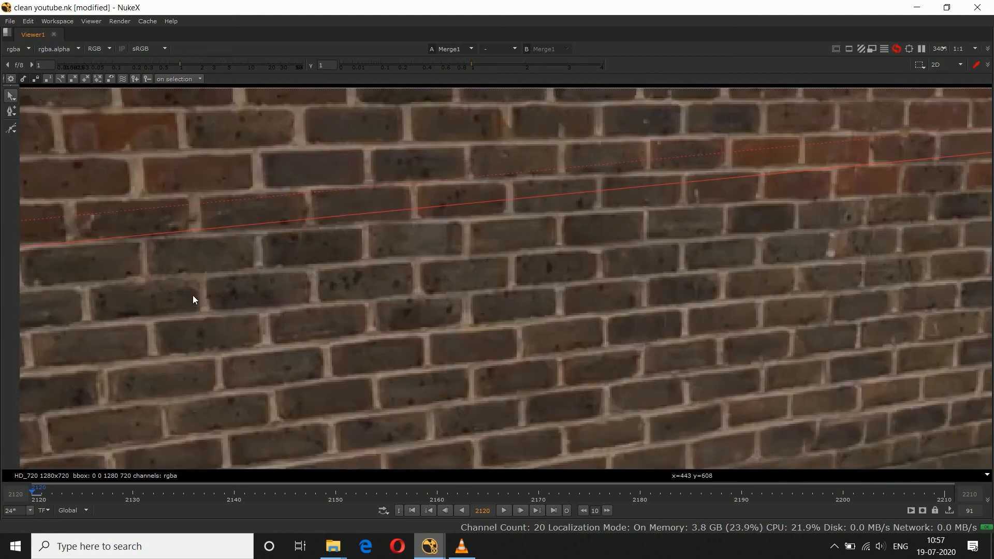
middle_click_drag(756, 220, 224, 293)
scroll(580, 242, "up", 1)
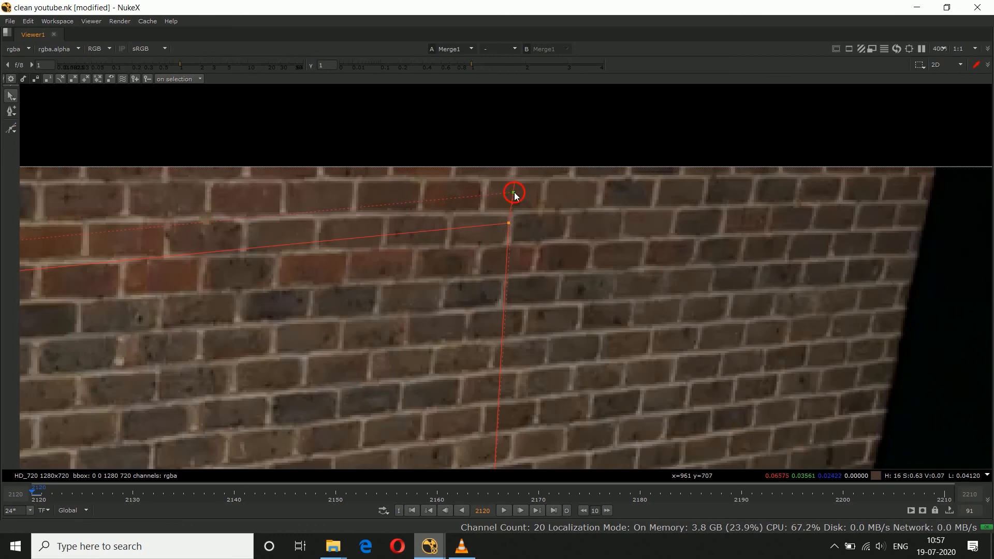
scroll(530, 195, "down", 4)
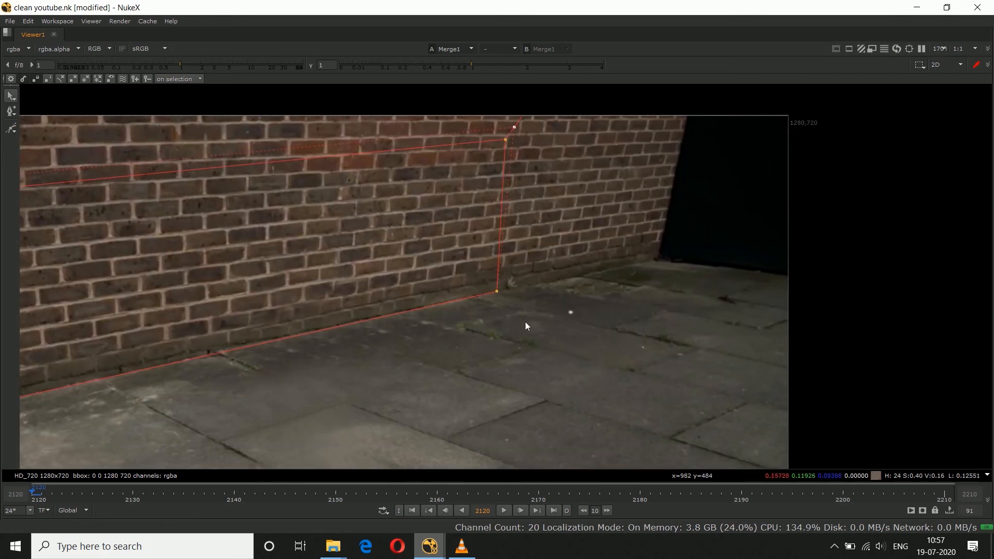
scroll(608, 262, "down", 3)
Step: Feather the wall shape's two lower corner points and pull the lower right feather point diagonally outward
left_click_drag(277, 279, 675, 347)
left_click_drag(273, 382, 651, 244)
left_click(650, 244)
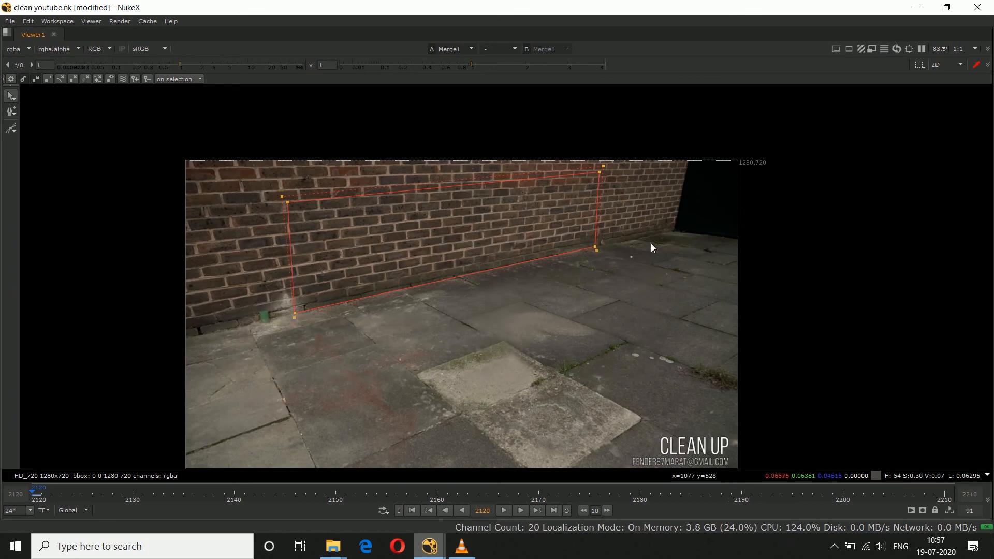
scroll(619, 248, "up", 5)
scroll(555, 253, "up", 1)
left_click(552, 237)
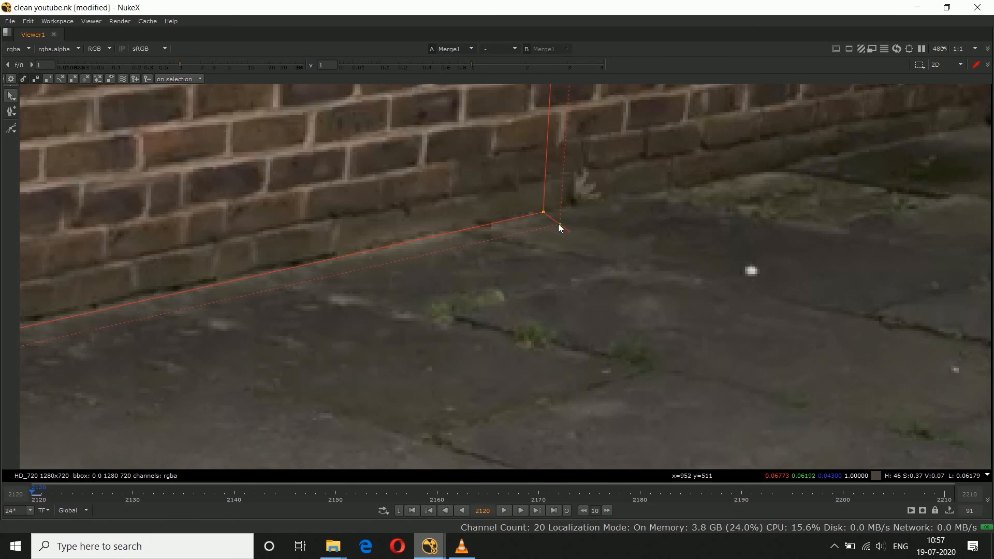
Step: Pull the wall shape's lower left feather point diagonally outward and close the Roto2 properties
scroll(557, 224, "down", 4)
middle_click_drag(431, 280, 687, 214)
middle_click_drag(148, 303, 744, 174)
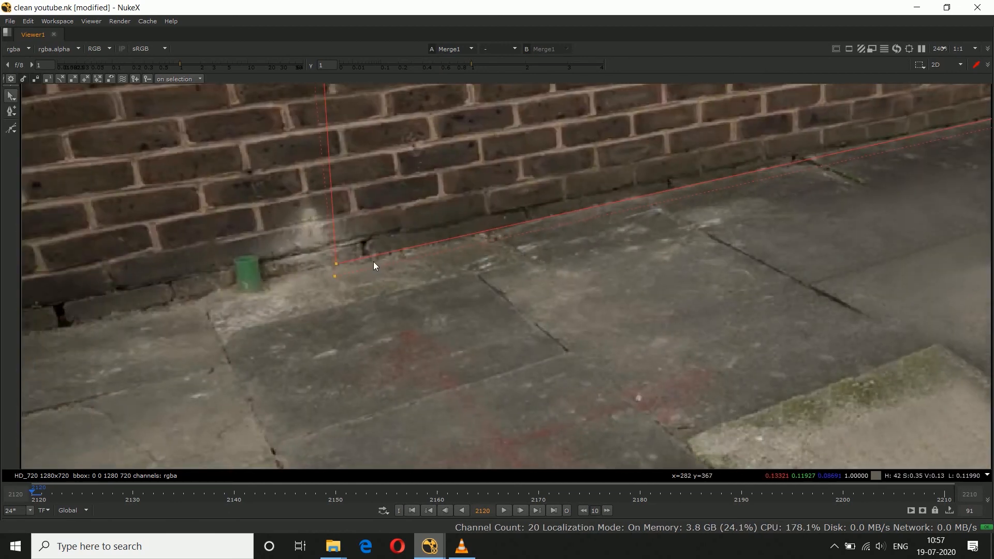
scroll(374, 263, "up", 2)
scroll(311, 253, "down", 3)
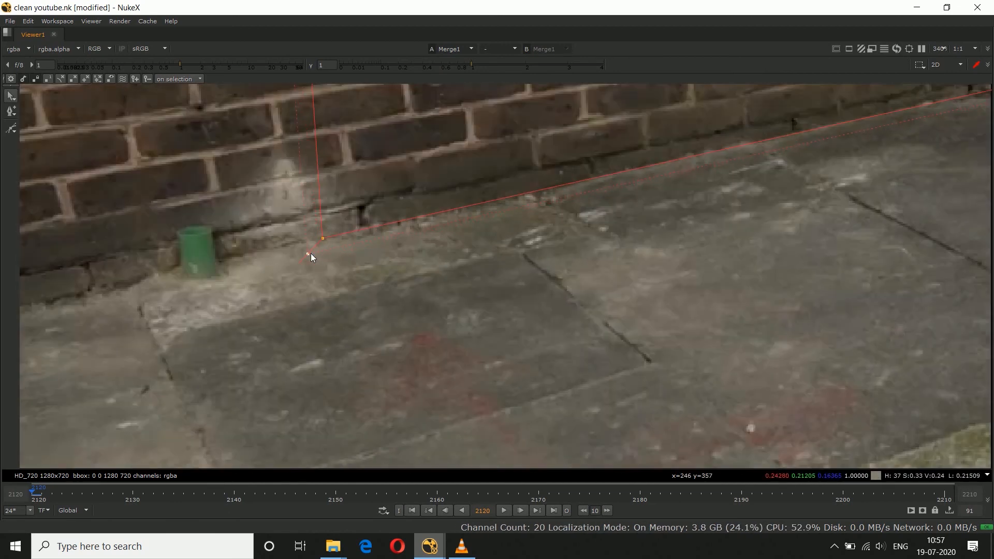
scroll(310, 253, "down", 4)
key("space")
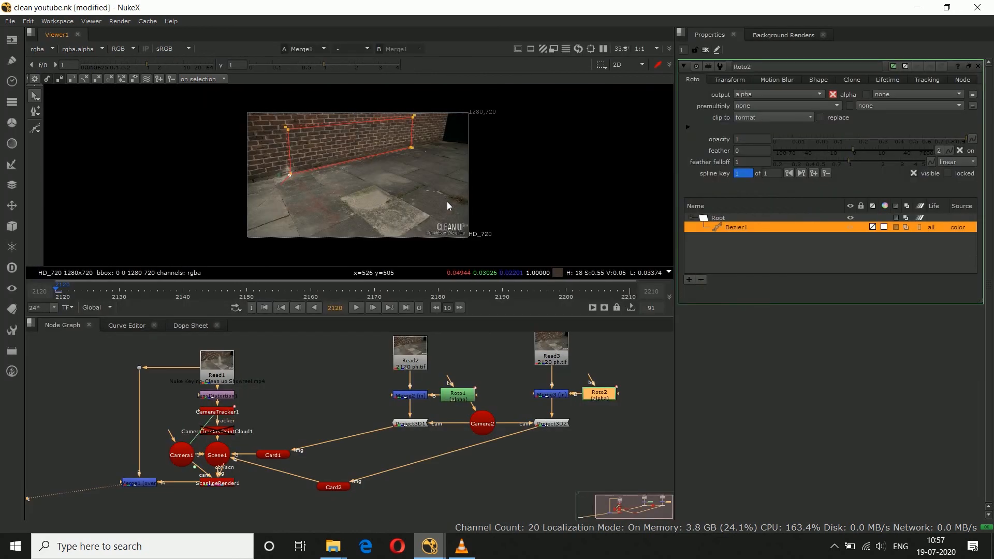
left_click(977, 66)
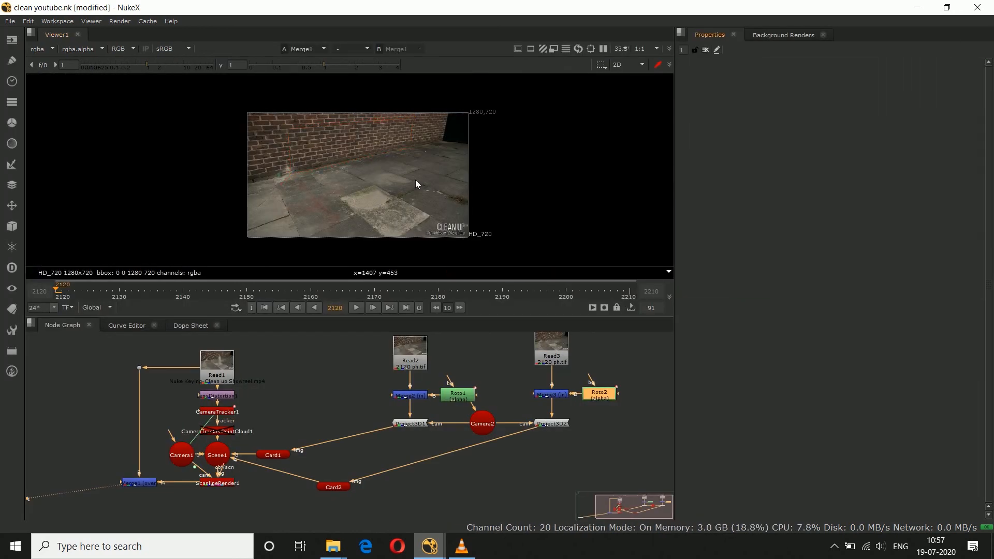
Step: Play the composite from frame 2120 to check the feathered patch edges, stopping near the end of the shot
key("space")
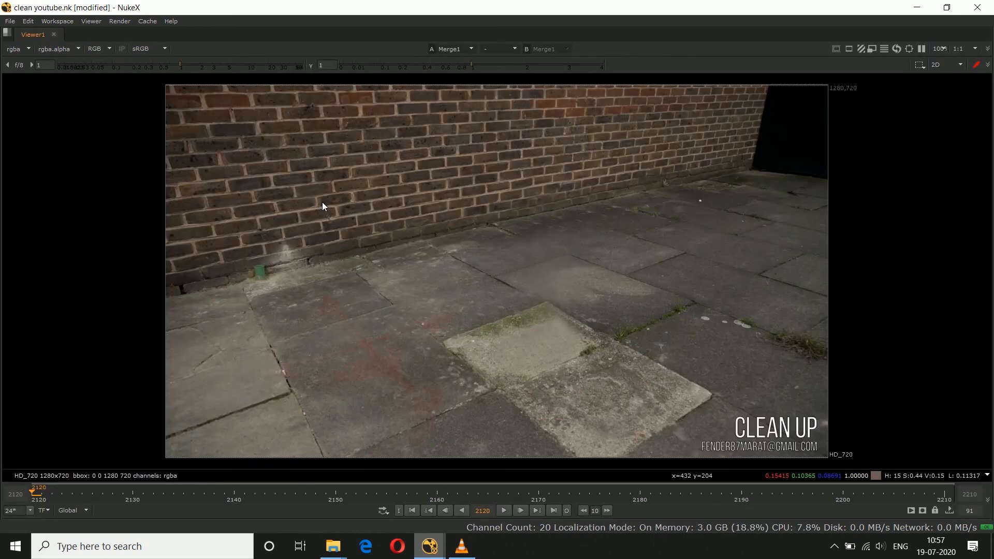
left_click(502, 510)
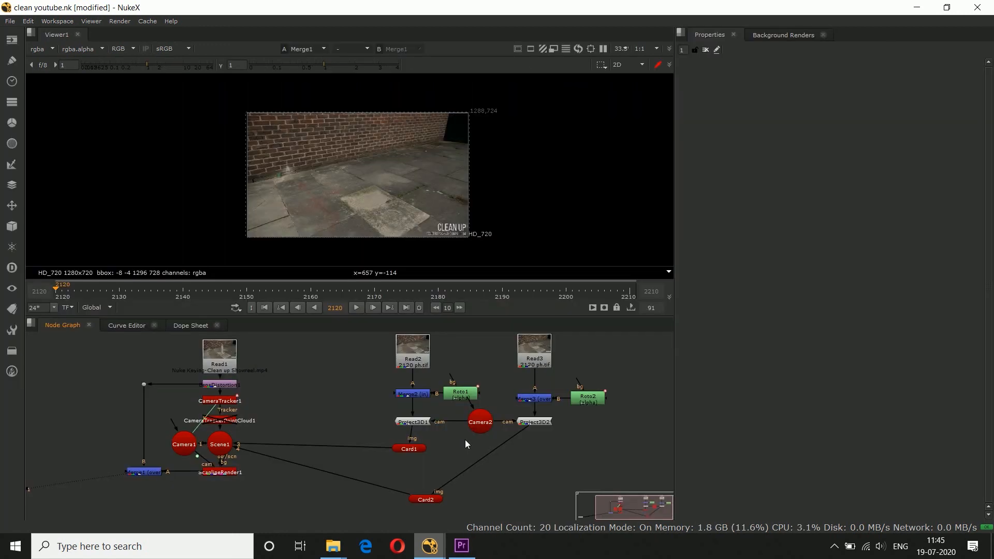
left_click(356, 308)
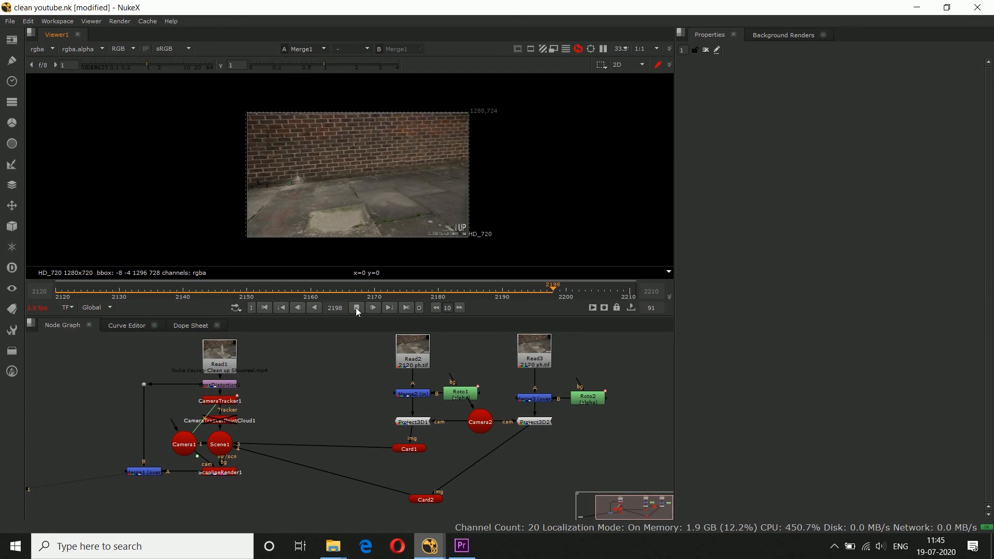
left_click(356, 309)
Step: Examine the wall and ground seam up close at frames 2207, 2192 and 2155
scroll(393, 182, "up", 2)
scroll(357, 181, "up", 4)
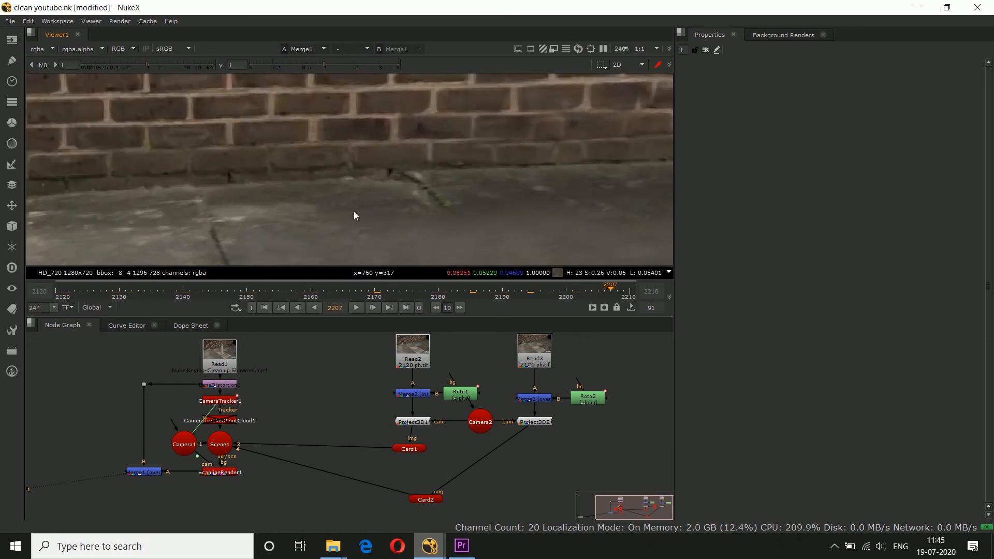
left_click(564, 297)
left_click(515, 297)
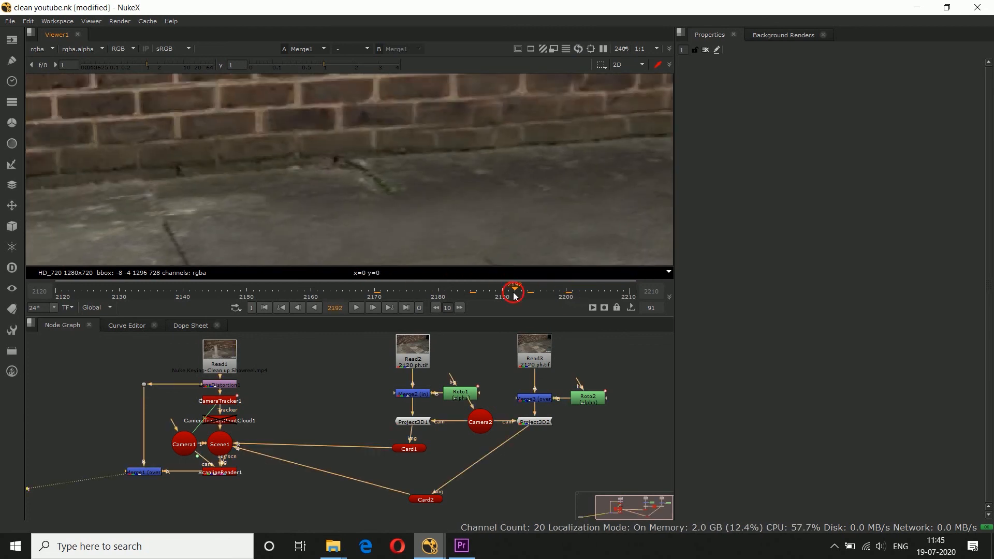
left_click(279, 296)
scroll(327, 185, "down", 5)
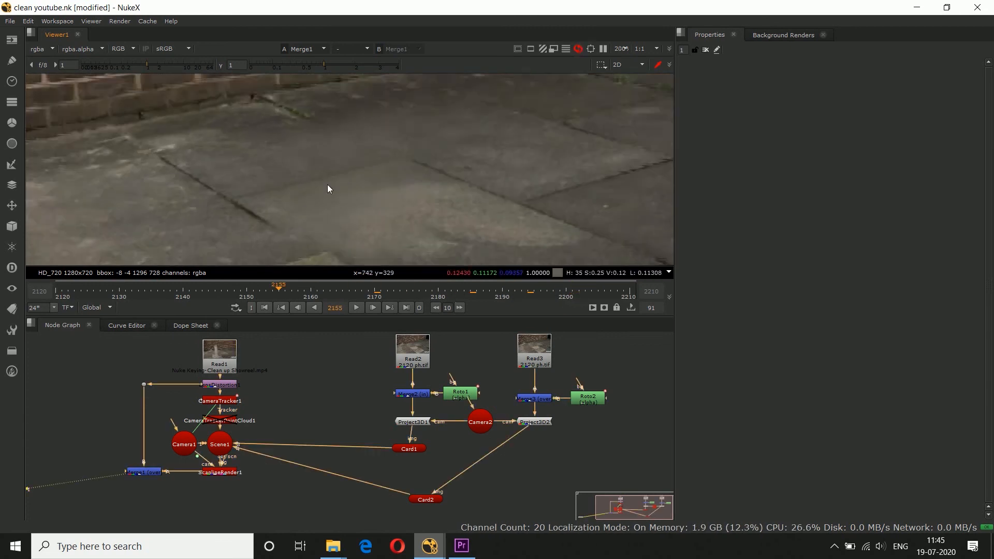
scroll(327, 184, "down", 1)
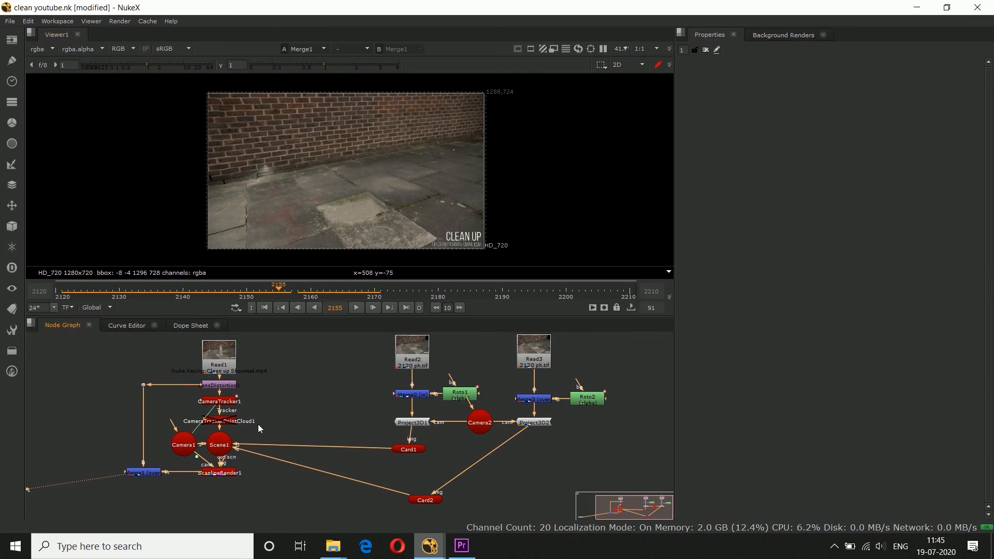
Step: Return to frame 2120 and delete the Merge1 node together with the Dot on its background connection
middle_click_drag(258, 424, 263, 425)
left_click(58, 294)
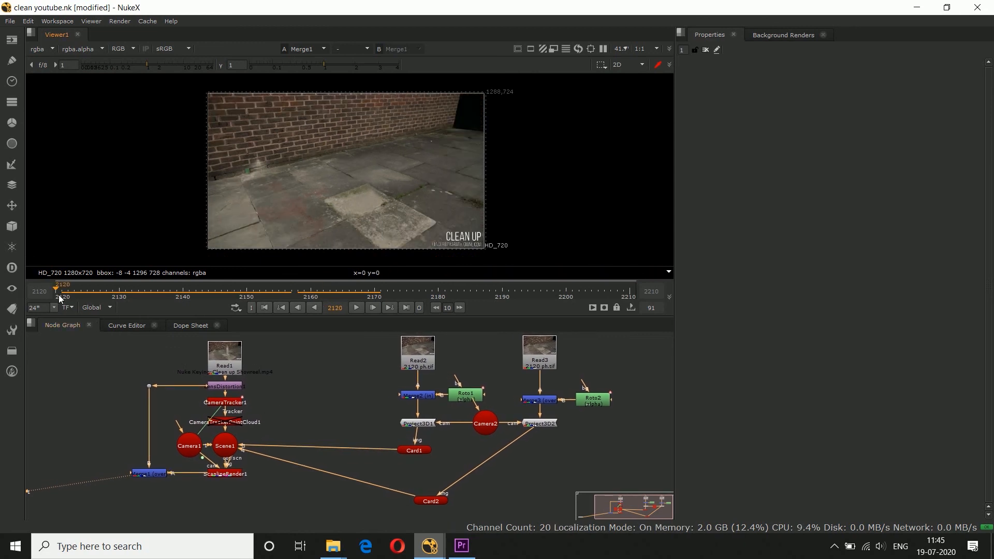
middle_click_drag(177, 481, 247, 479)
left_click(291, 473)
left_click(316, 500)
middle_click_drag(305, 437, 312, 420)
scroll(312, 420, "up", 1)
scroll(265, 447, "down", 1)
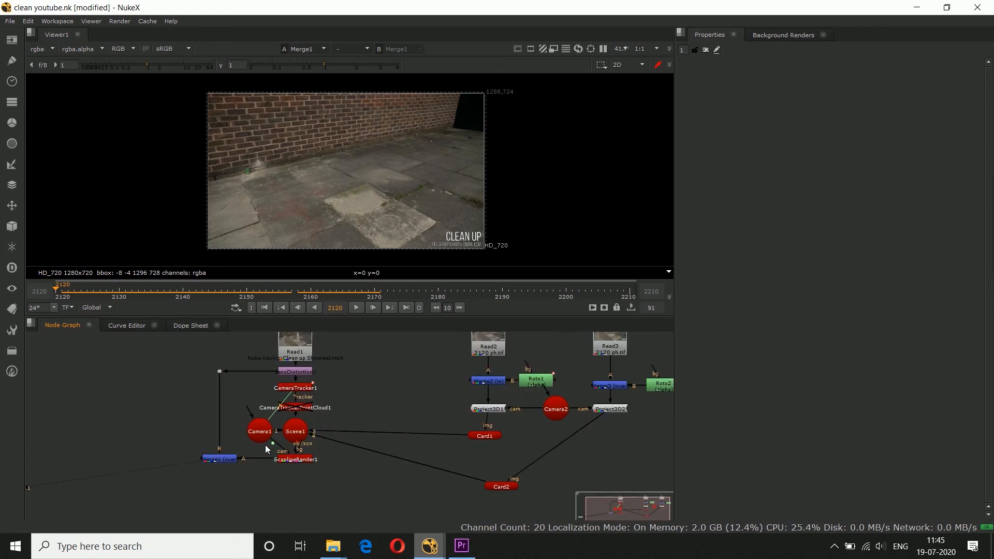
left_click(253, 449)
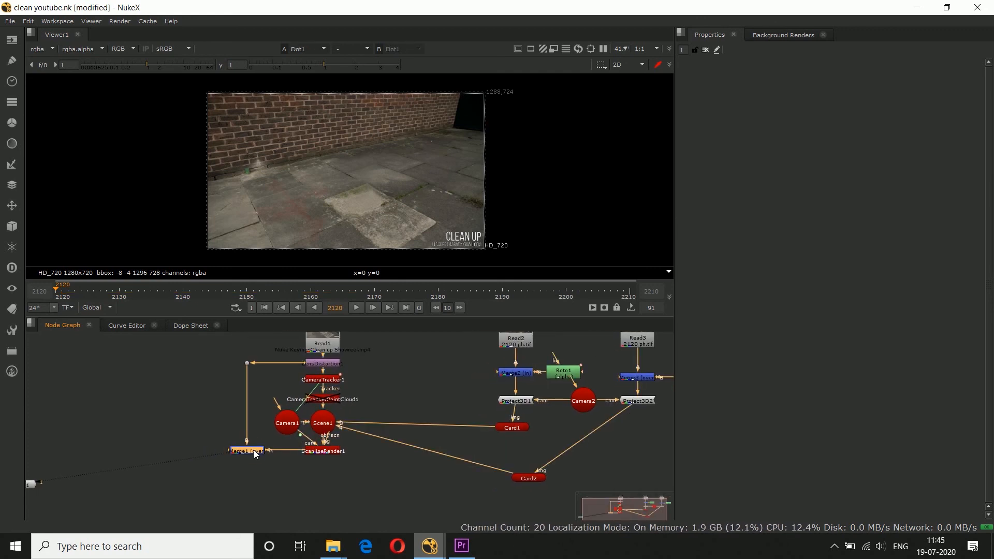
key("Delete")
left_click(246, 363)
key("Delete")
Step: Paste a copy of LensDistortion1 below ScanlineRender1 and turn off its Undistort option
left_click(312, 364)
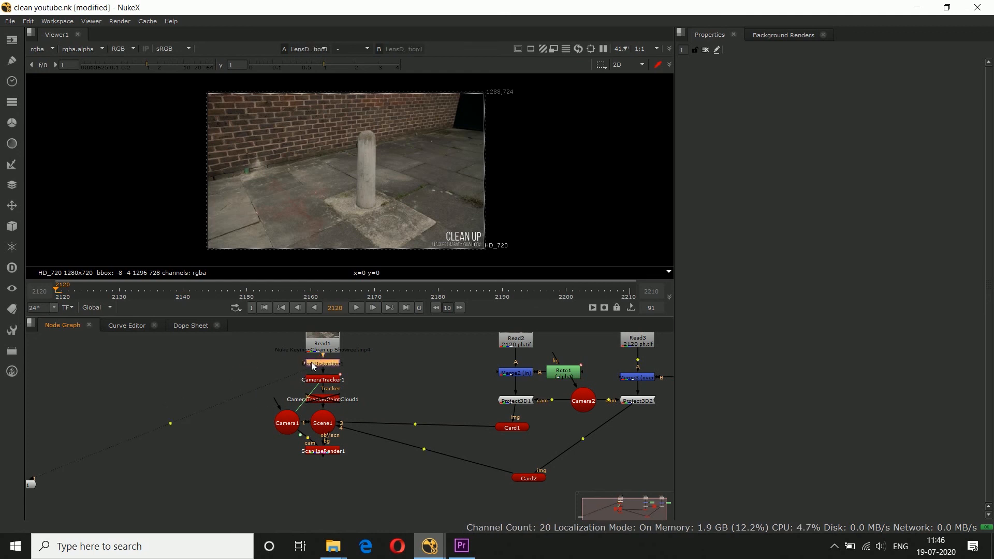
left_click(331, 468)
key("ctrl+v")
left_click_drag(327, 467, 322, 453)
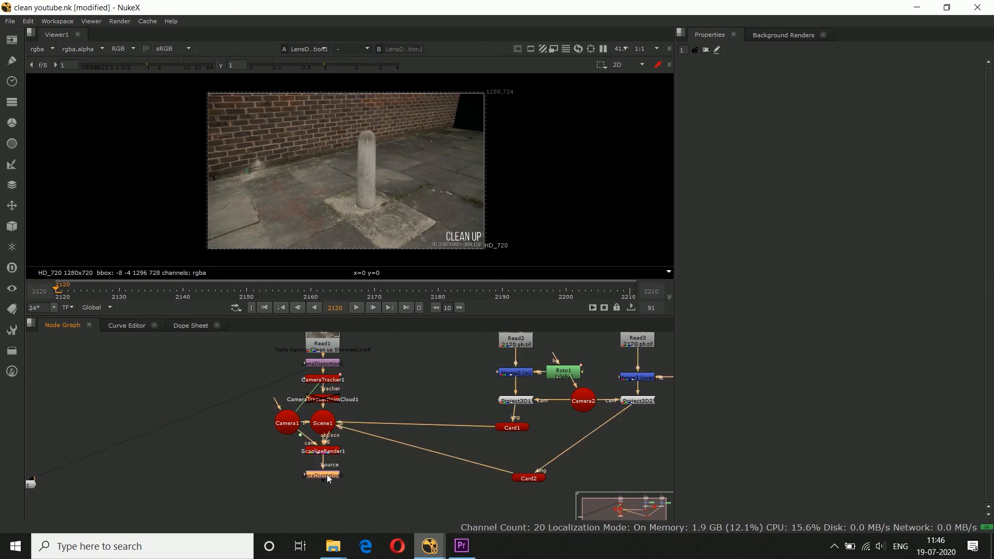
double_click(328, 473)
left_click(757, 186)
Step: Add a Merge node below LensDistortion2, with LensDistortion2 as its A input and Read1 as its B input
left_click(300, 484)
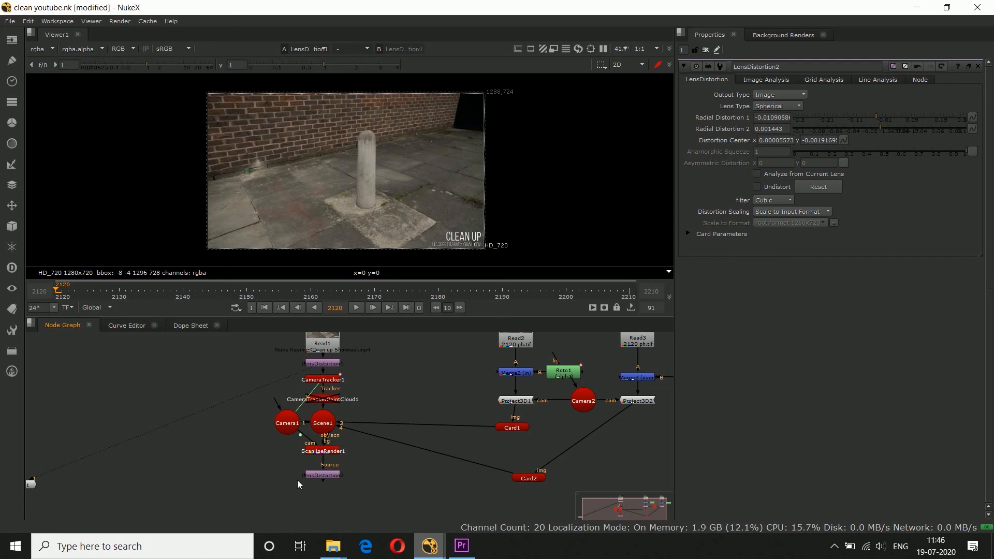
key("m")
left_click_drag(307, 477, 335, 472)
left_click(312, 502)
left_click_drag(341, 506, 316, 341)
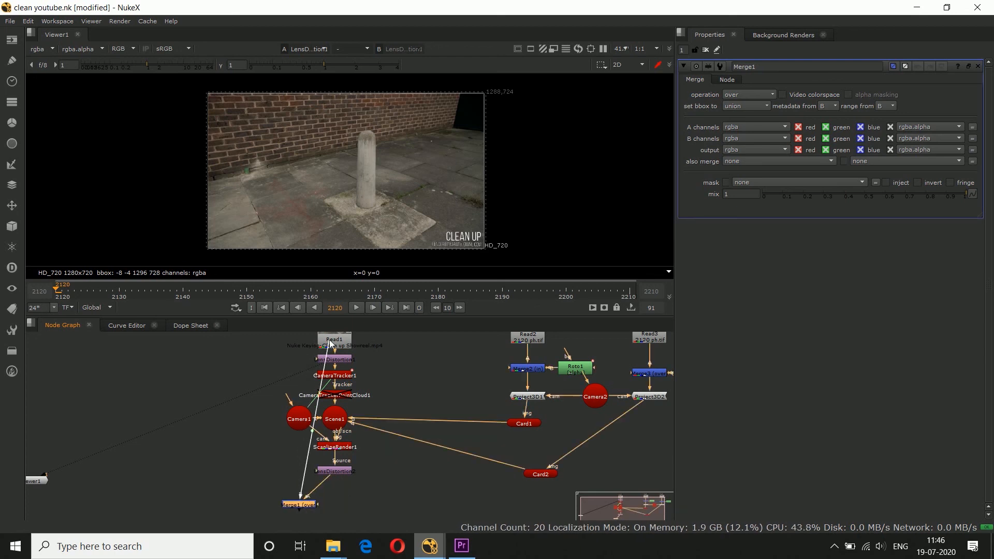
Step: Align Merge1 under LensDistortion2 and route its B connection around the node tree with two Dots
left_click_drag(315, 425, 206, 505, "ctrl")
left_click_drag(282, 505, 327, 501, "ctrl")
left_click_drag(268, 427, 203, 339, "ctrl")
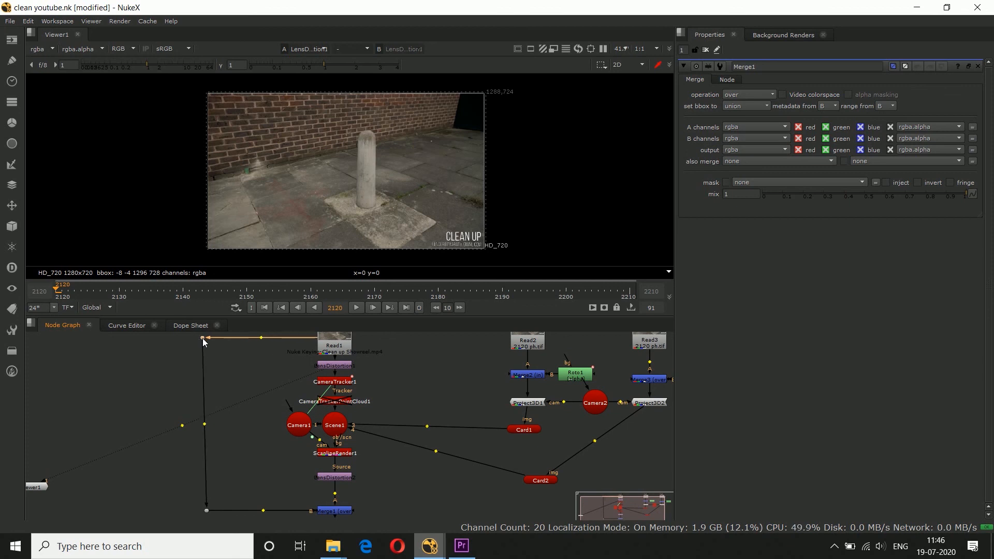
Step: Show the Merge1 output in the viewer and move the Viewer node below the merge
scroll(274, 393, "down", 3)
left_click(330, 438)
key("1")
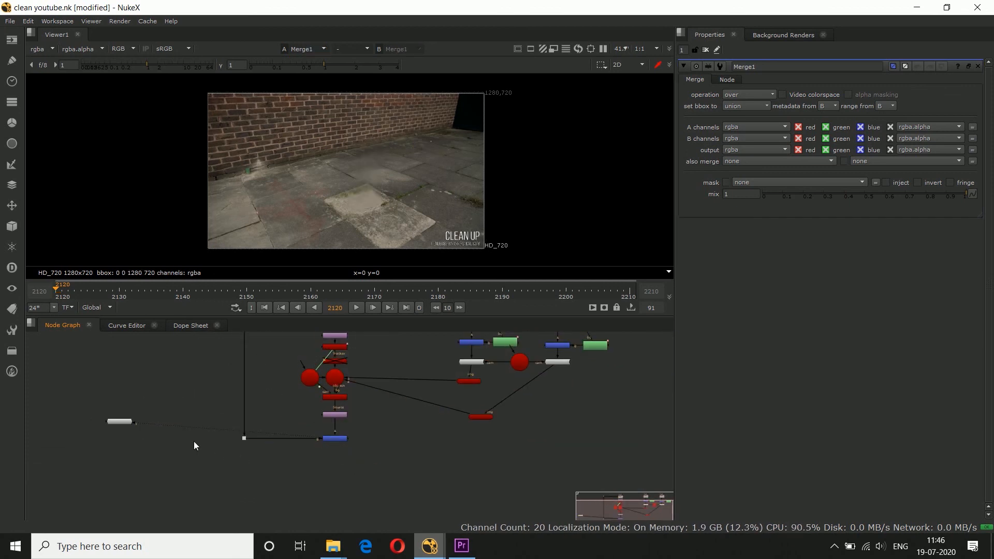
left_click_drag(129, 422, 260, 495)
middle_click_drag(300, 429, 283, 454)
Step: Play the redistorted composite from frame 2120 to check the final removal
scroll(284, 455, "down", 2)
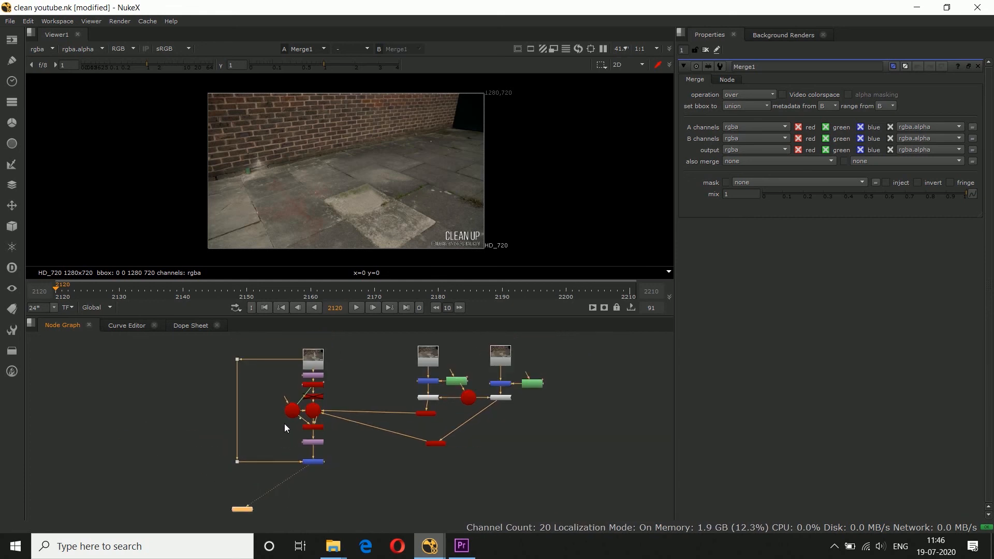
left_click(357, 308)
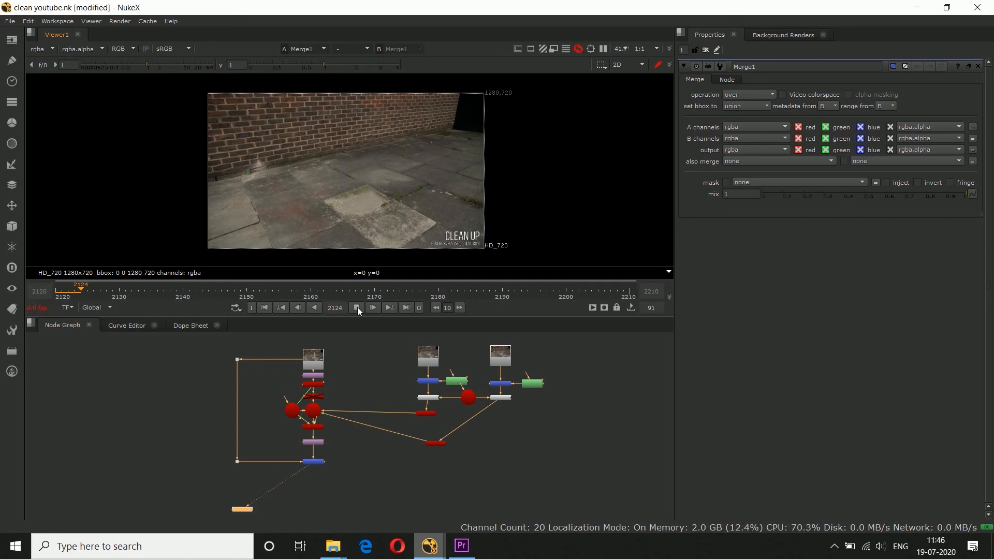